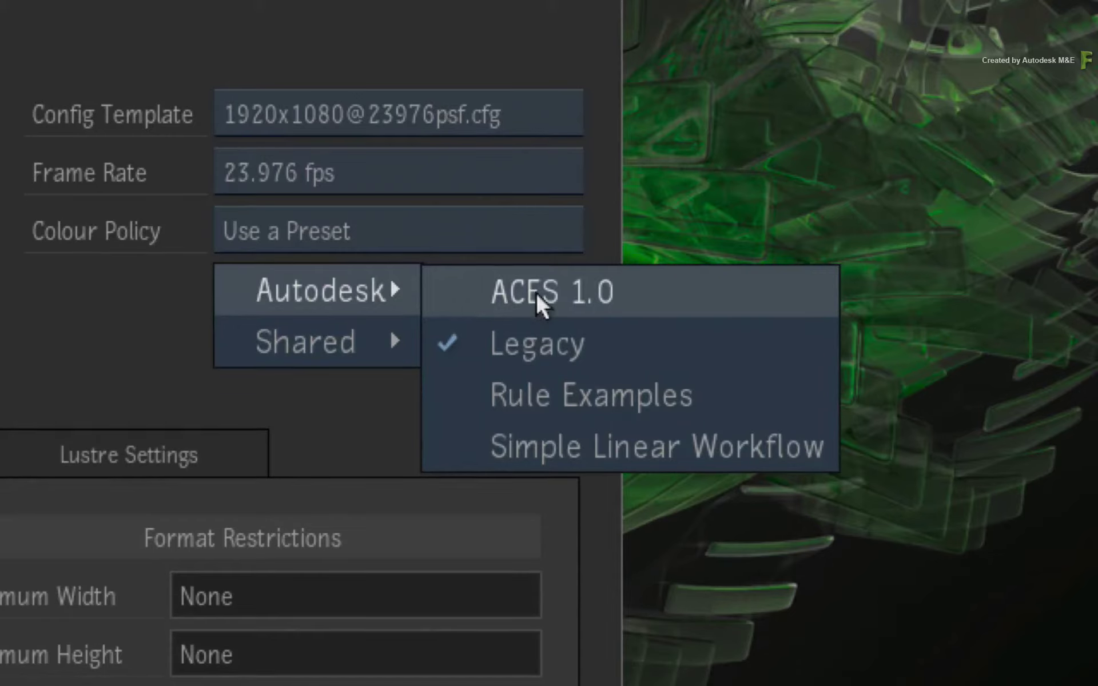
Step: Pick the Autodesk ACES 1.0 colour preset and create the Flame_2017x1_-_ACES project
left_click(677, 288)
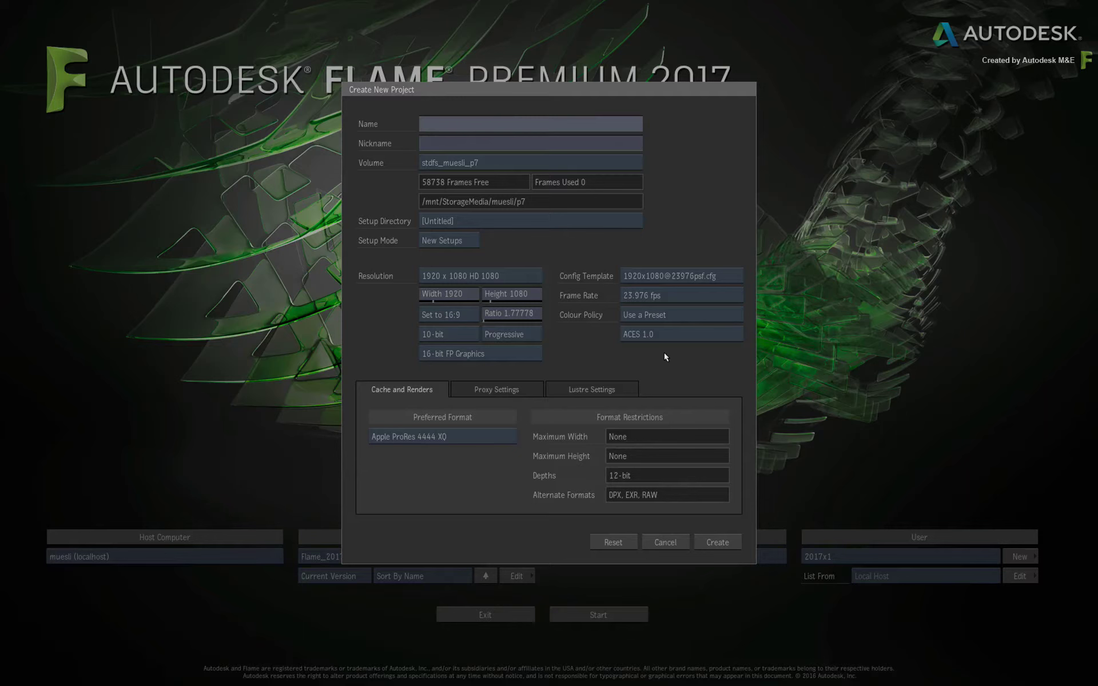
left_click(652, 542)
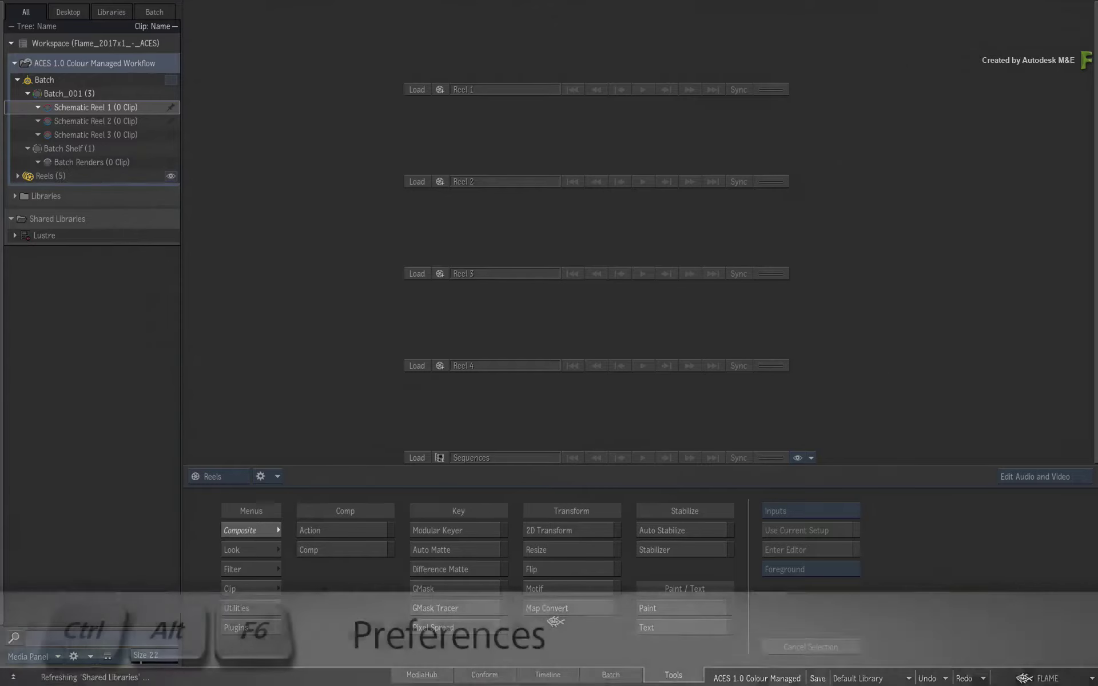
Step: In Preferences' Colour Management, review the Rec.709 broadcast and sRGB graphics colour space options
key("ctrl+alt+F6")
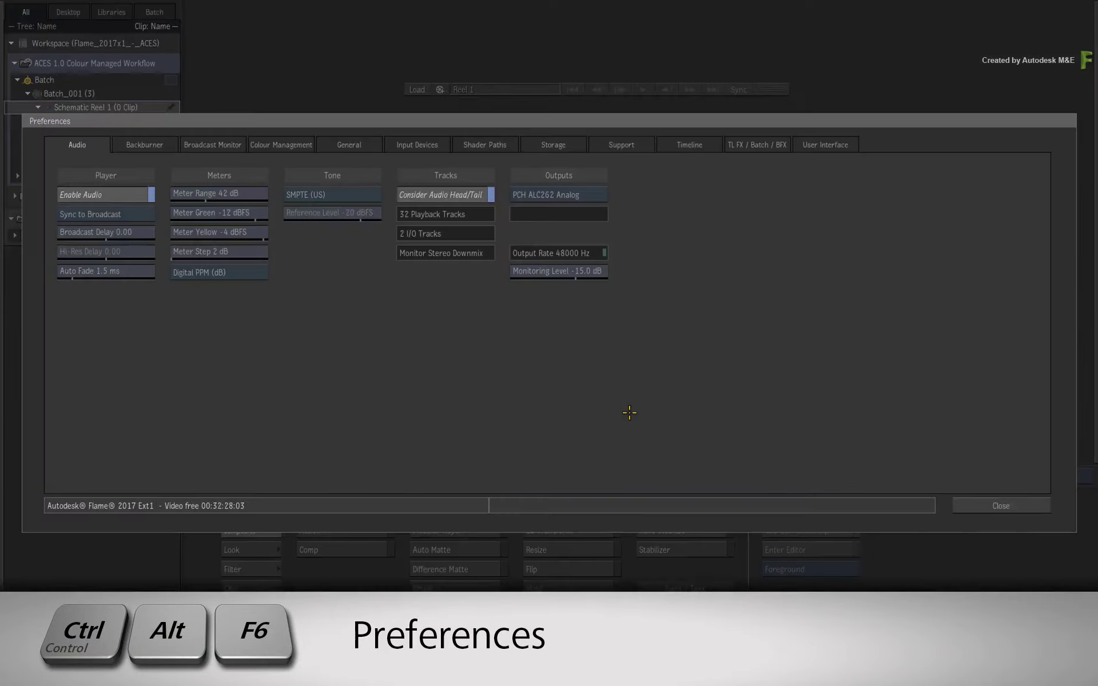
left_click(296, 145)
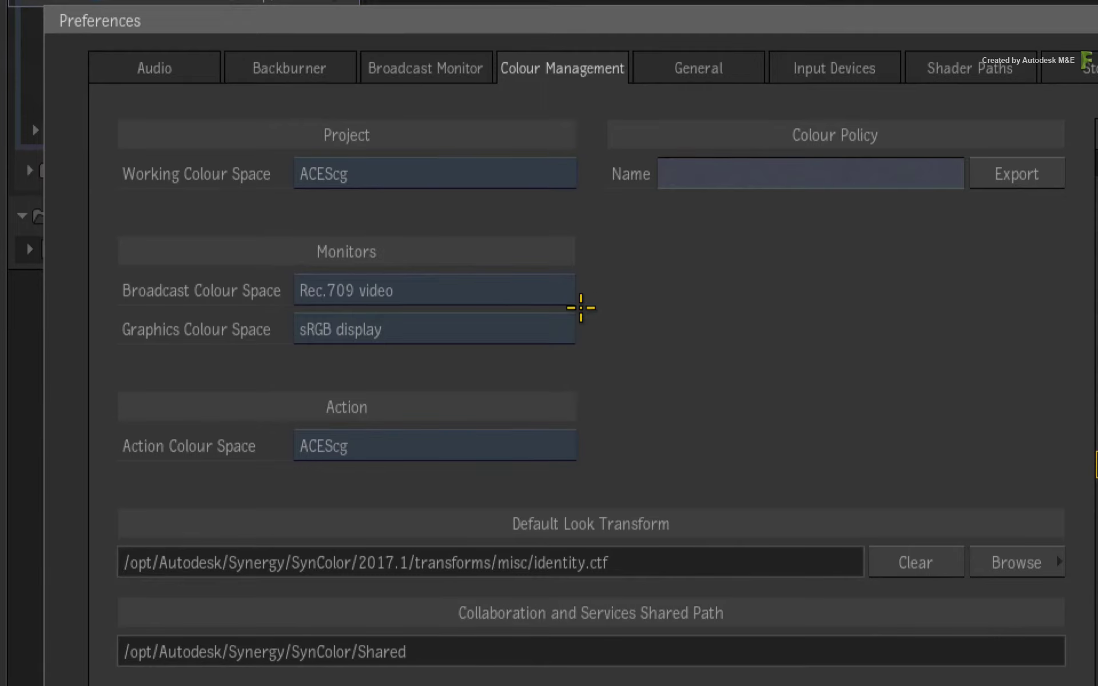
left_click(520, 285)
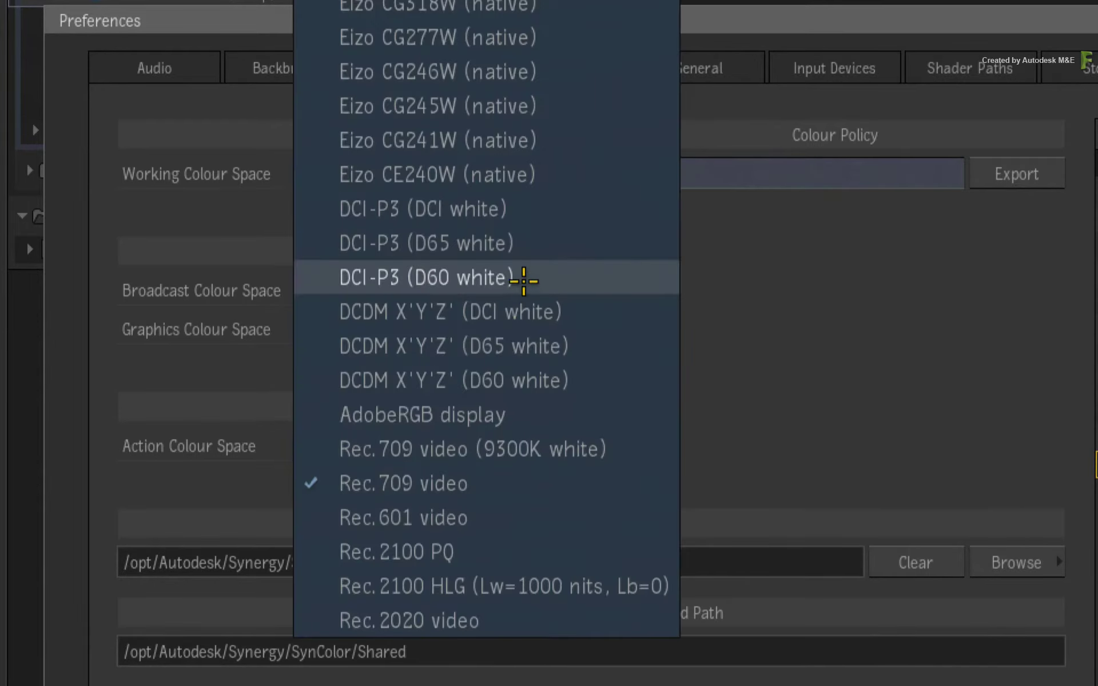
left_click(735, 374)
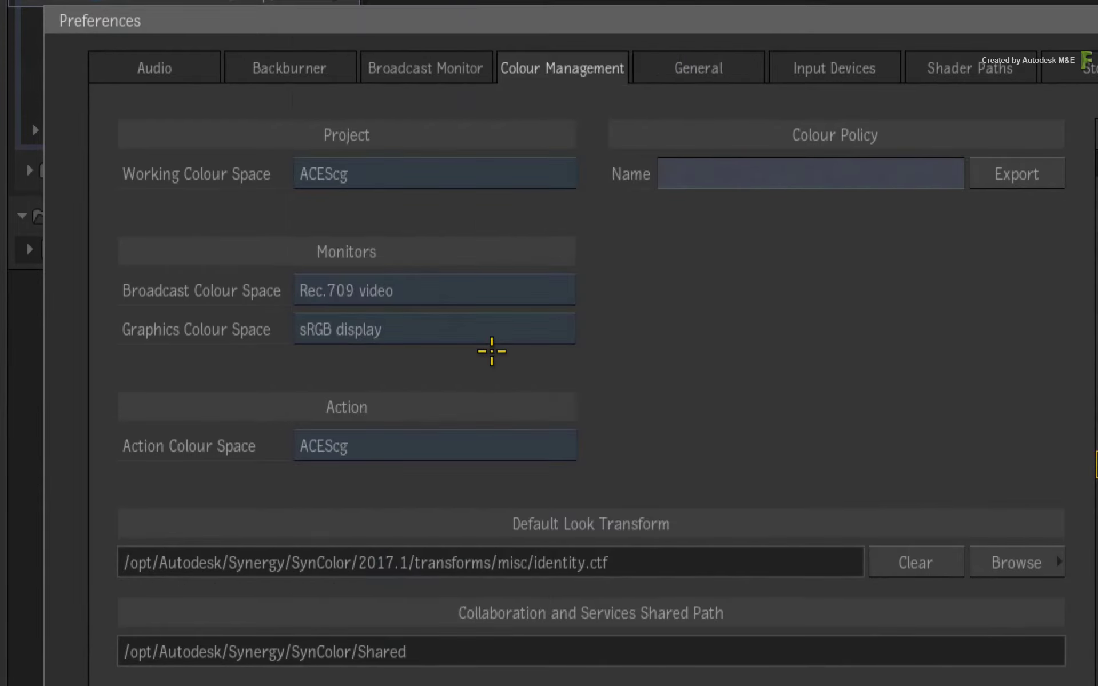
left_click(490, 333)
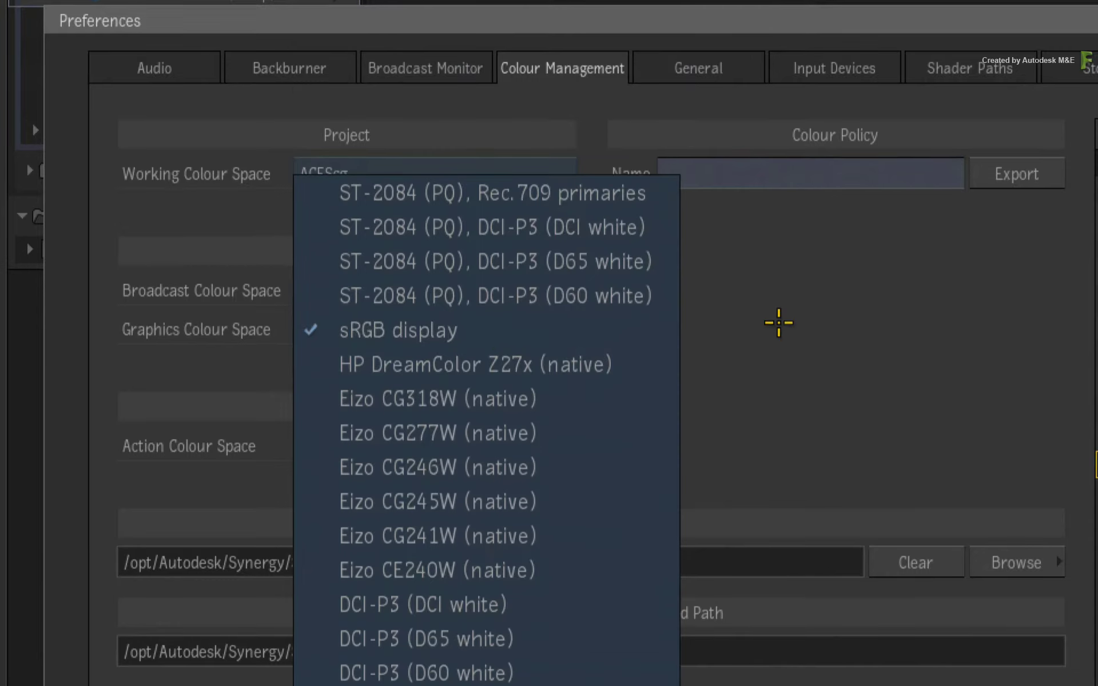
left_click(773, 322)
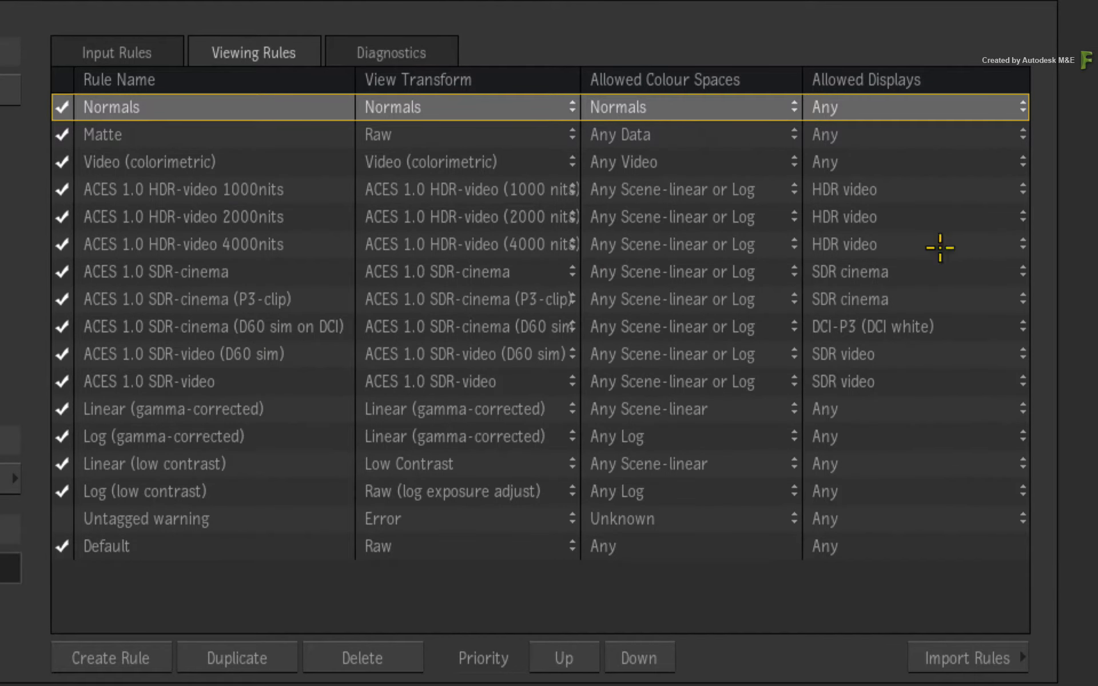
Step: Inspect the ACES 1.0 HDR-video 1000, 2000 and 4000 nits viewing rules
left_click(958, 188)
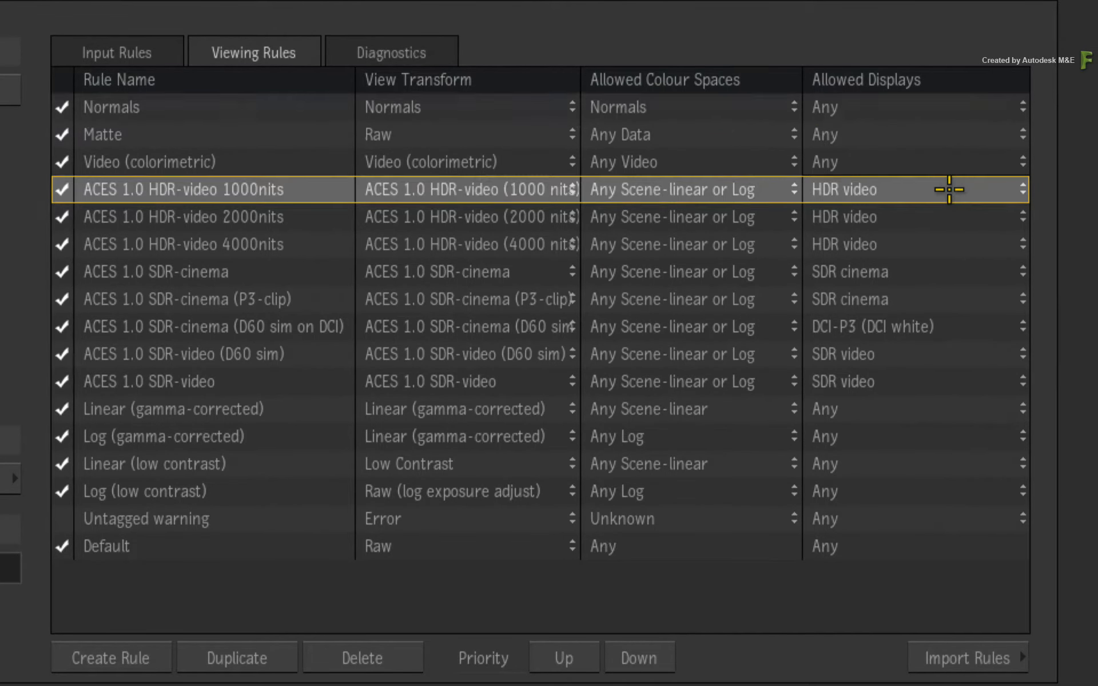
left_click(934, 212)
left_click(935, 190)
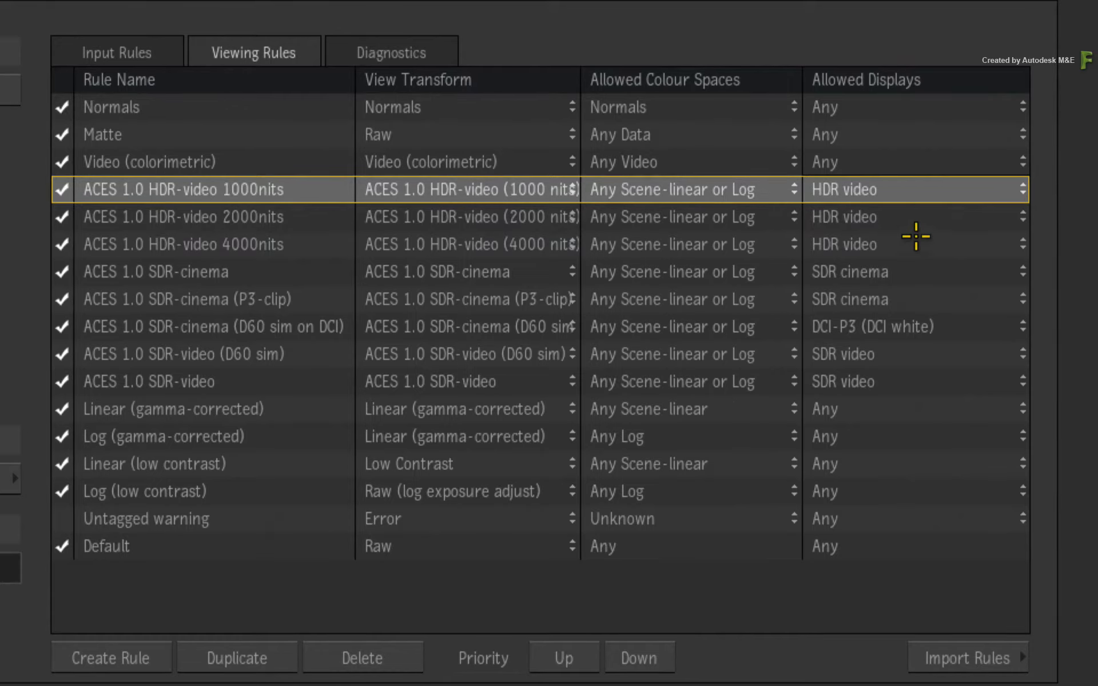
left_click(915, 243)
left_click(921, 215)
left_click(927, 188)
Step: Inspect the SDR-cinema, SDR-cinema (P3-clip), D60 sim on DCI and SDR-video rules
left_click(926, 275)
left_click(928, 293)
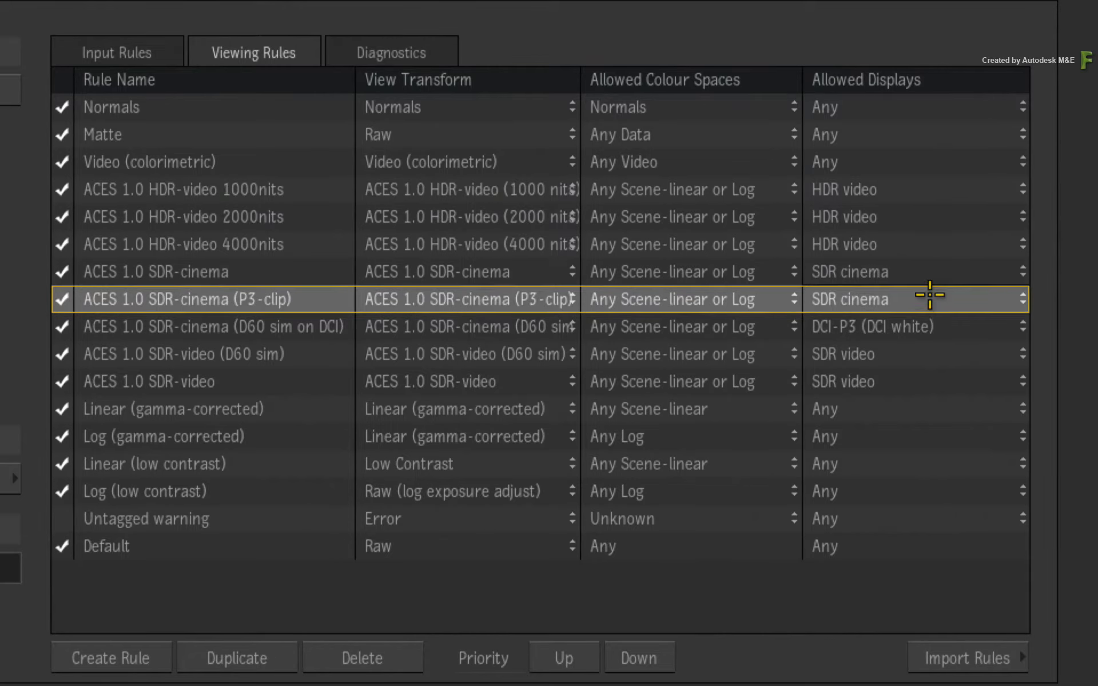
left_click(954, 331)
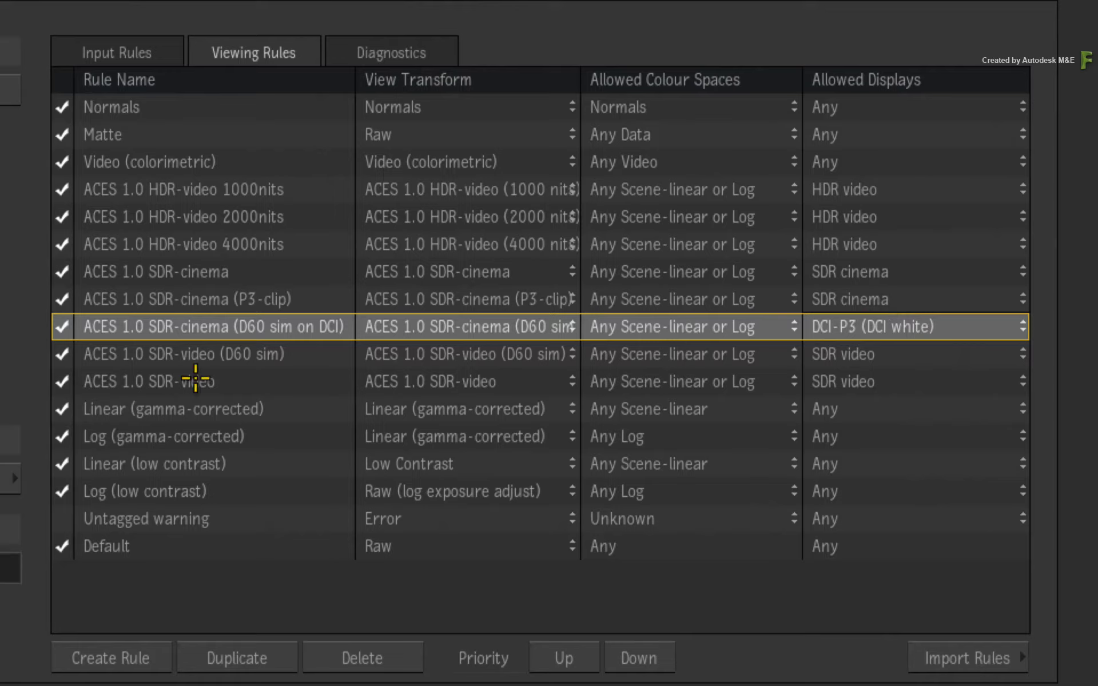
left_click(223, 382)
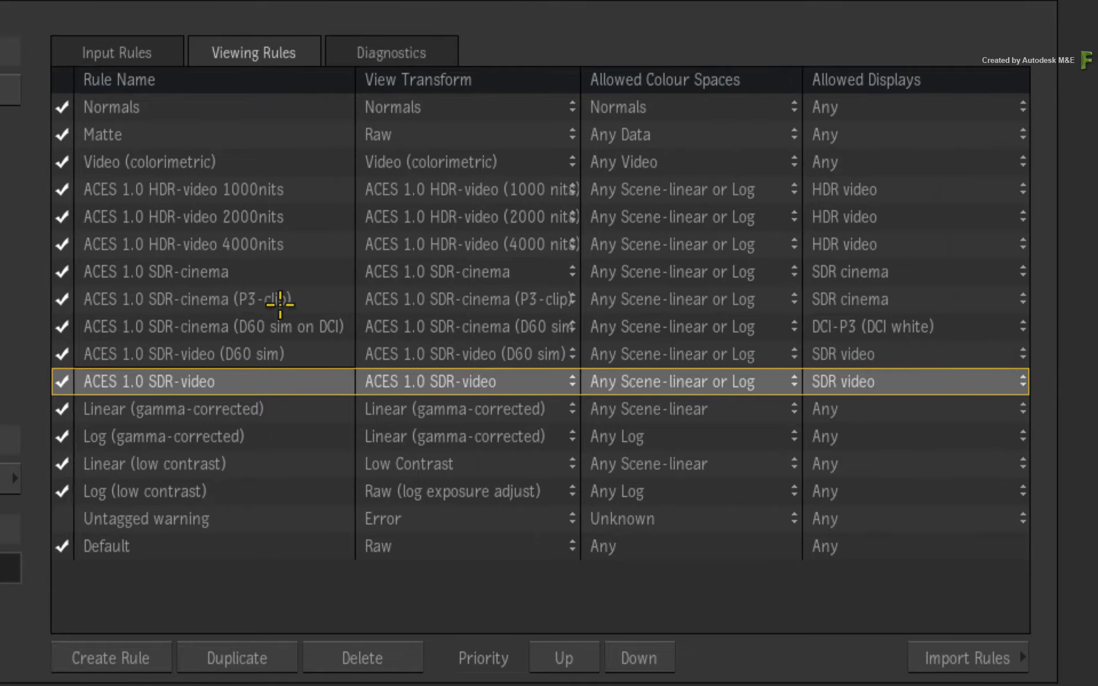
Step: In Input Rules, inspect the OpenEXR, LogC, SLog3, VLog, ACEScg and ADX10 rules
left_click(75, 50)
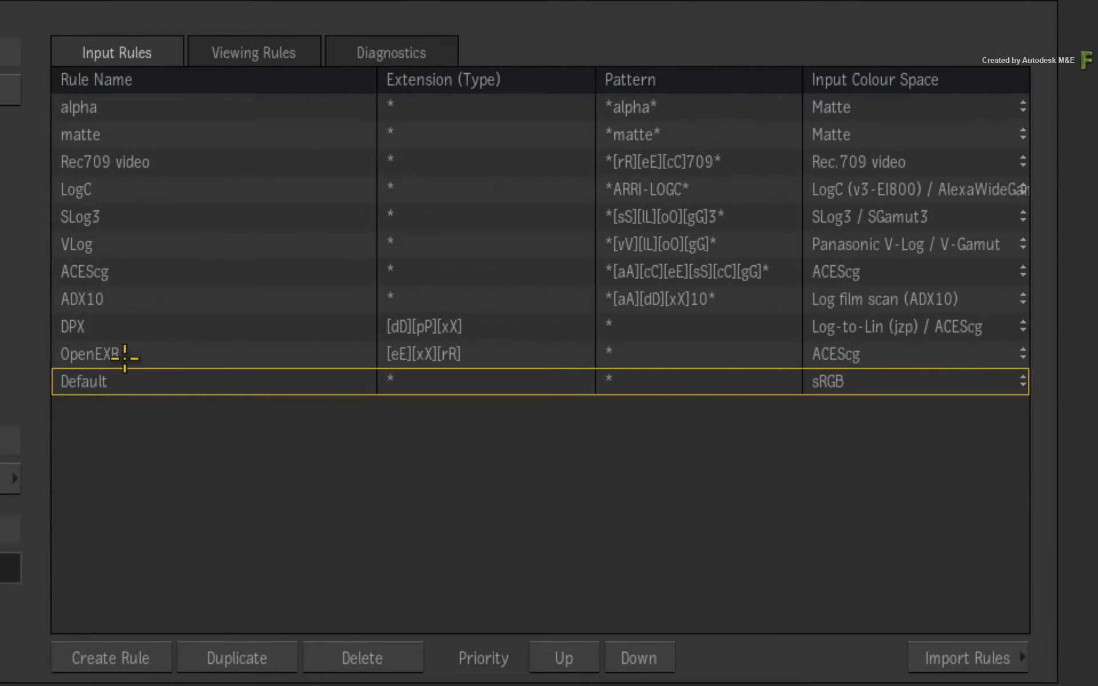
left_click(154, 363)
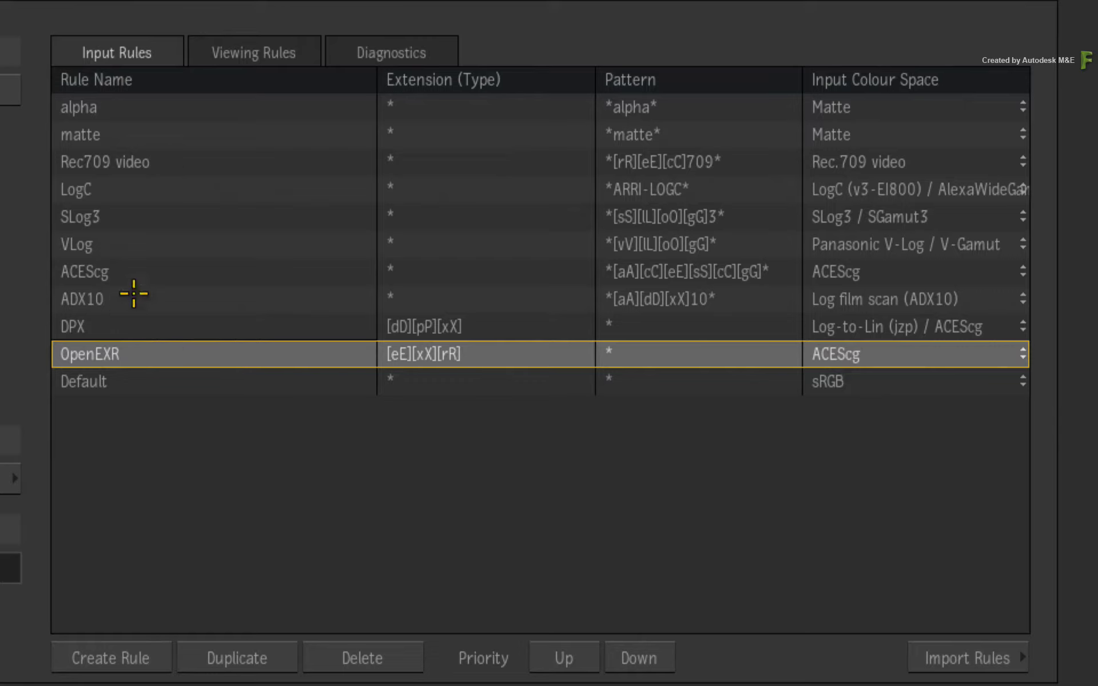
left_click(166, 189)
left_click(157, 217)
left_click(154, 245)
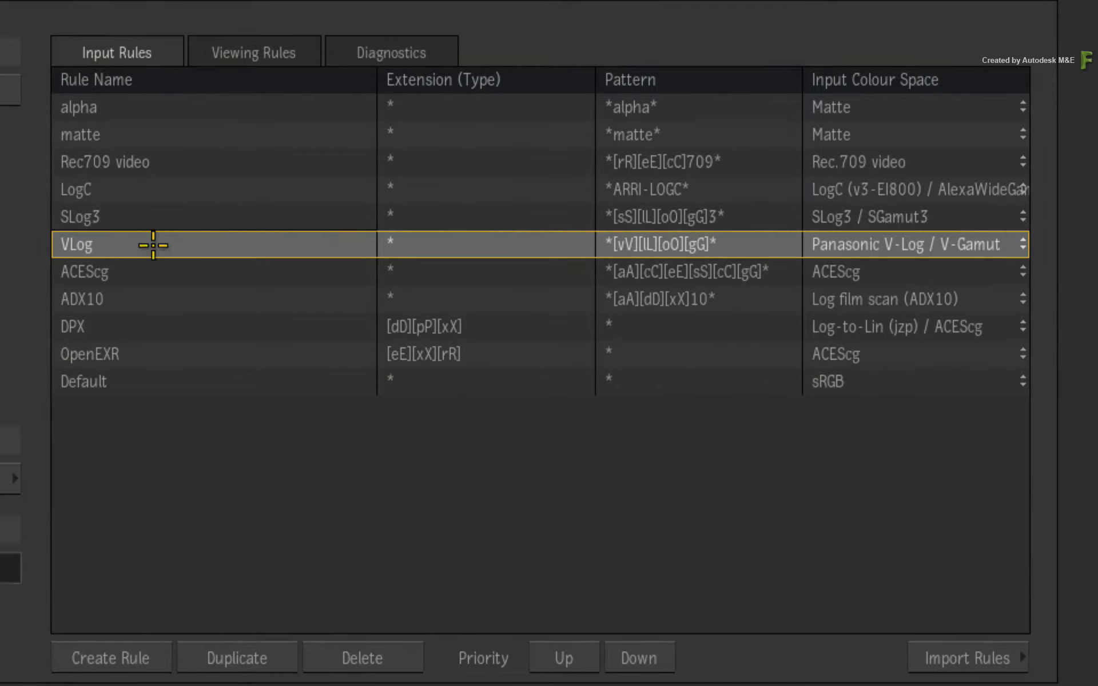
left_click(153, 271)
left_click(160, 241)
left_click(169, 217)
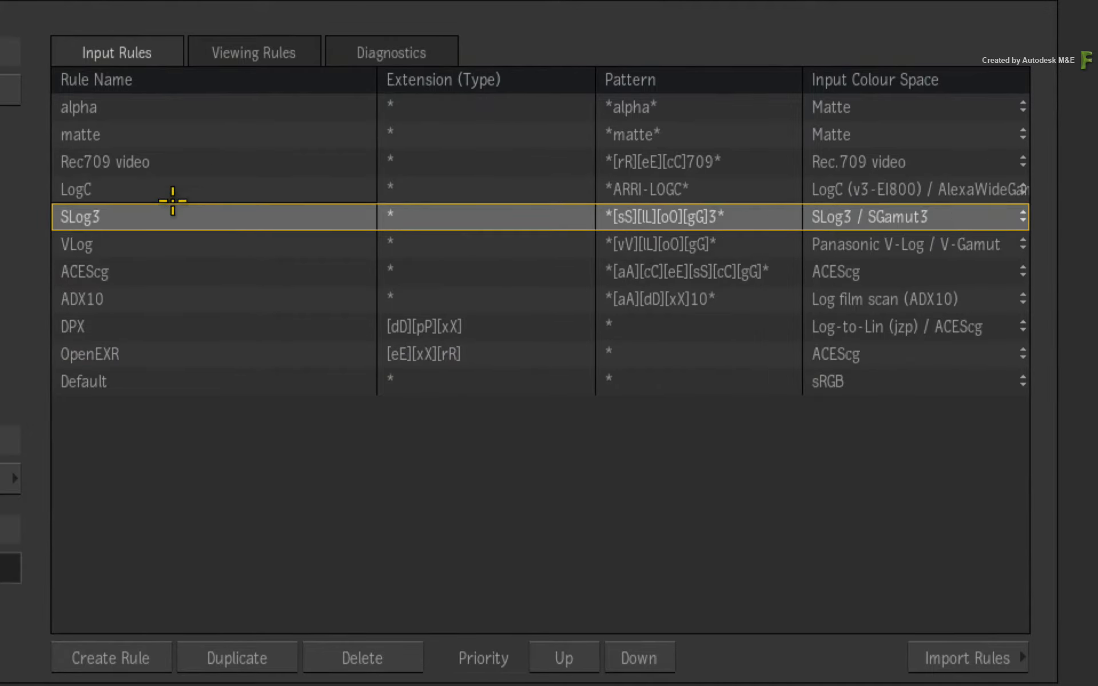
left_click(177, 188)
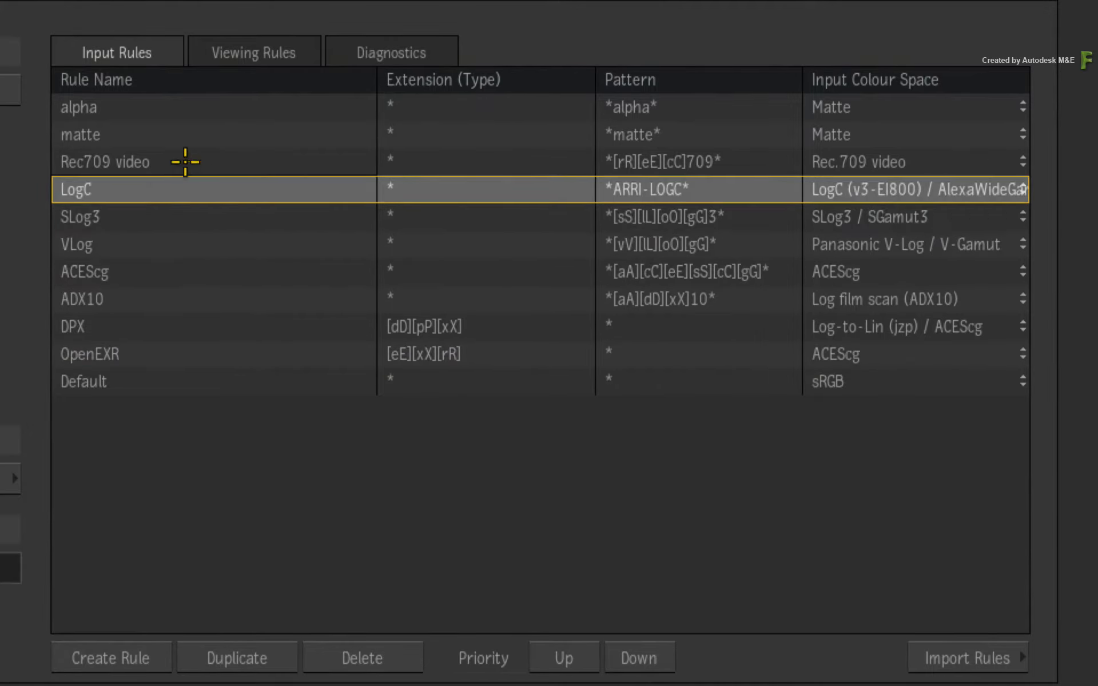
left_click(646, 301)
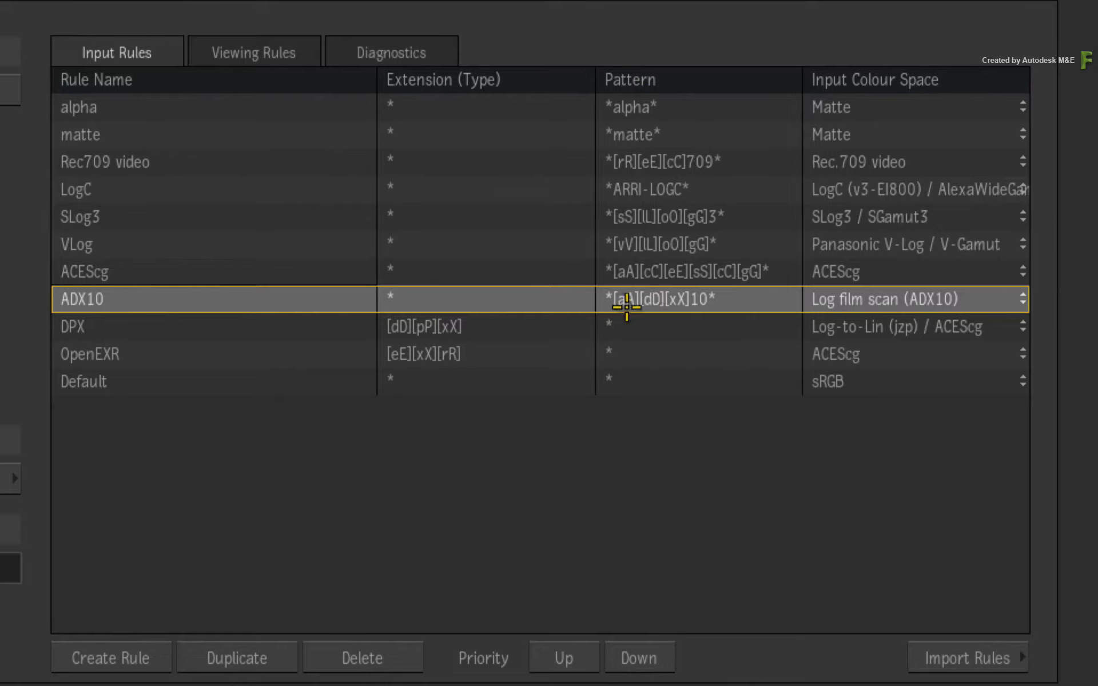
left_click(220, 324)
left_click(202, 353)
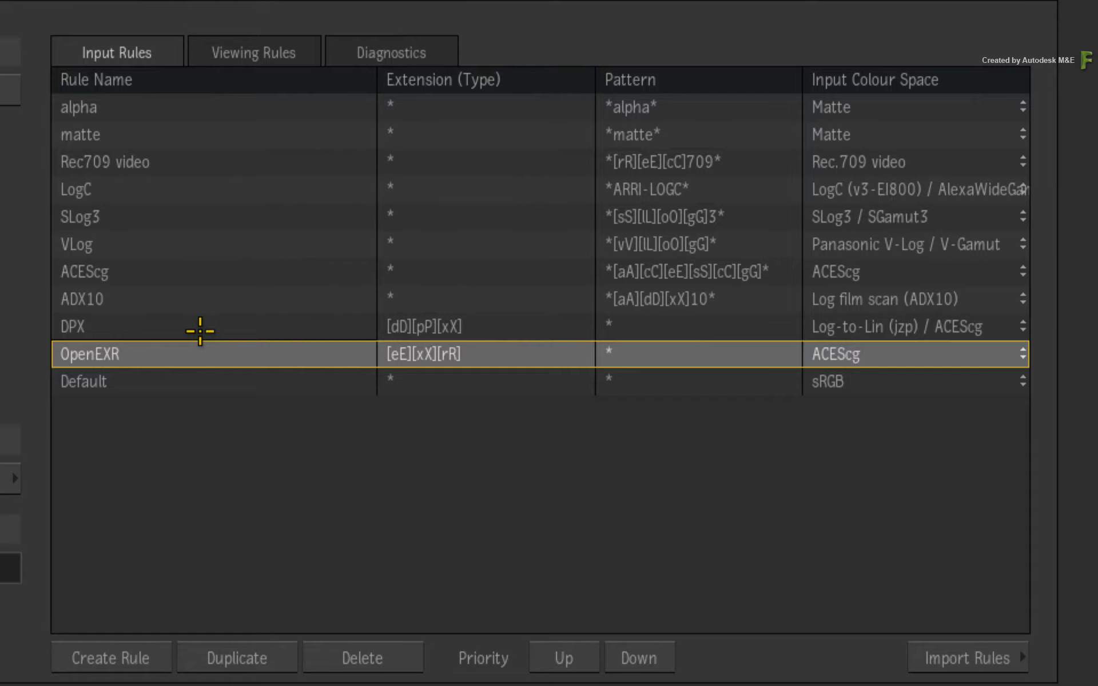
left_click(202, 327)
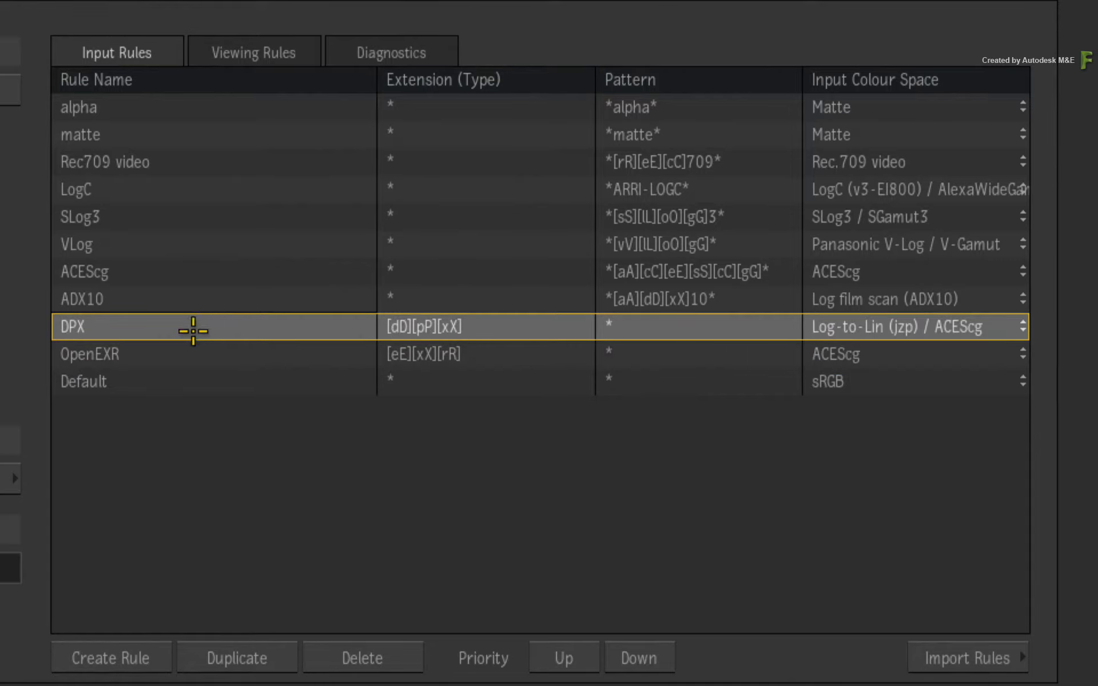
left_click(194, 349)
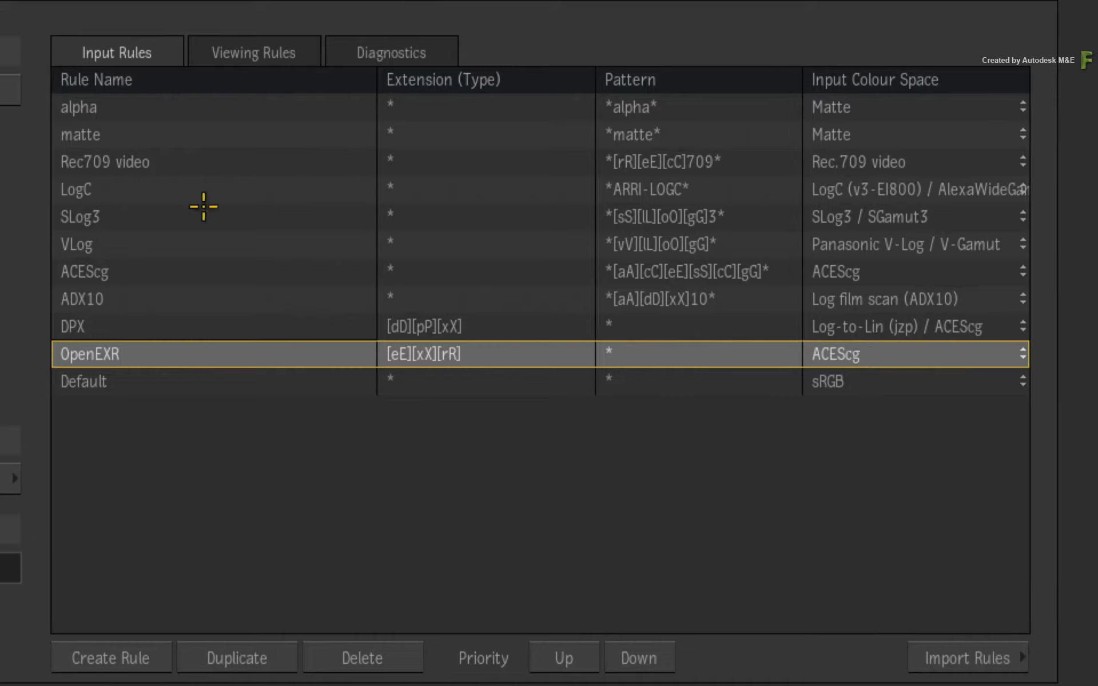
left_click(181, 379)
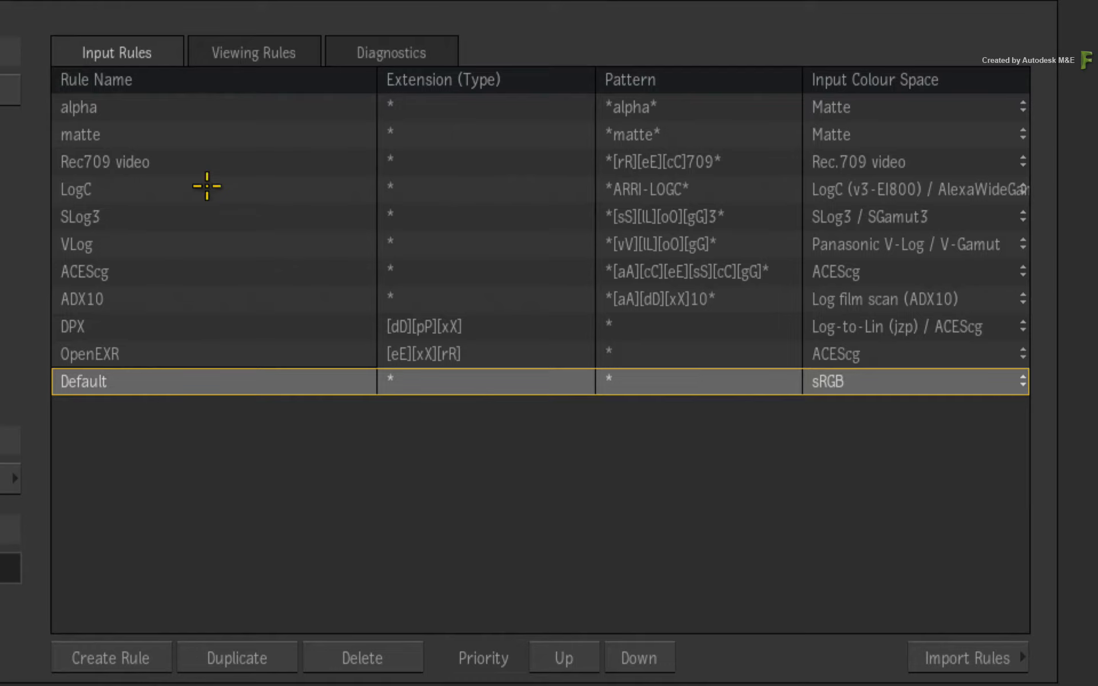
left_click(143, 187)
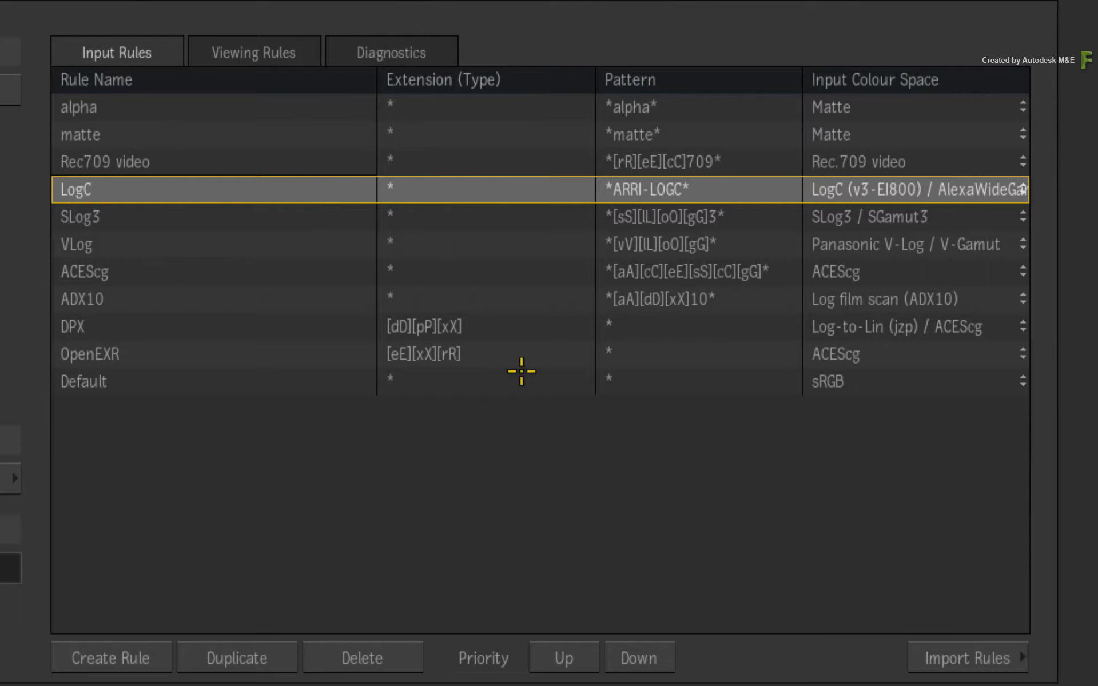
left_click(307, 51)
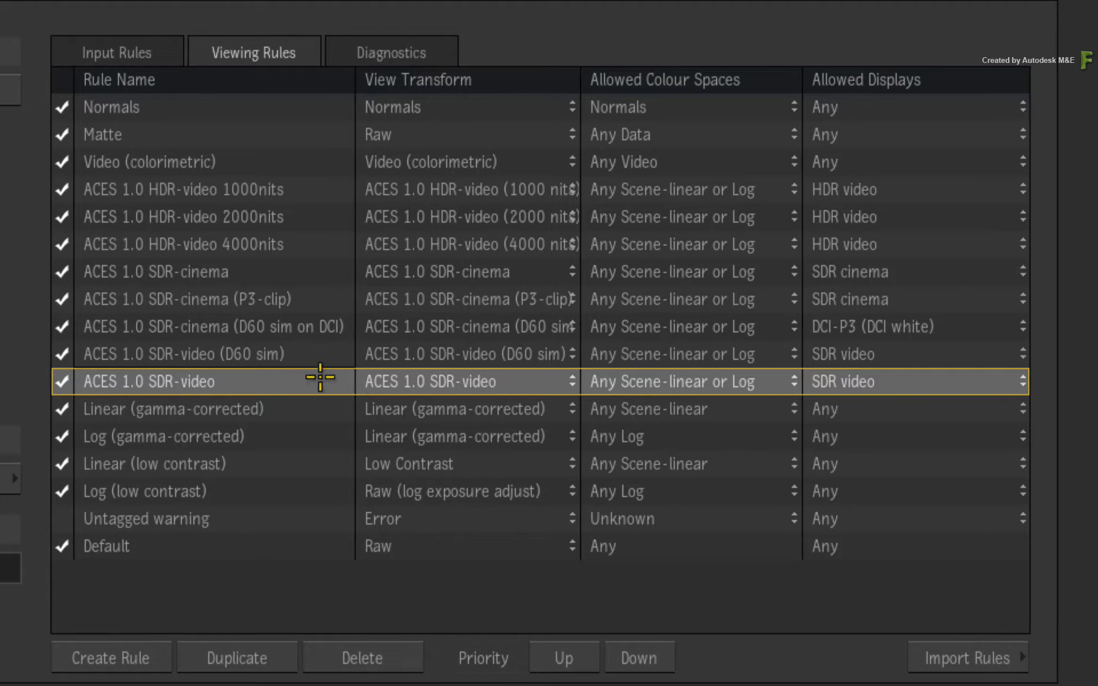
Step: Step through the SDR-video (D60 sim), SDR-cinema, P3-clip and HDR-video 2000/1000nits rules
left_click(319, 356)
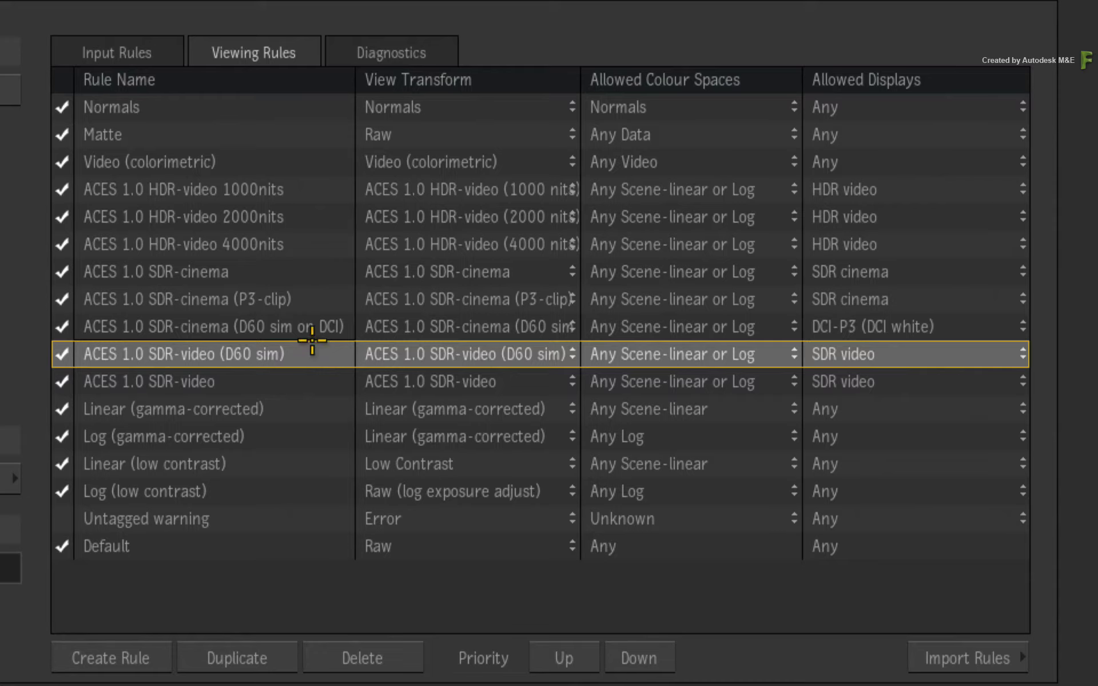
left_click(307, 322)
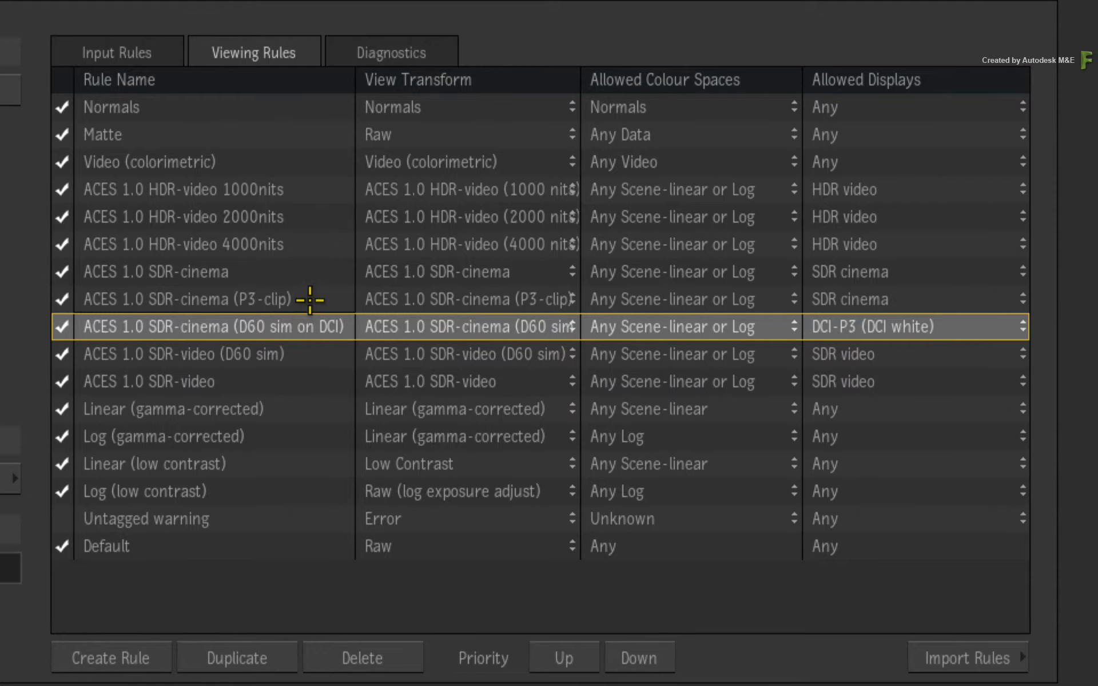
left_click(311, 296)
left_click(318, 268)
left_click(321, 244)
left_click(326, 214)
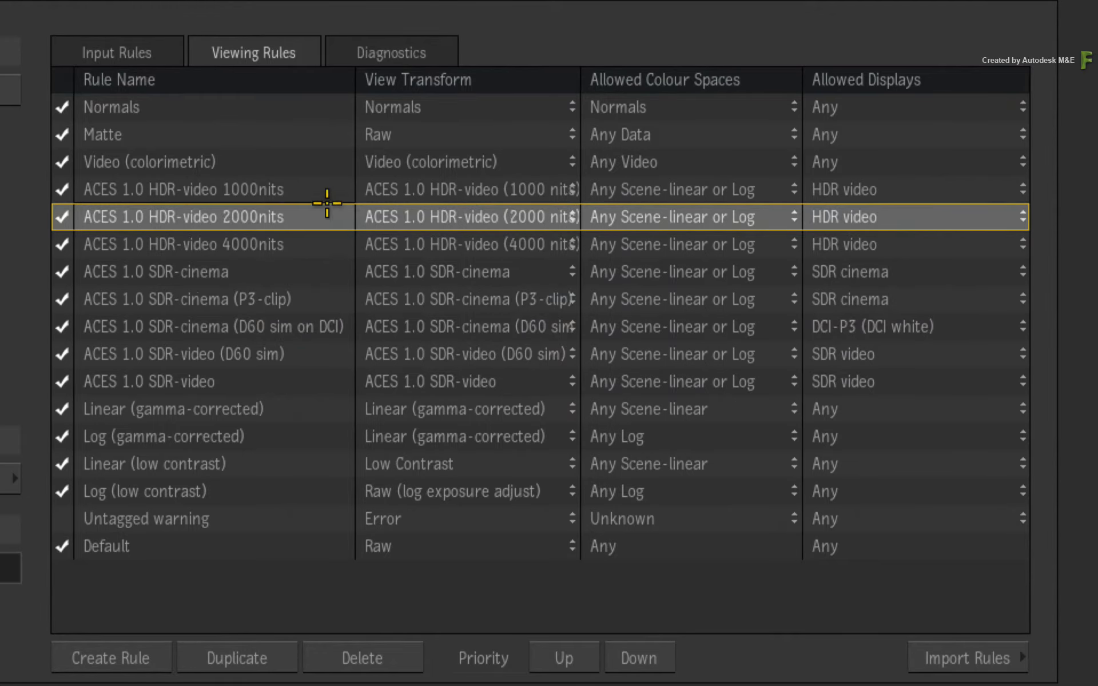
left_click(325, 186)
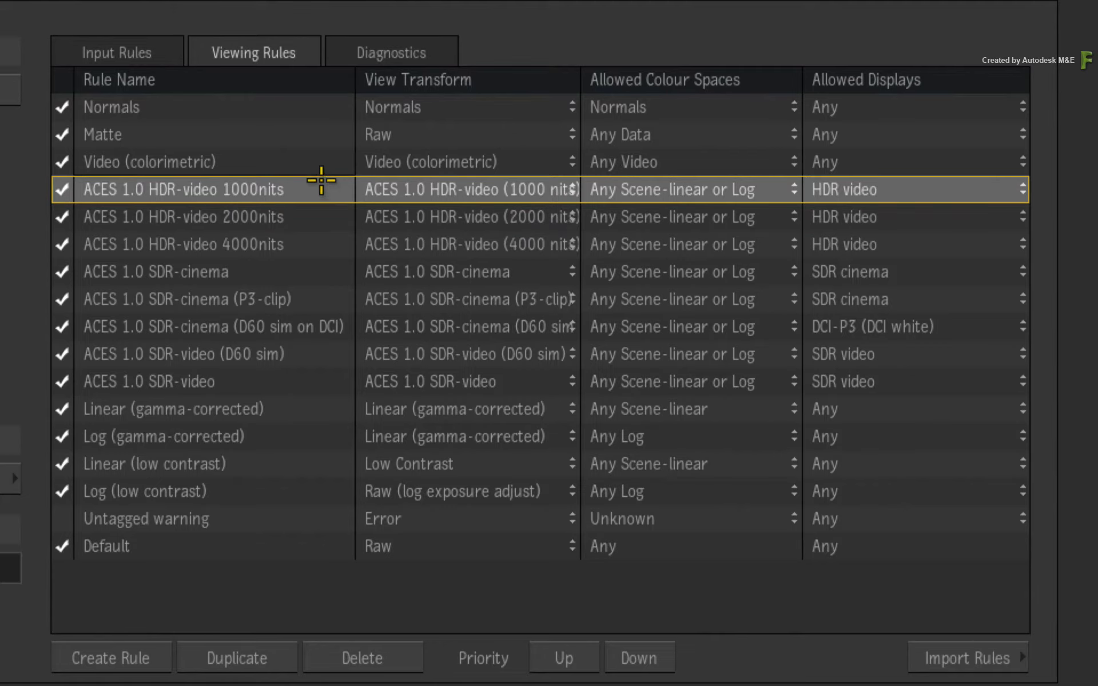
Step: Compare the Linear (gamma-corrected) and Linear (low contrast) rules, then check ACES 1.0 SDR-video
left_click(257, 410)
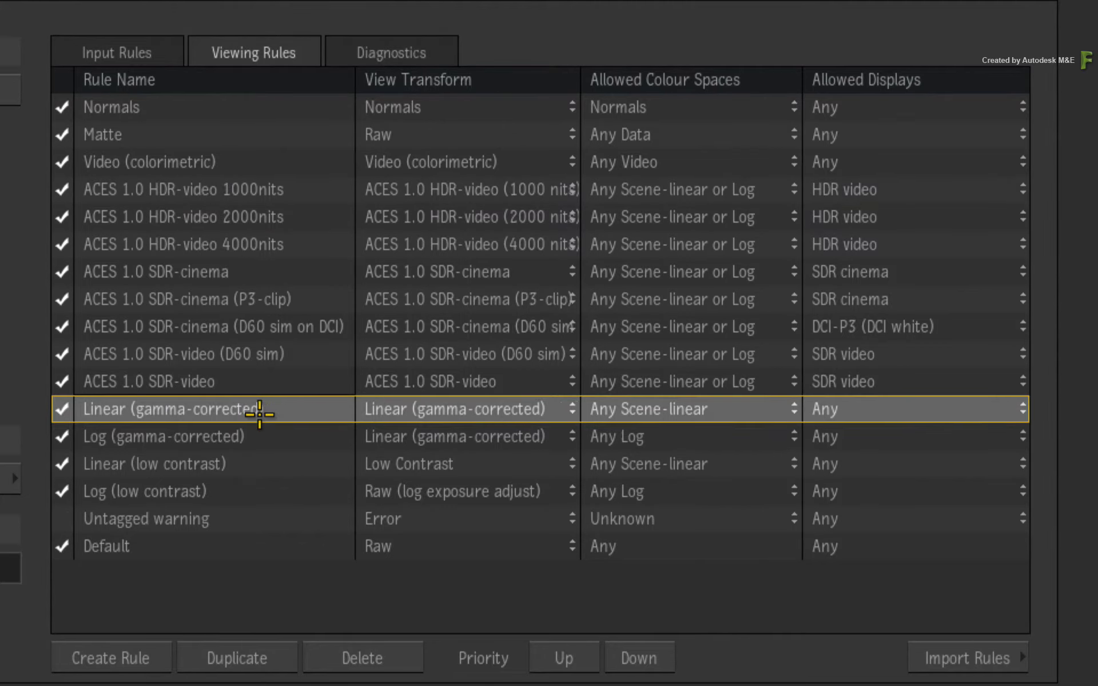
left_click(266, 462)
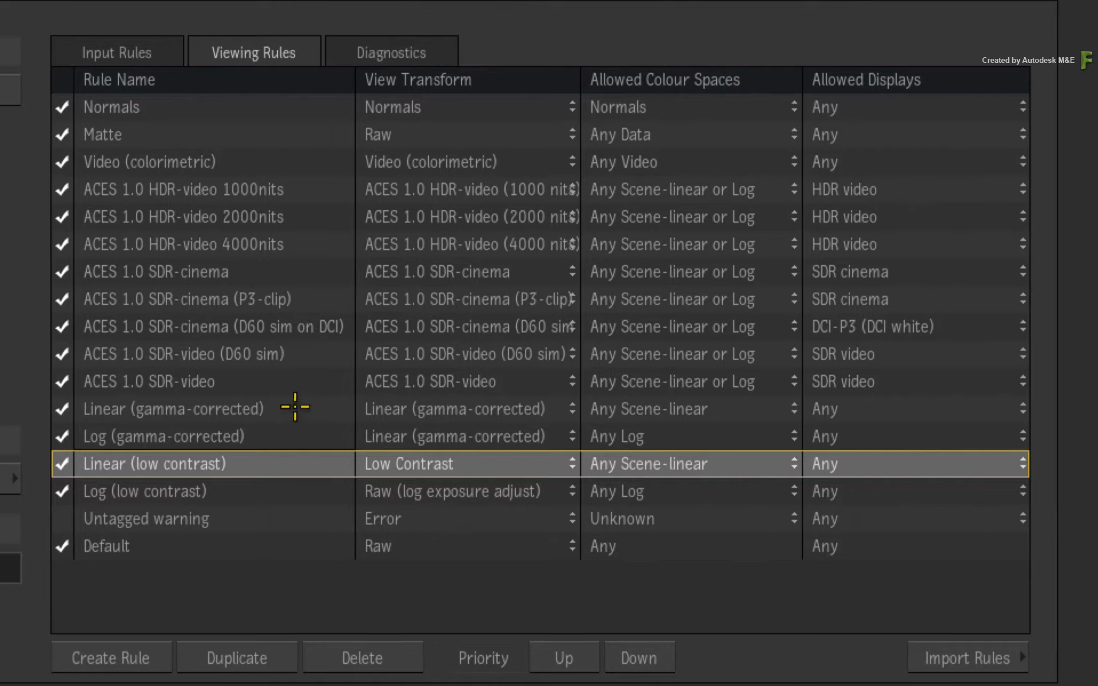
left_click(297, 410)
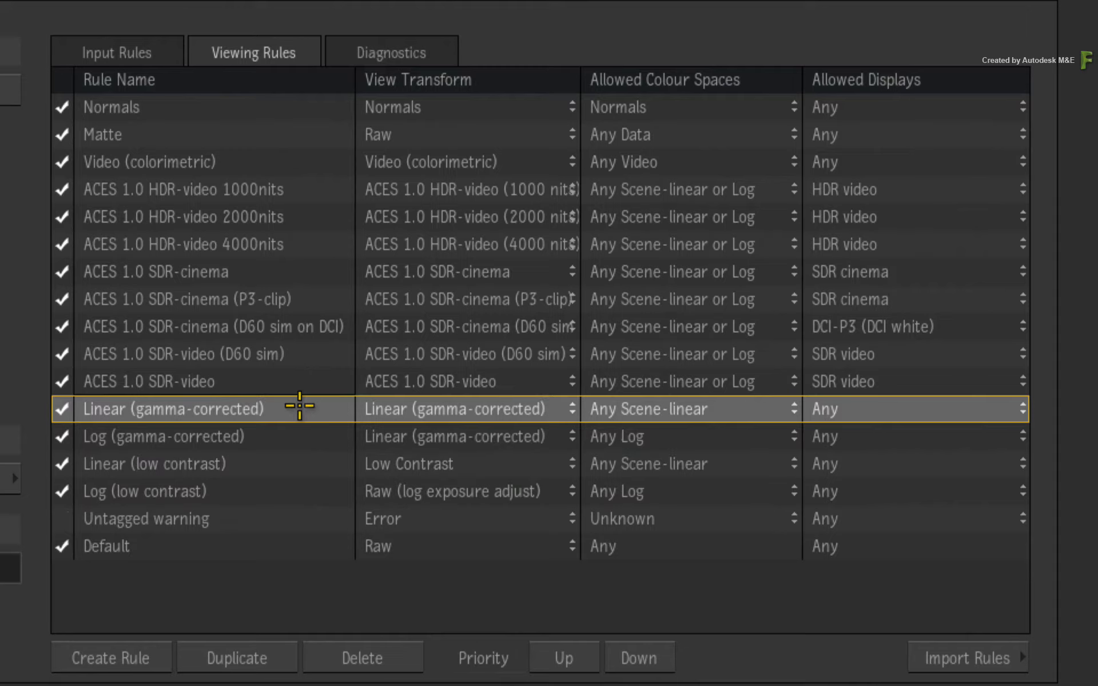
left_click(286, 460)
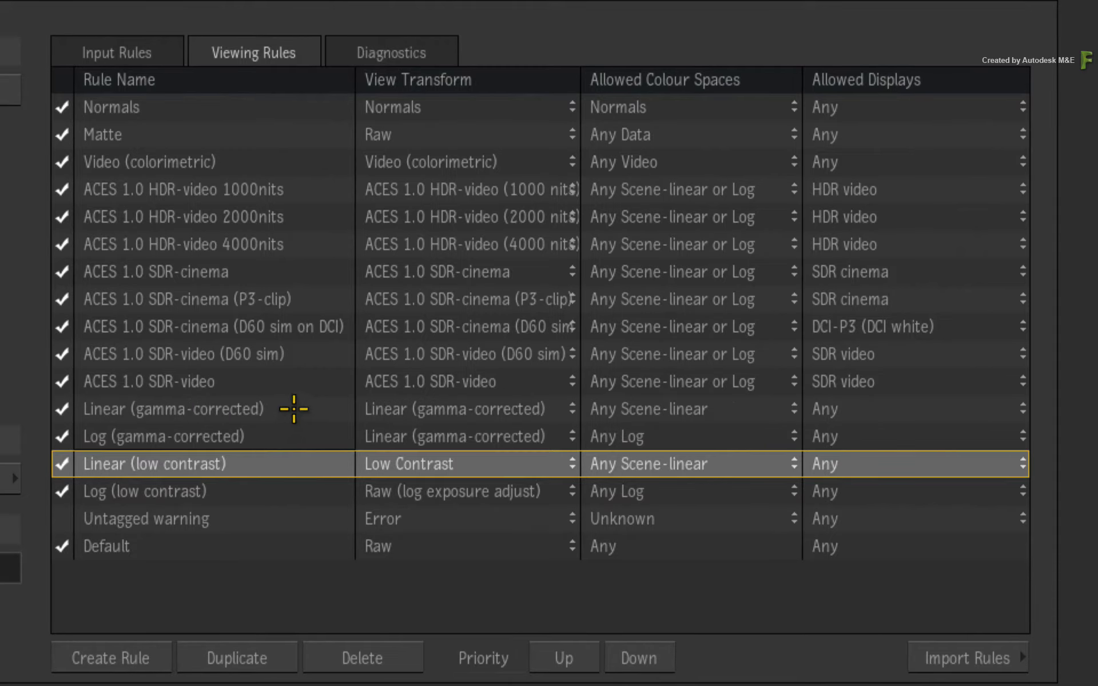
left_click(293, 409)
left_click(297, 380)
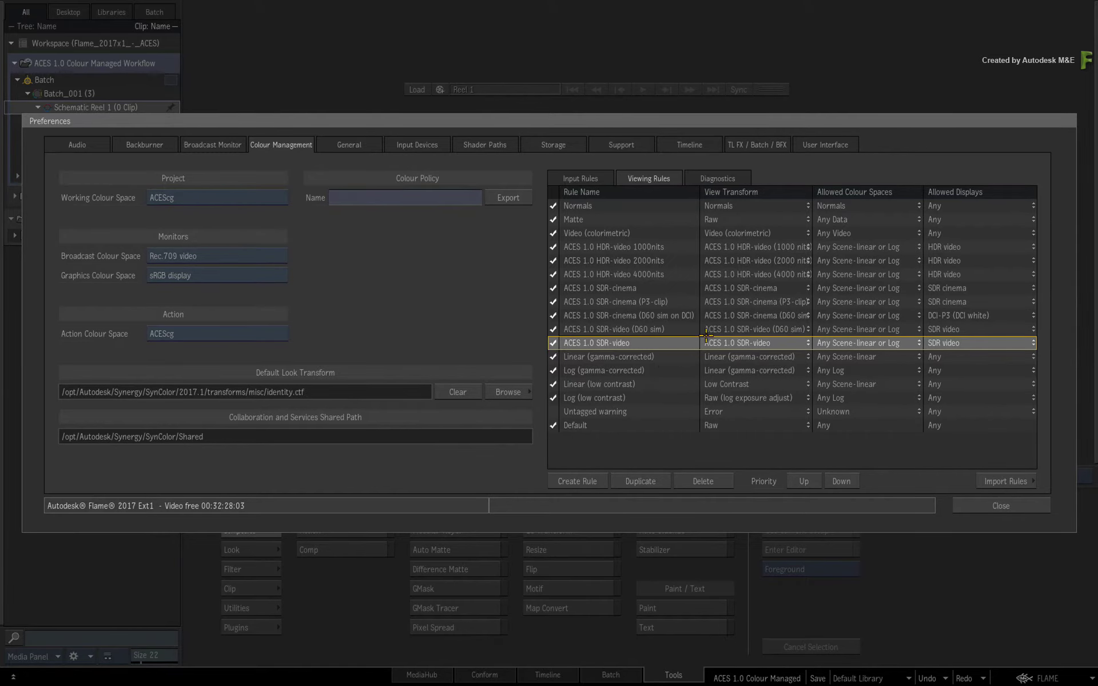
Step: Close Preferences and jump to the Colour_Management_2017x1 bookmark in MediaHub
left_click(981, 506)
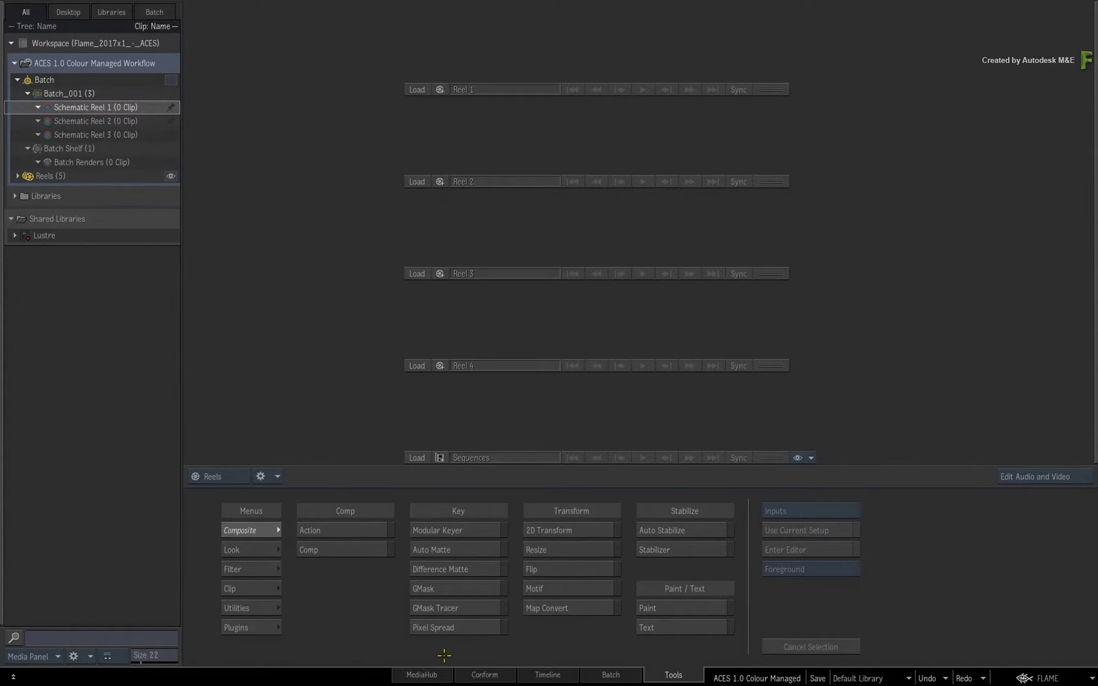
left_click(434, 675)
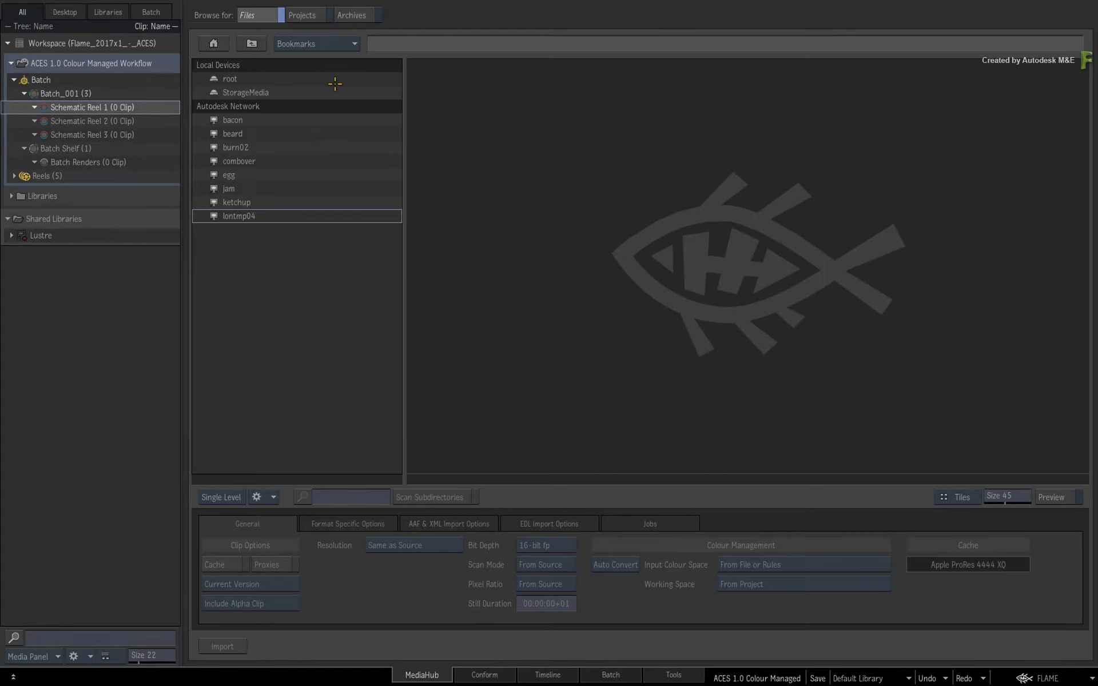
left_click(312, 43)
left_click(311, 74)
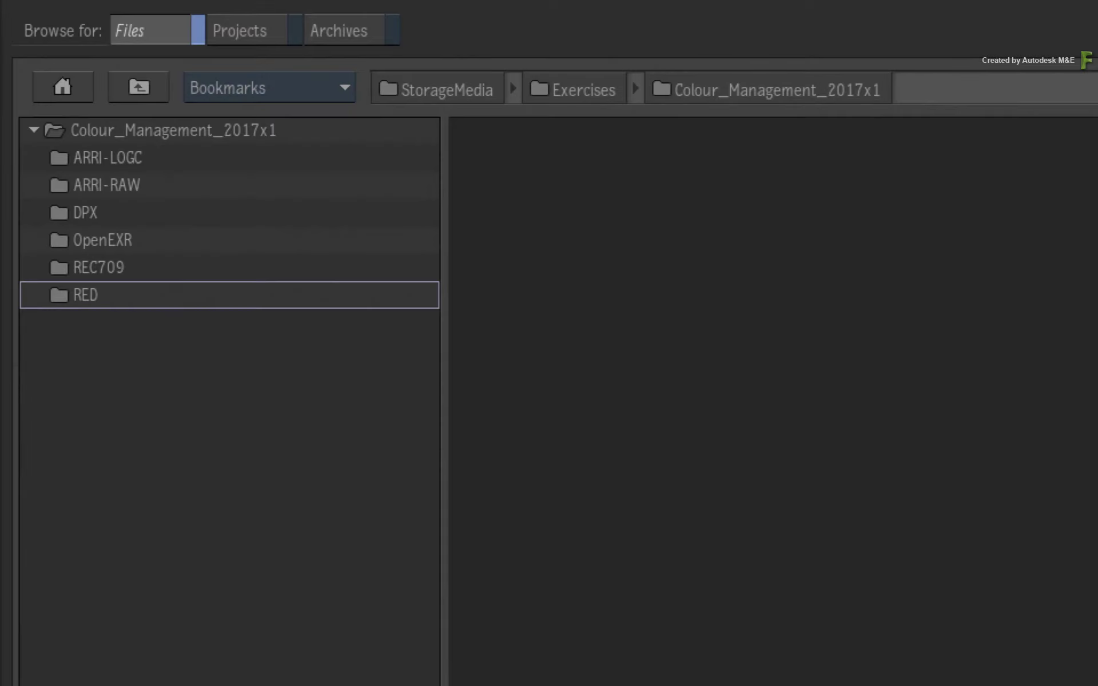
Step: Preview LogC clip J001C034_140110_R6MS in ARRI-LOGC and import it into Schematic Reel 1
double_click(191, 163)
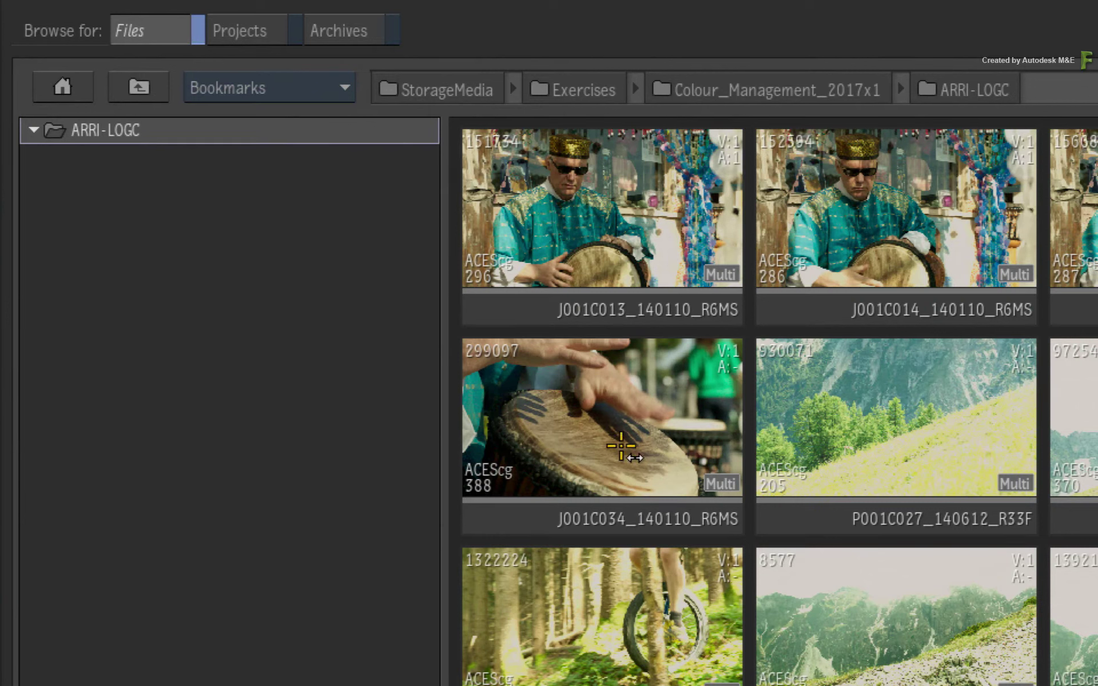
left_click(600, 446)
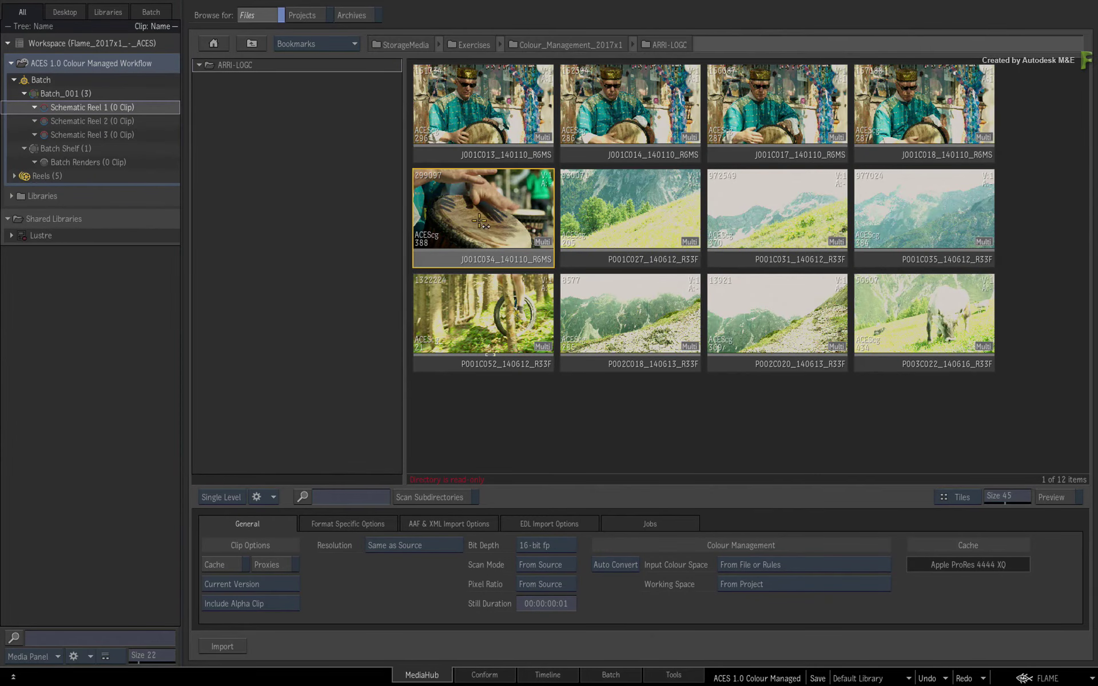
key("p")
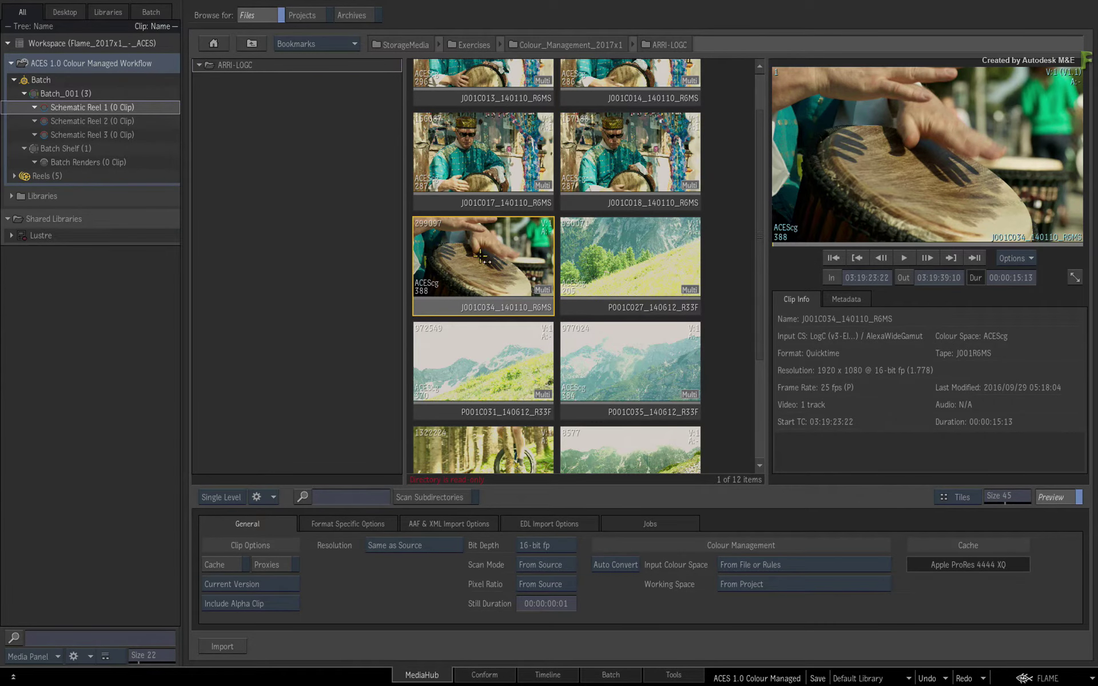
left_click_drag(480, 257, 103, 107)
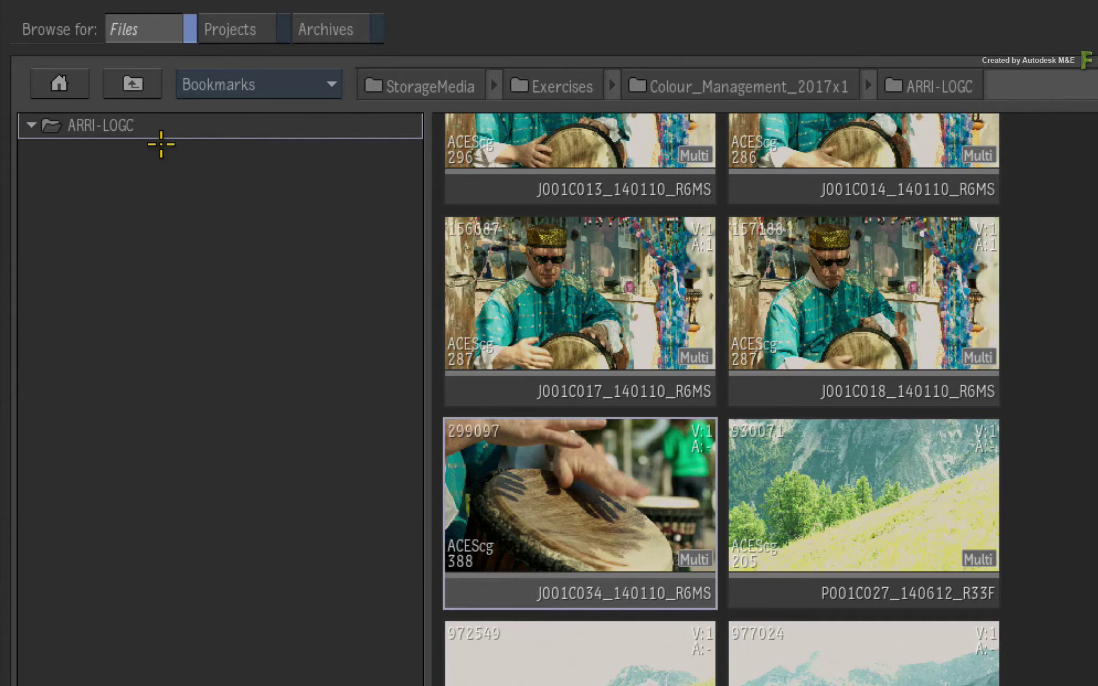
Step: Navigate to OpenEXR > FLC_Boom > ACEScg and select the FLC_ACEScg title clip
left_click(251, 44)
double_click(142, 239)
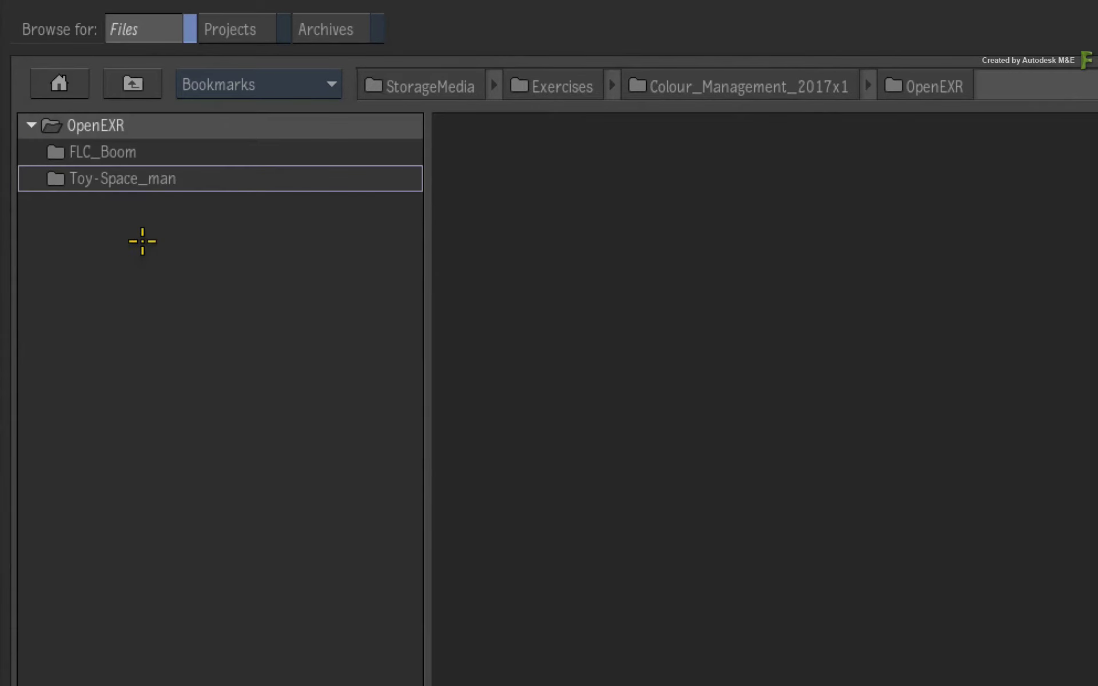
left_click(173, 153)
double_click(173, 153)
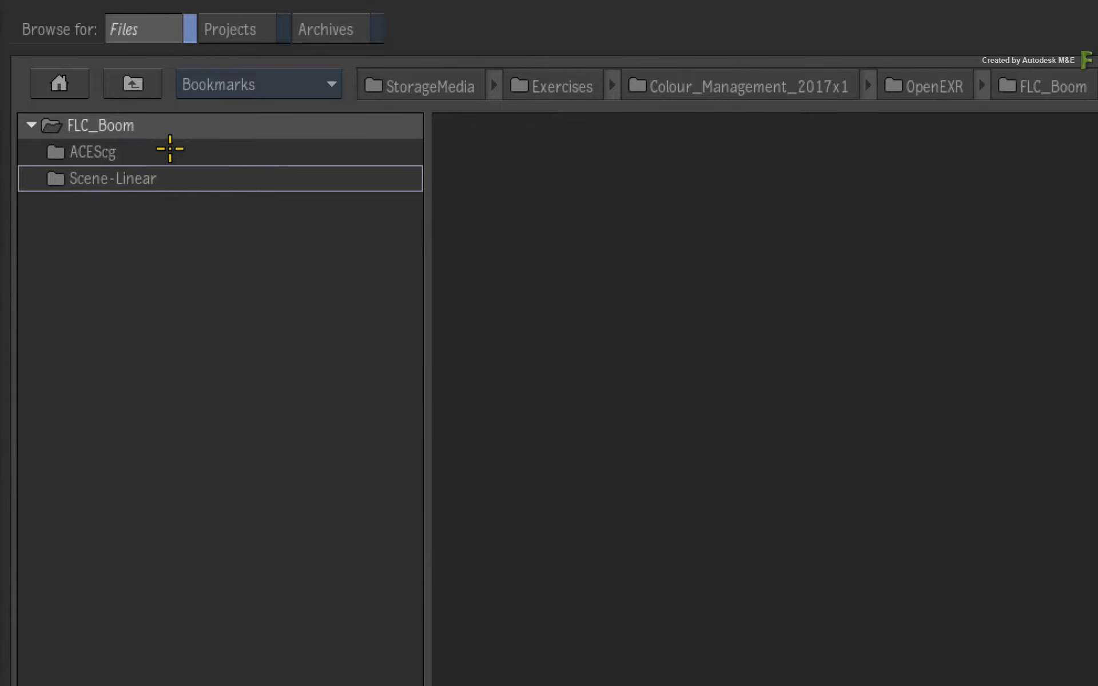
left_click(166, 148)
double_click(163, 149)
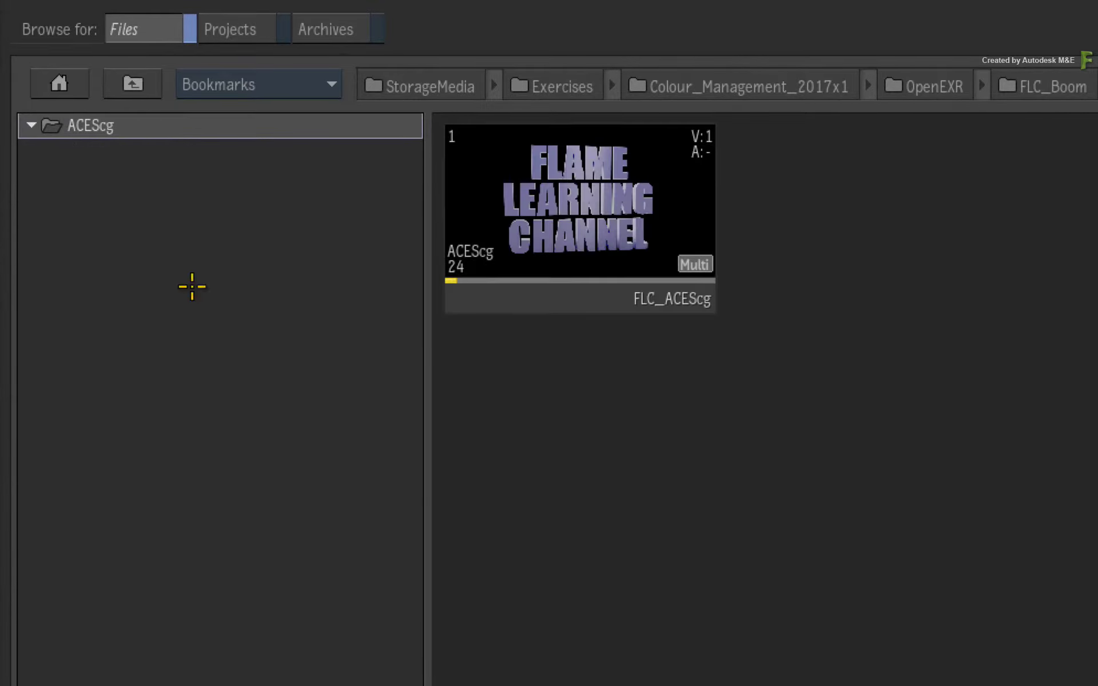
left_click(692, 261)
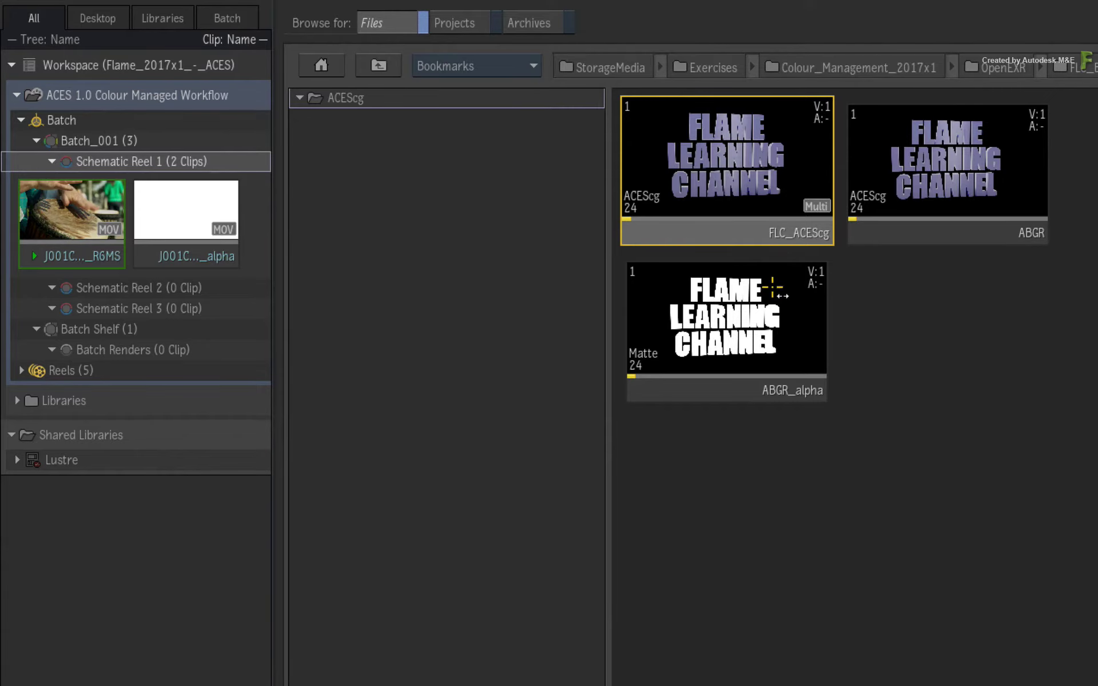
Step: Import the ABGR title and ABGR_alpha matte into Schematic Reel 1, then return to Colour_Management_2017x1
left_click_drag(743, 171, 192, 161)
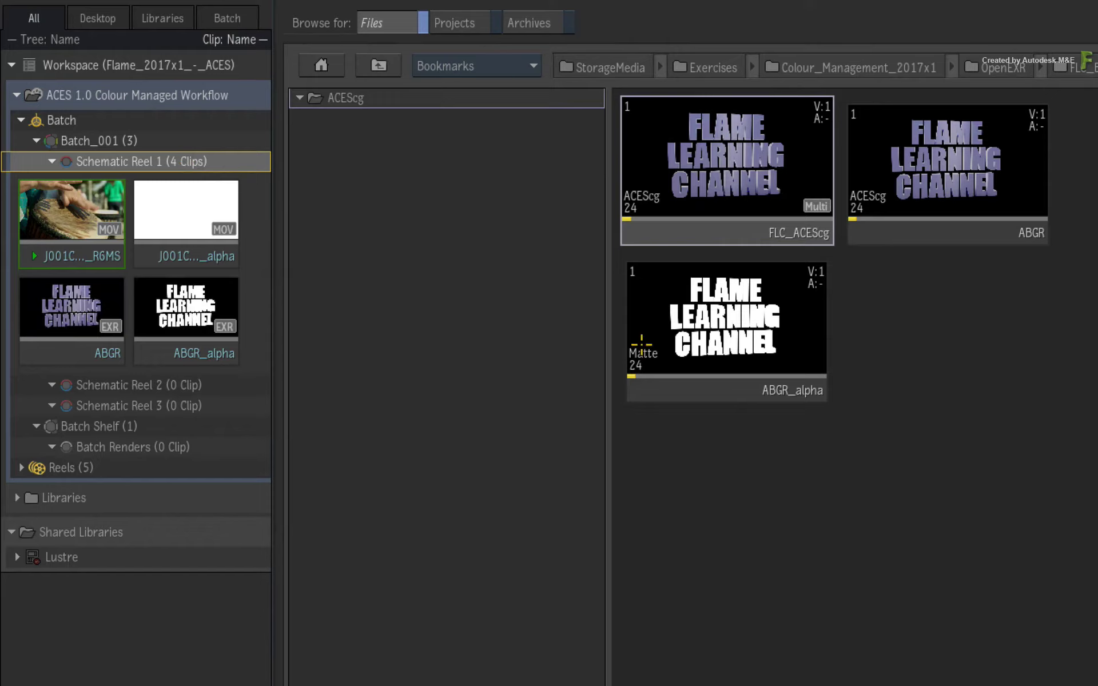
left_click(756, 339)
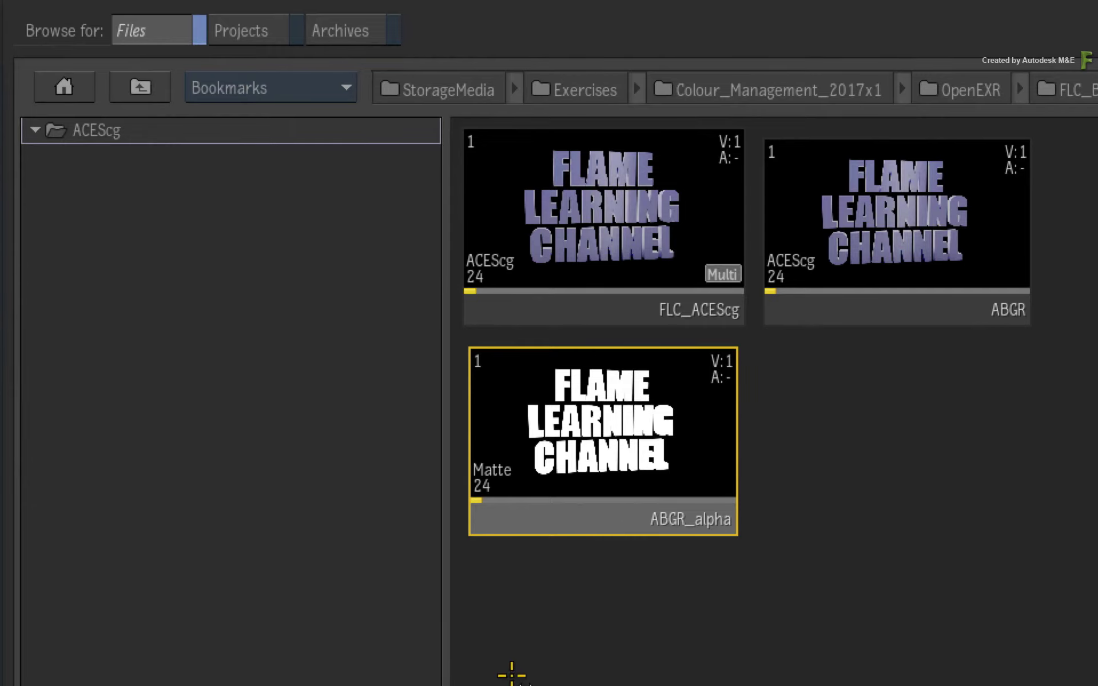
left_click(138, 100)
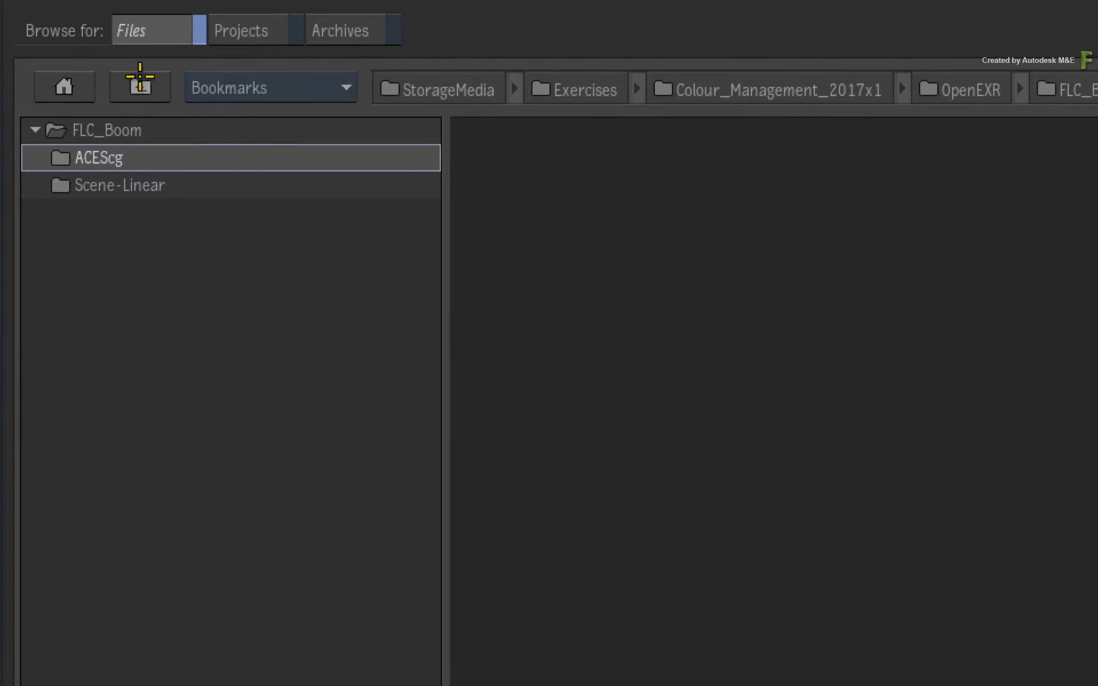
left_click(139, 84)
left_click(148, 86)
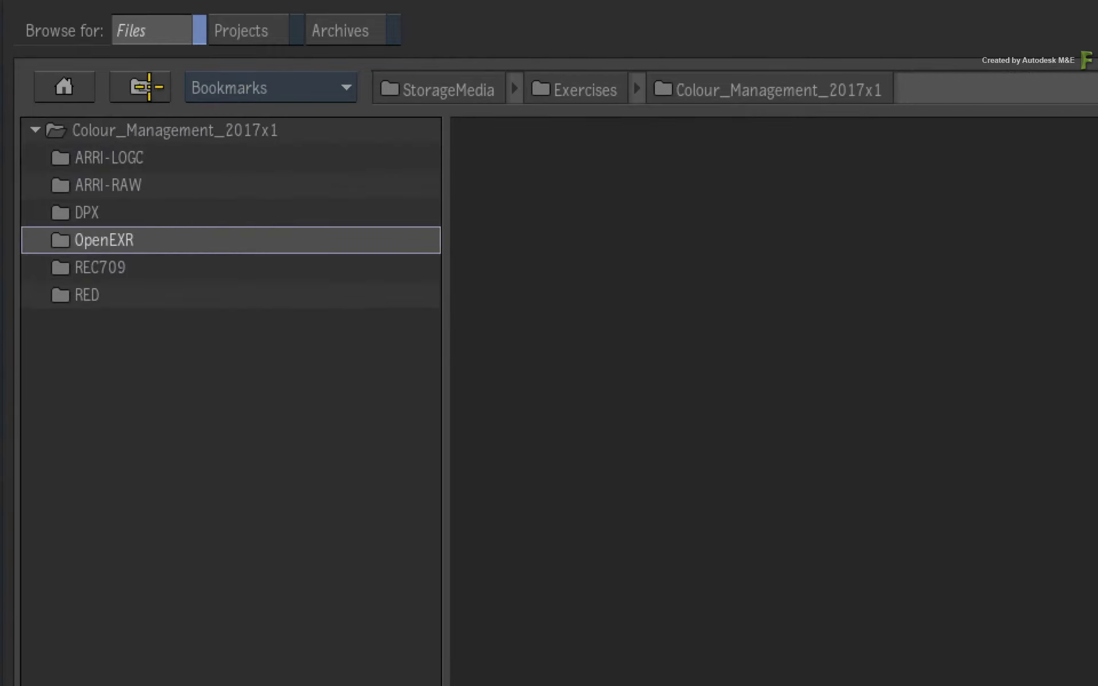
Step: Open a camera footage folder, enable Scan Subdirectories and load clip L001C031
double_click(113, 297)
left_click(609, 249)
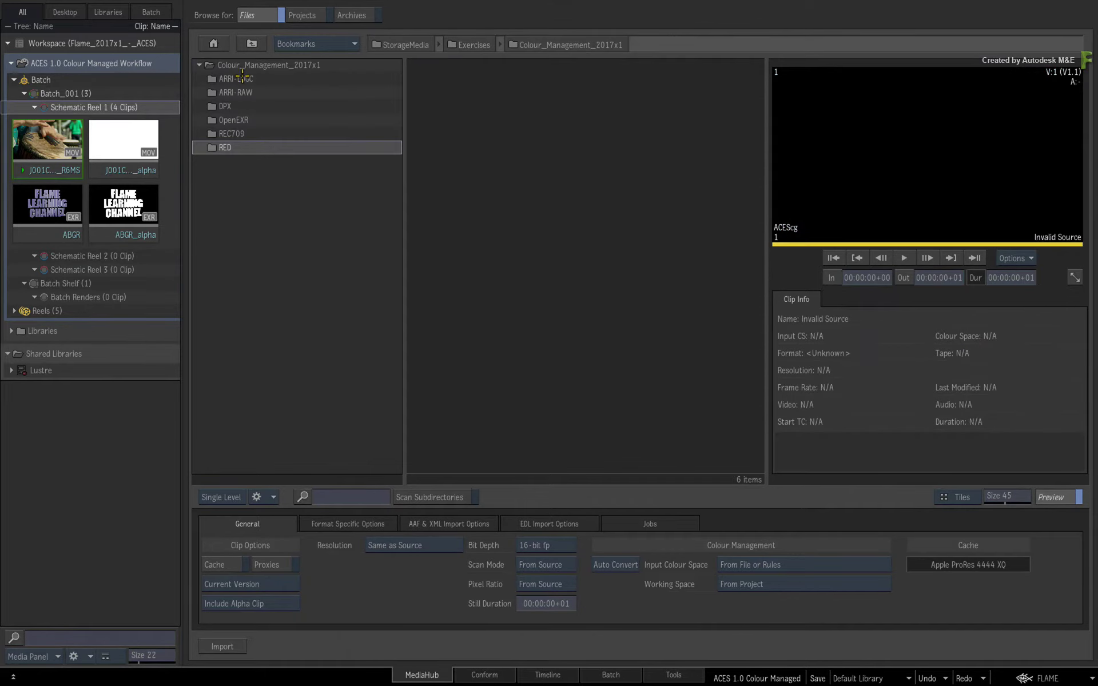
left_click(435, 497)
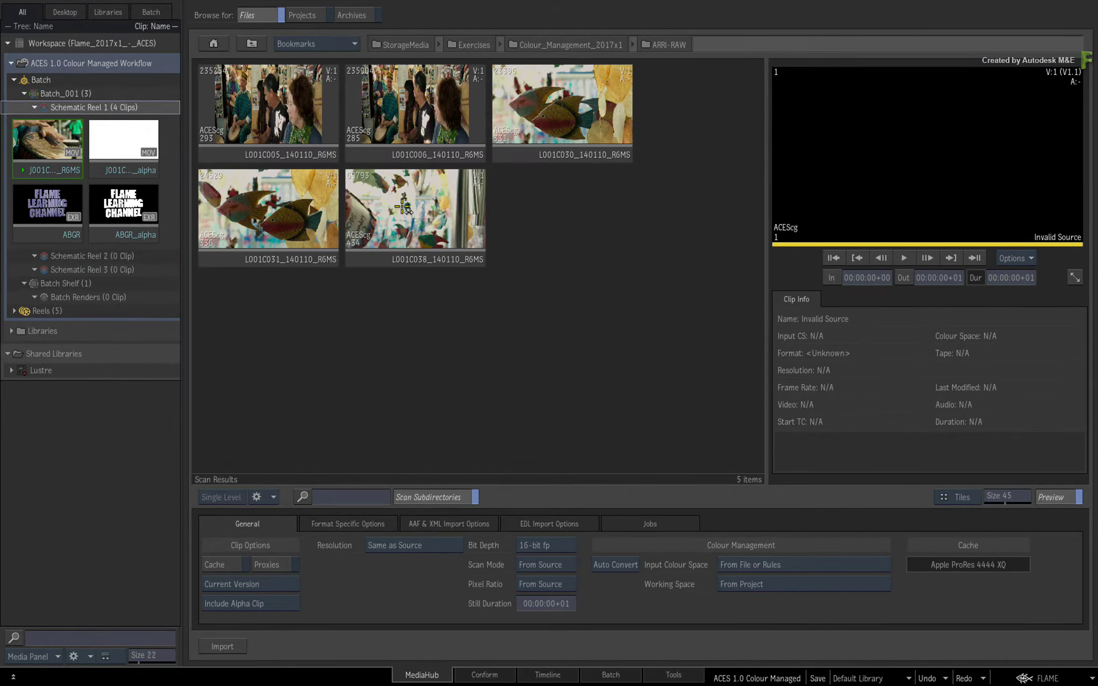
left_click(285, 207)
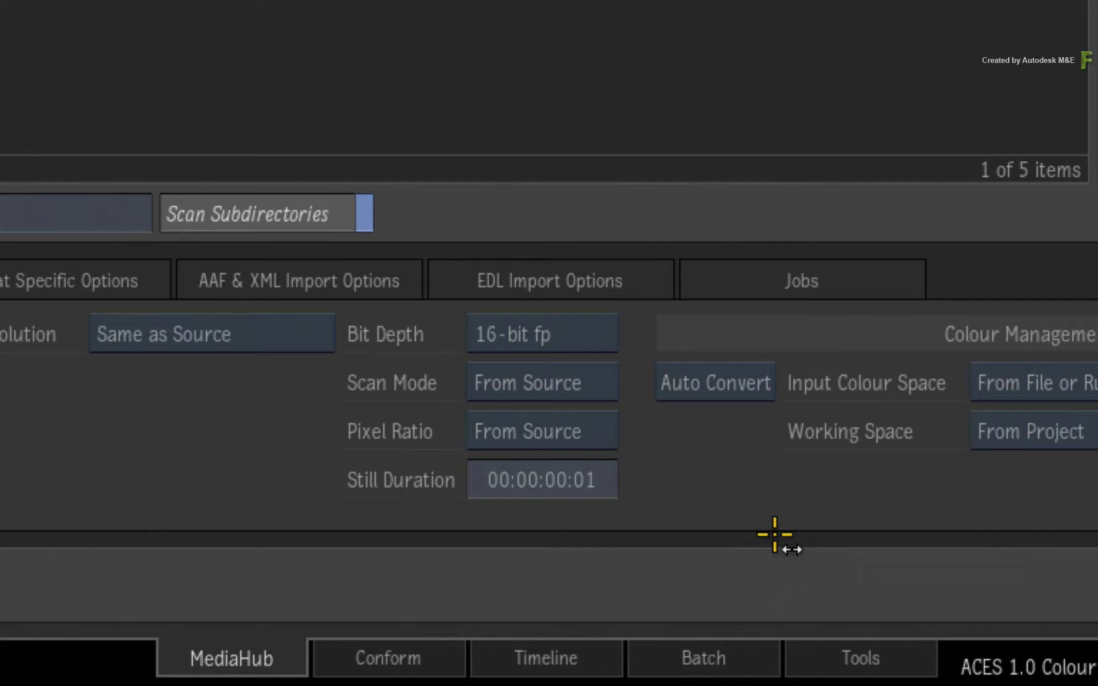
Step: Stack the drum, ABGR and ABGR_alpha nodes in one column in the Batch schematic
left_click(622, 675)
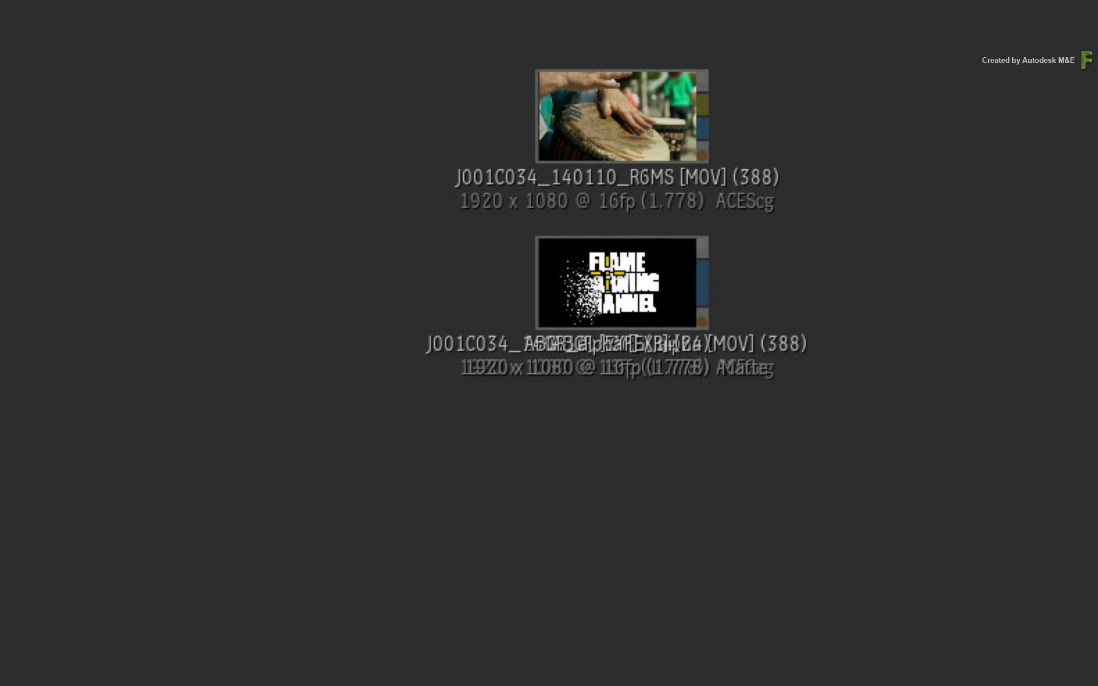
left_click_drag(613, 301, 711, 252)
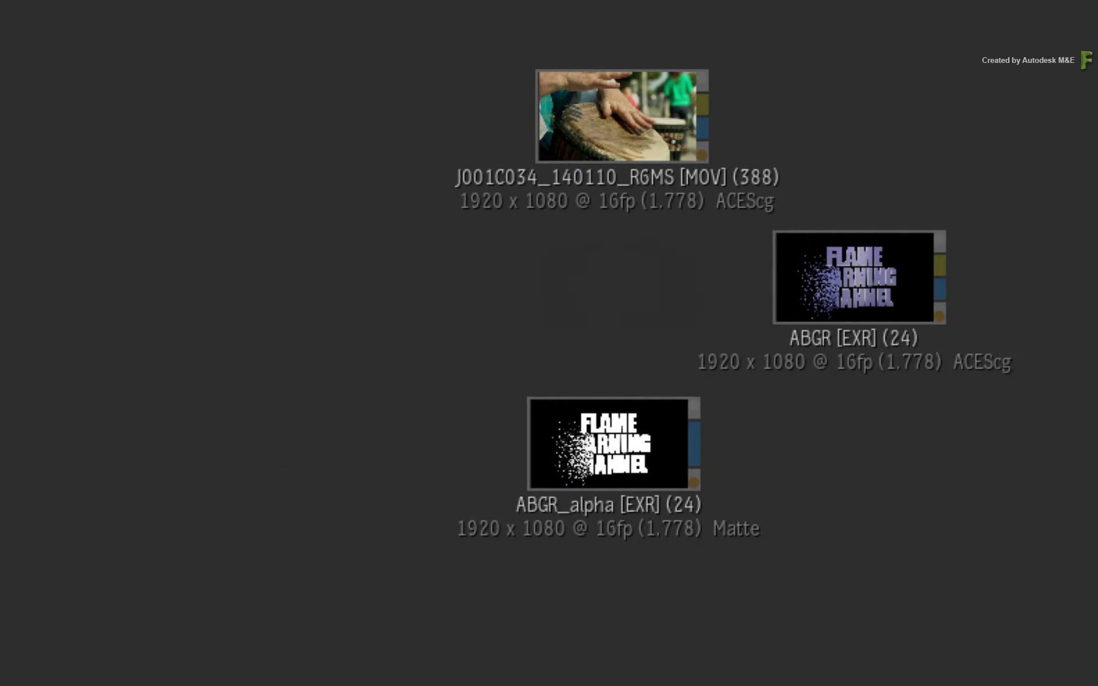
left_click_drag(850, 275, 614, 274)
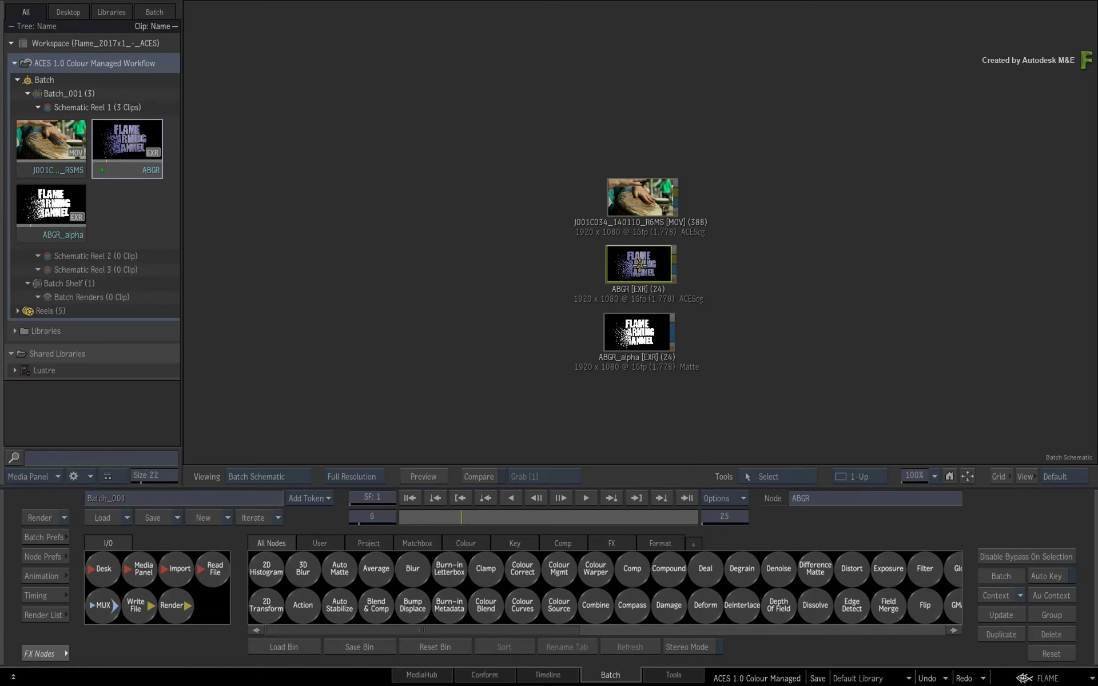
left_click_drag(182, 263, 2, 263)
left_click_drag(599, 269, 399, 184)
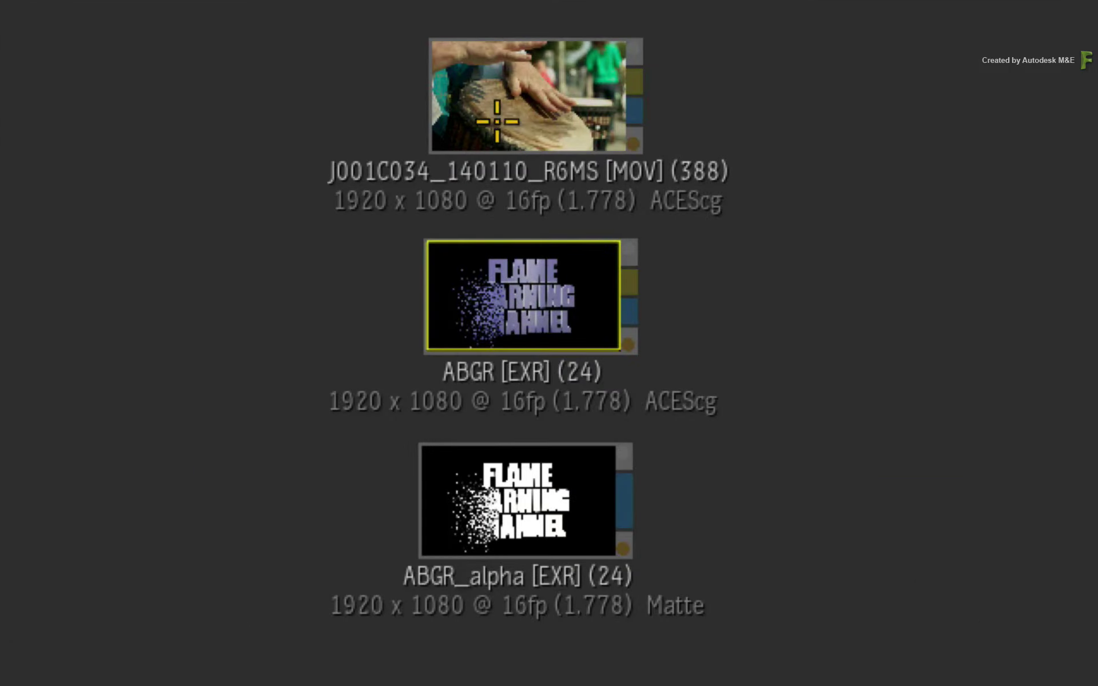
mouse_move(289, 154)
left_mouse_down()
mouse_move(300, 137)
mouse_move(303, 160)
left_mouse_up()
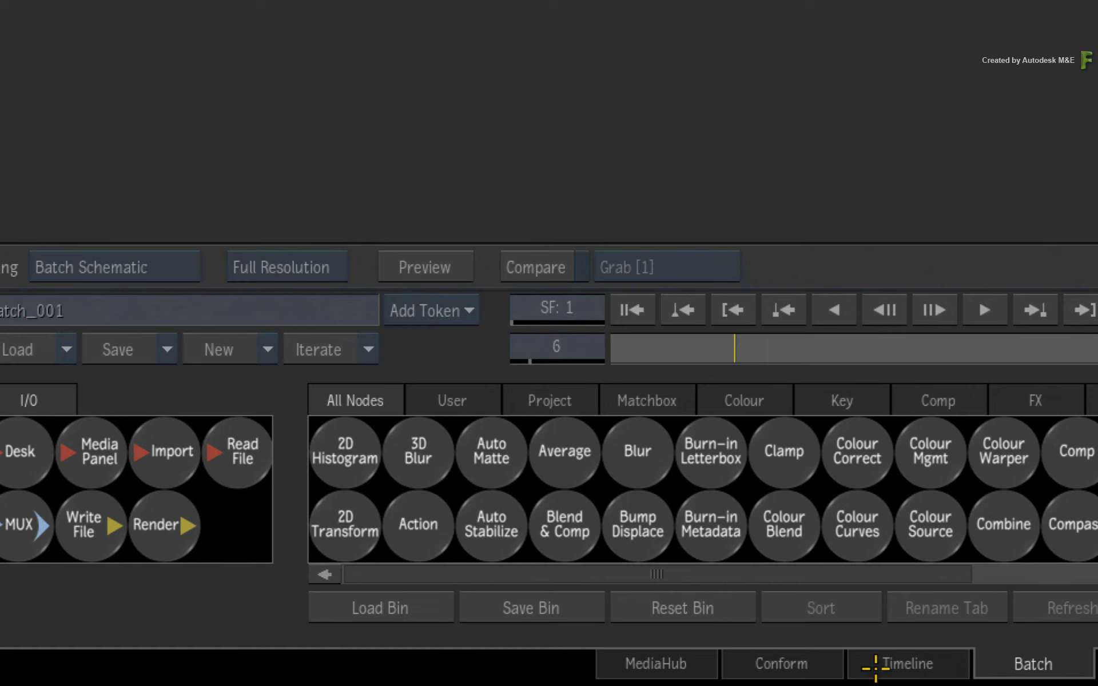
Step: Check the drum clip on the Timeline, then display its result in the Batch viewer
left_click(877, 661)
left_click(456, 360)
left_click(417, 207)
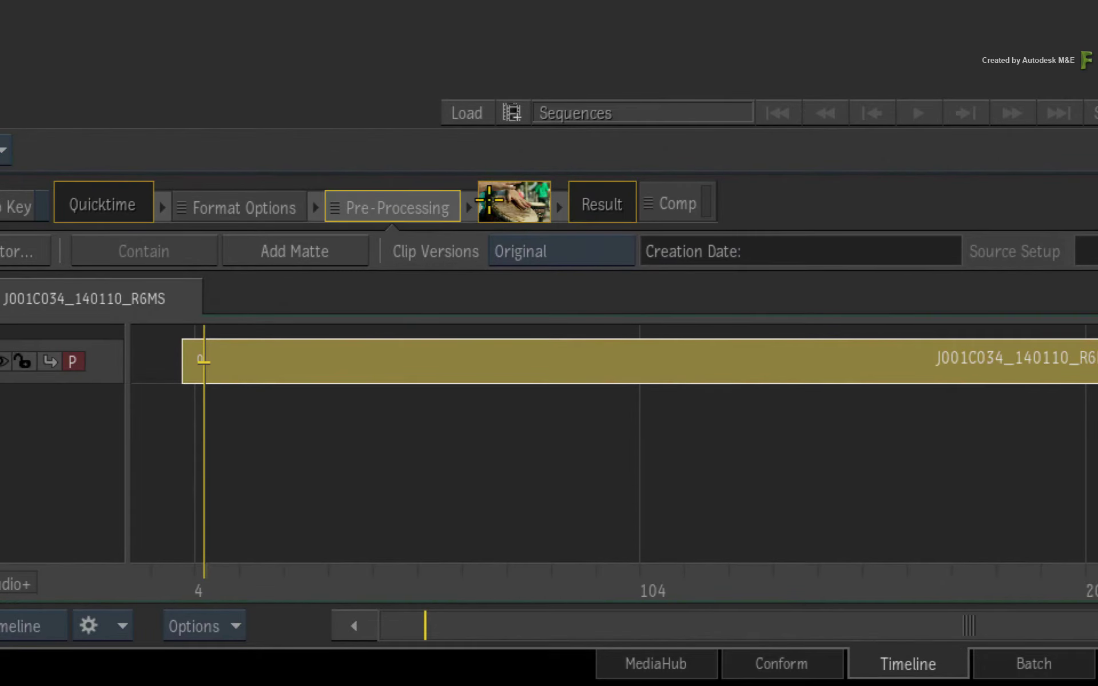
left_click(1067, 662)
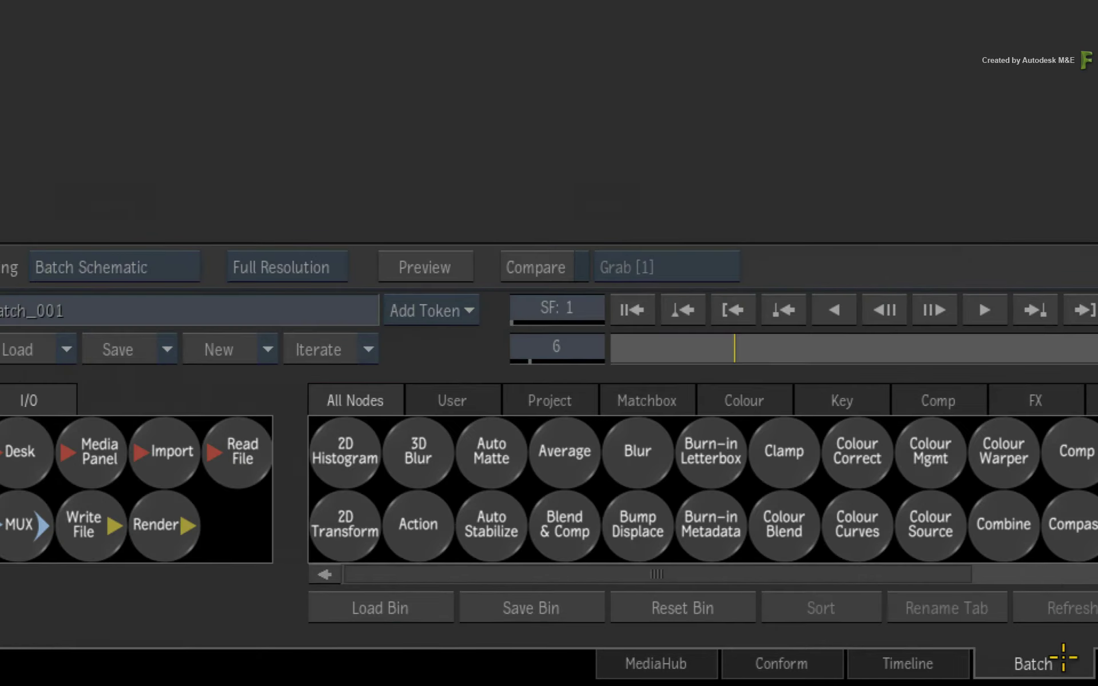
left_click(926, 440)
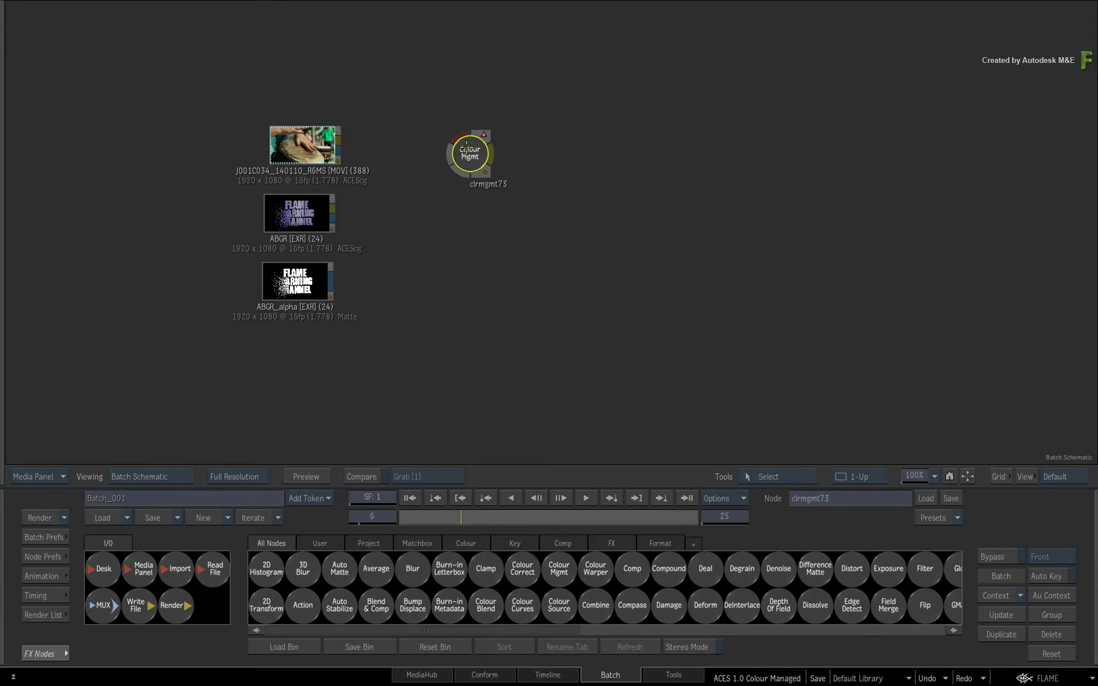
key("Escape")
double_click(319, 150)
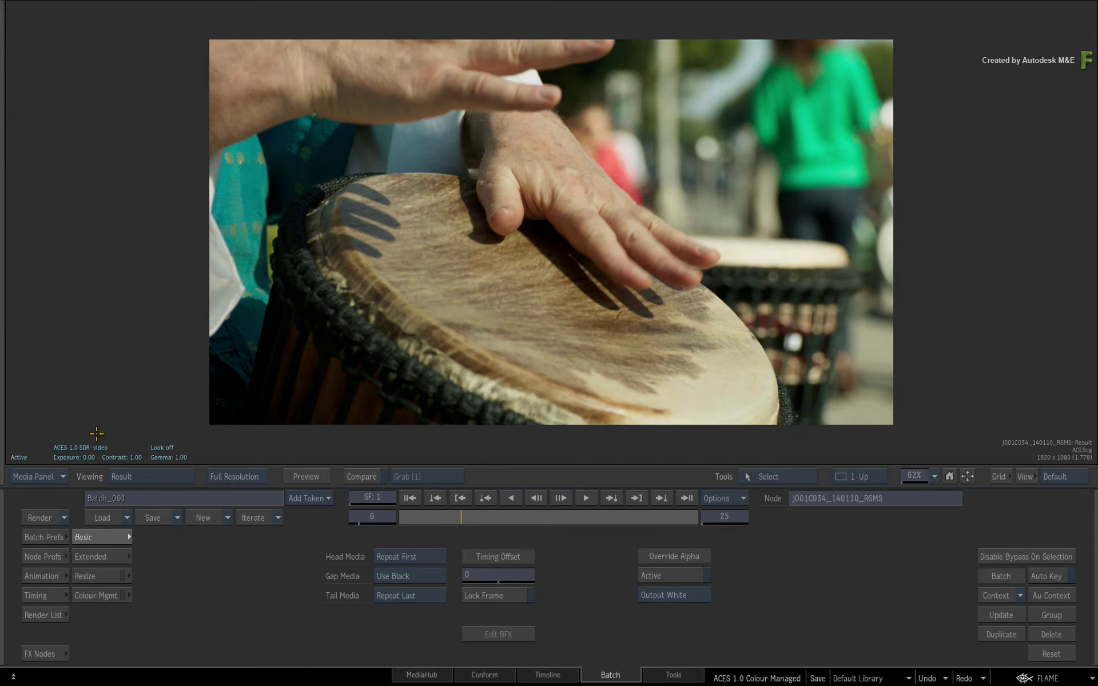
Step: View the ABGR title image, then the drum footage result, in the viewer
key("Tab")
left_click(303, 212)
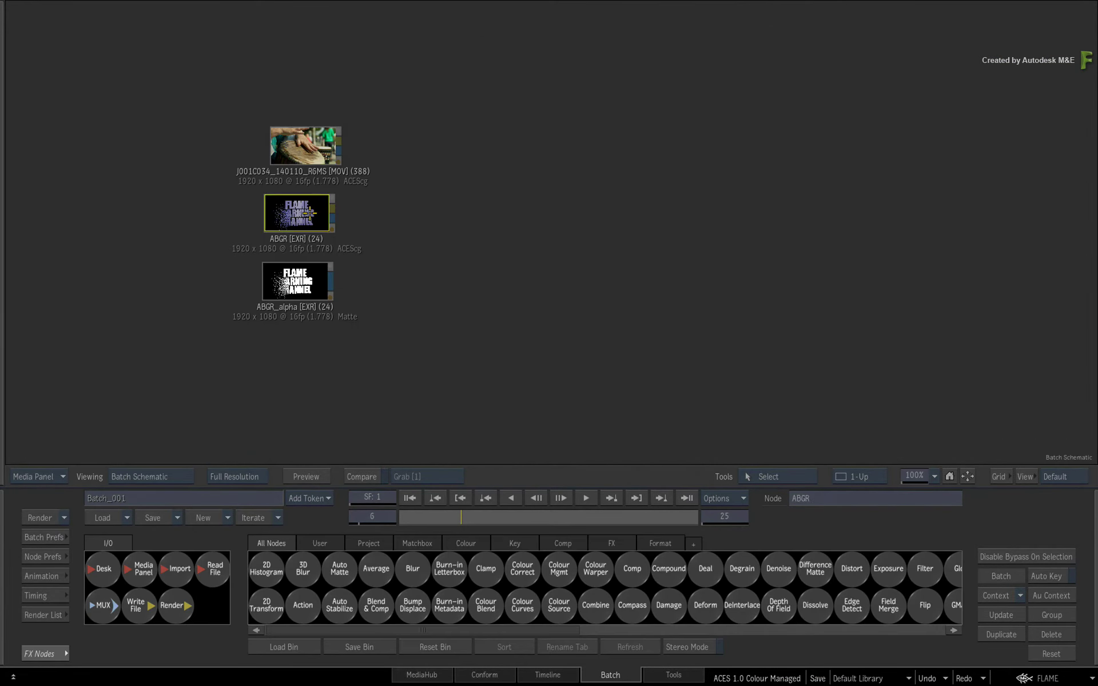
key("Tab")
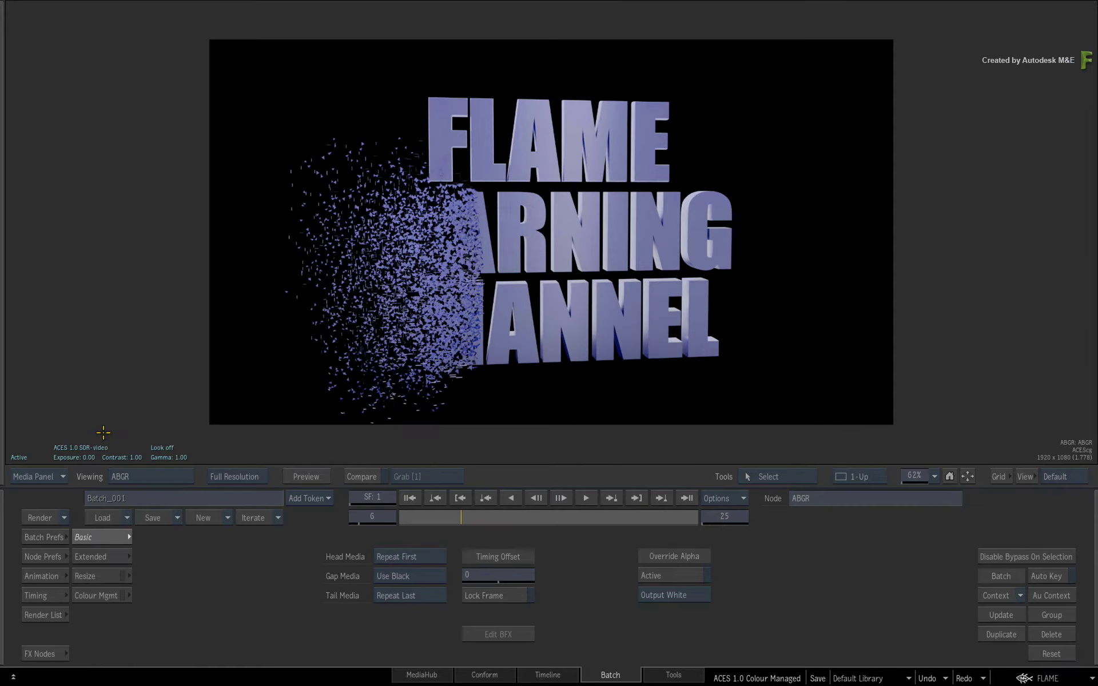
key("Tab")
left_click(306, 134)
key("Tab")
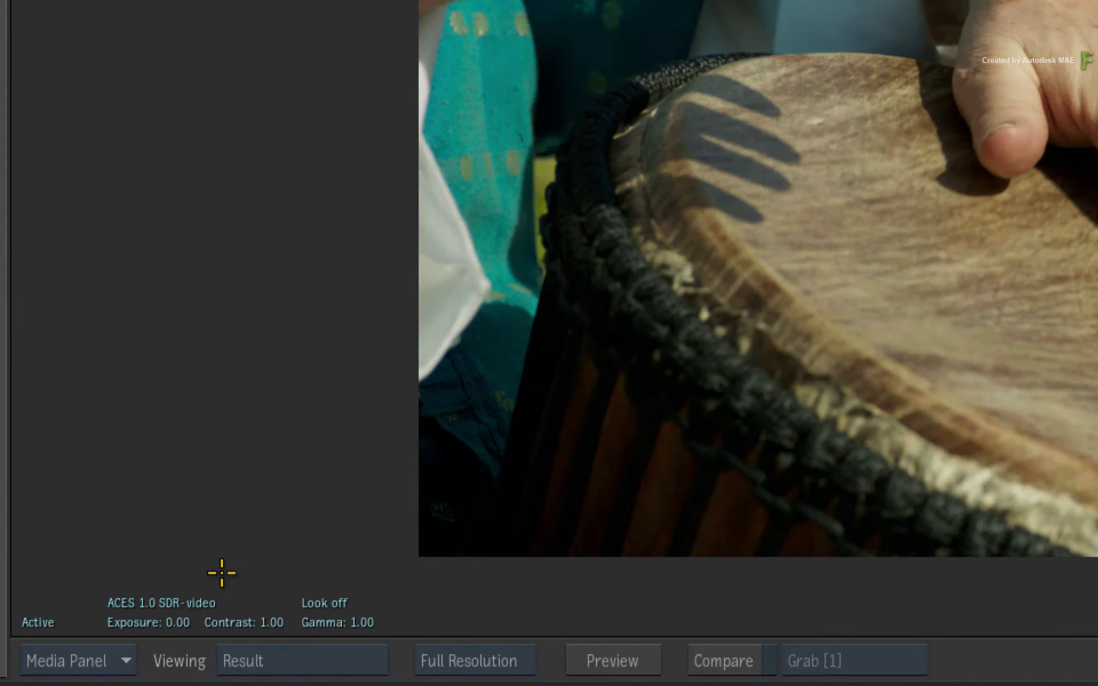
Step: Compare the drum footage under D60 sim and the Linear gamma-corrected and low-contrast transforms
left_click(203, 603)
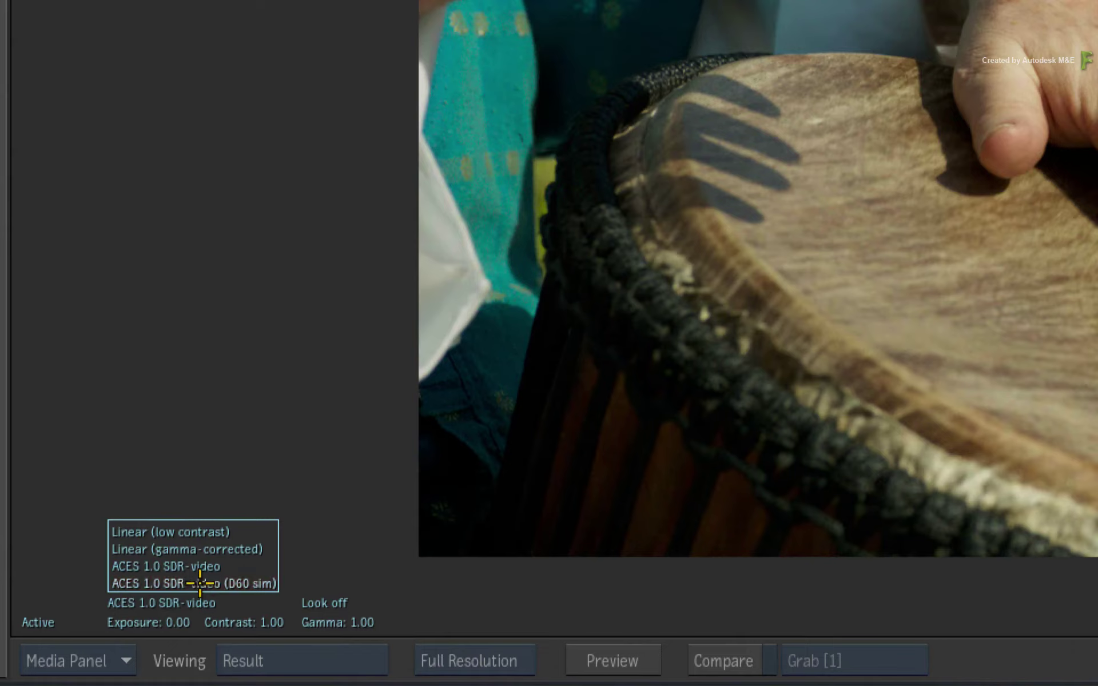
left_click(204, 582)
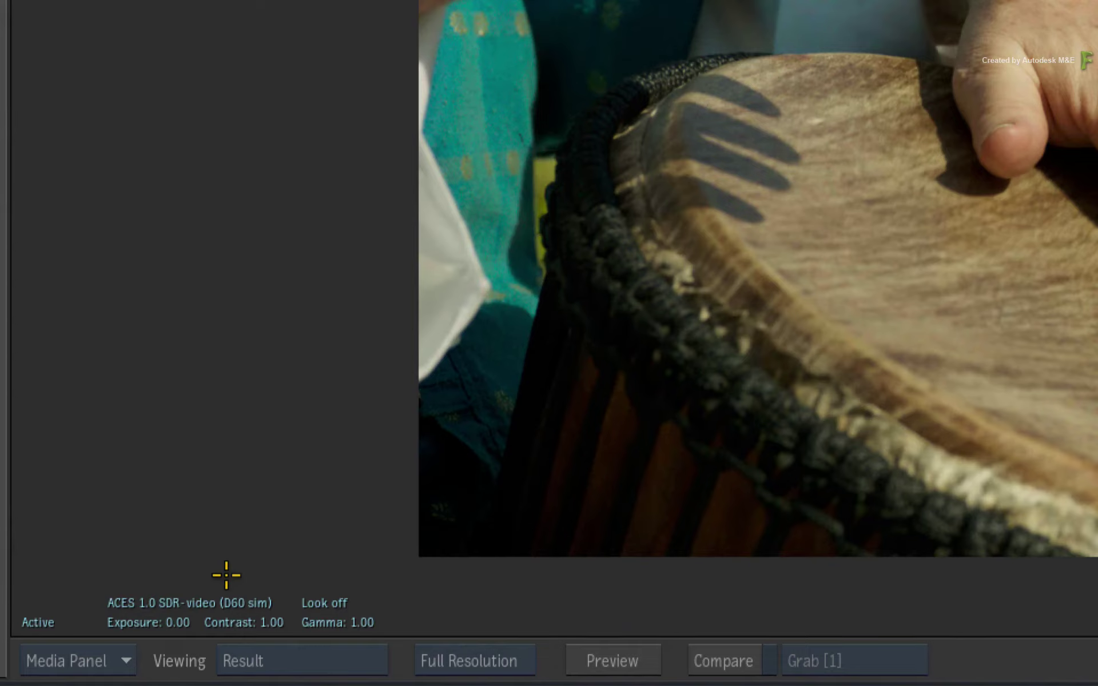
left_click(212, 603)
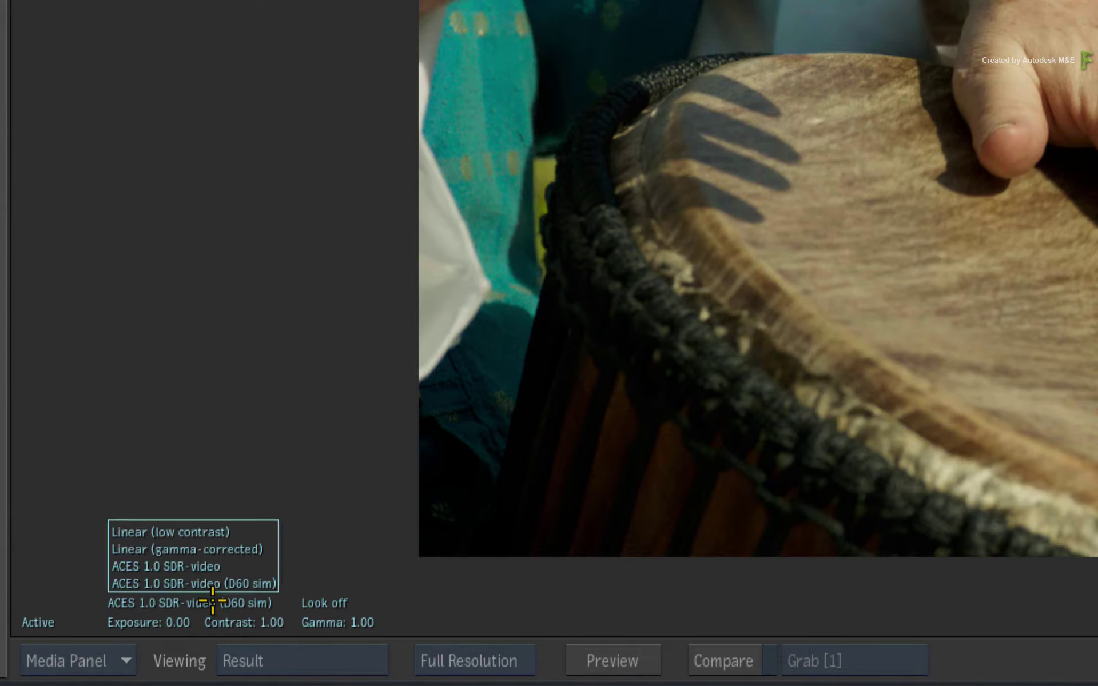
left_click(228, 549)
left_click(211, 532)
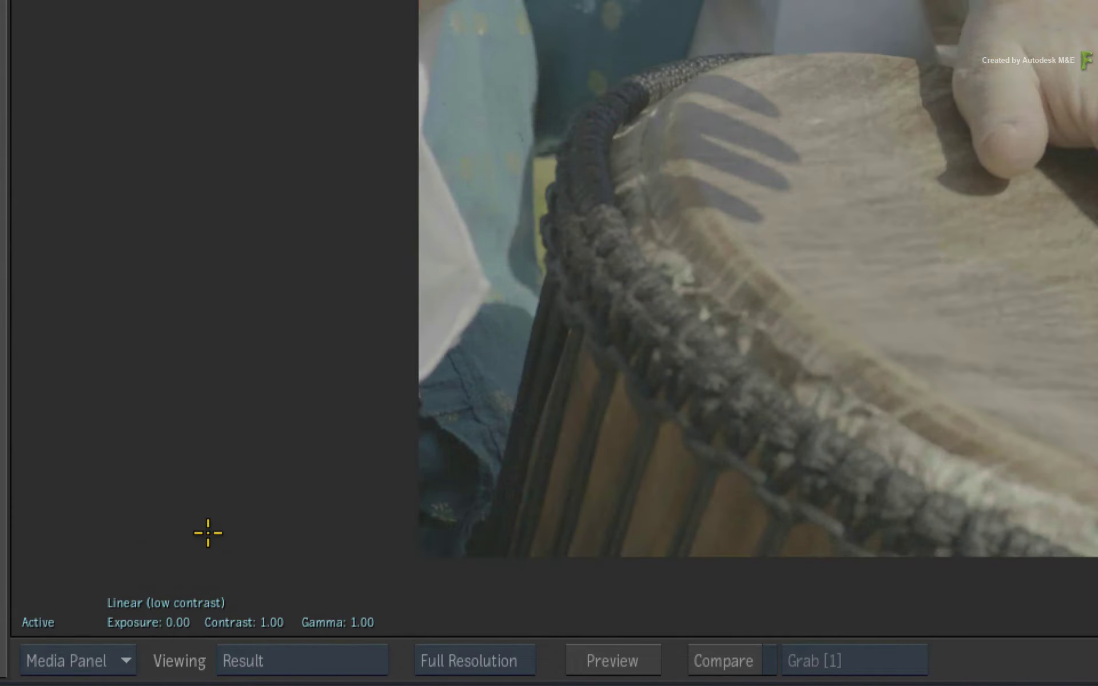
left_click(206, 603)
left_click(203, 549)
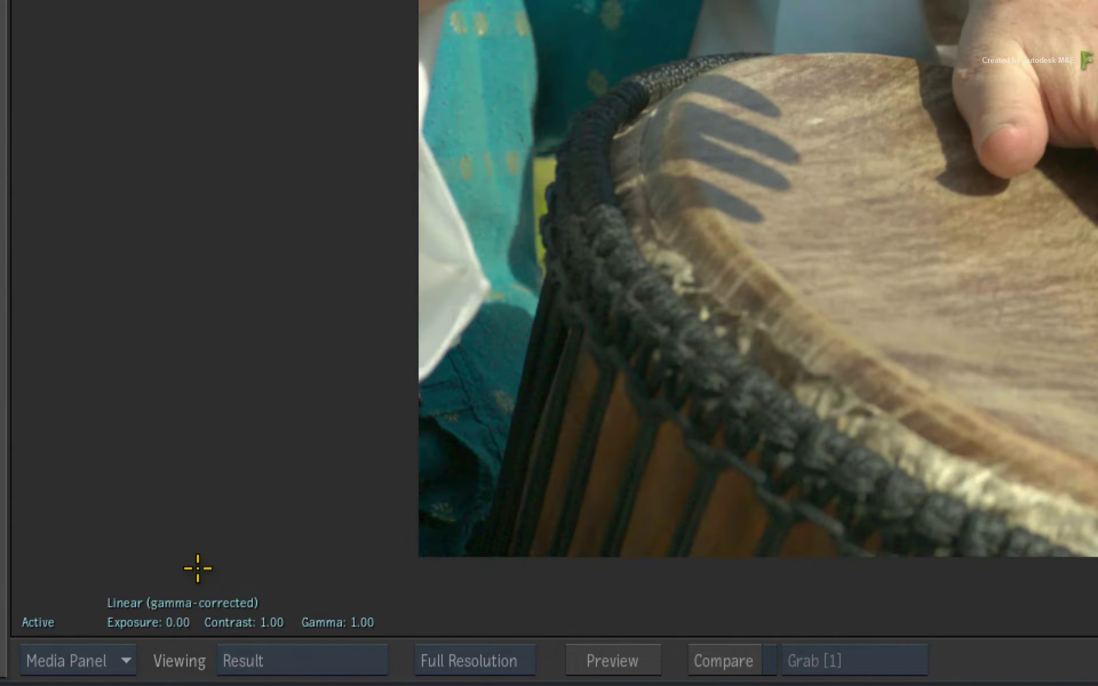
left_click(200, 603)
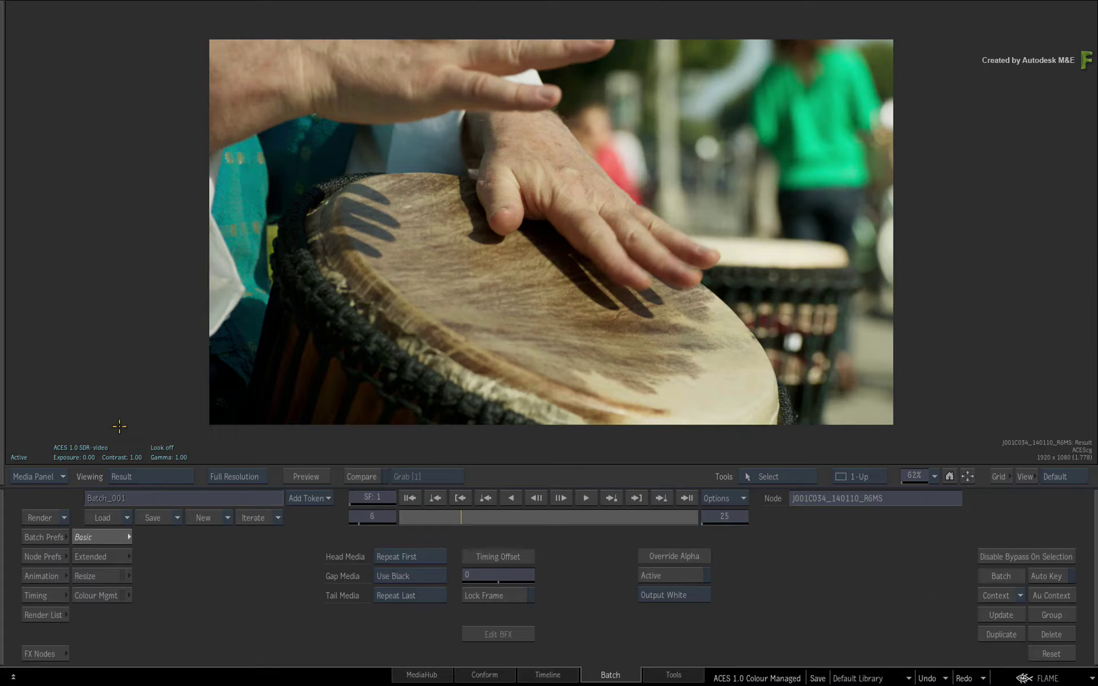
Step: View the ABGR_alpha matte image, then return to the node schematic
key("Tab")
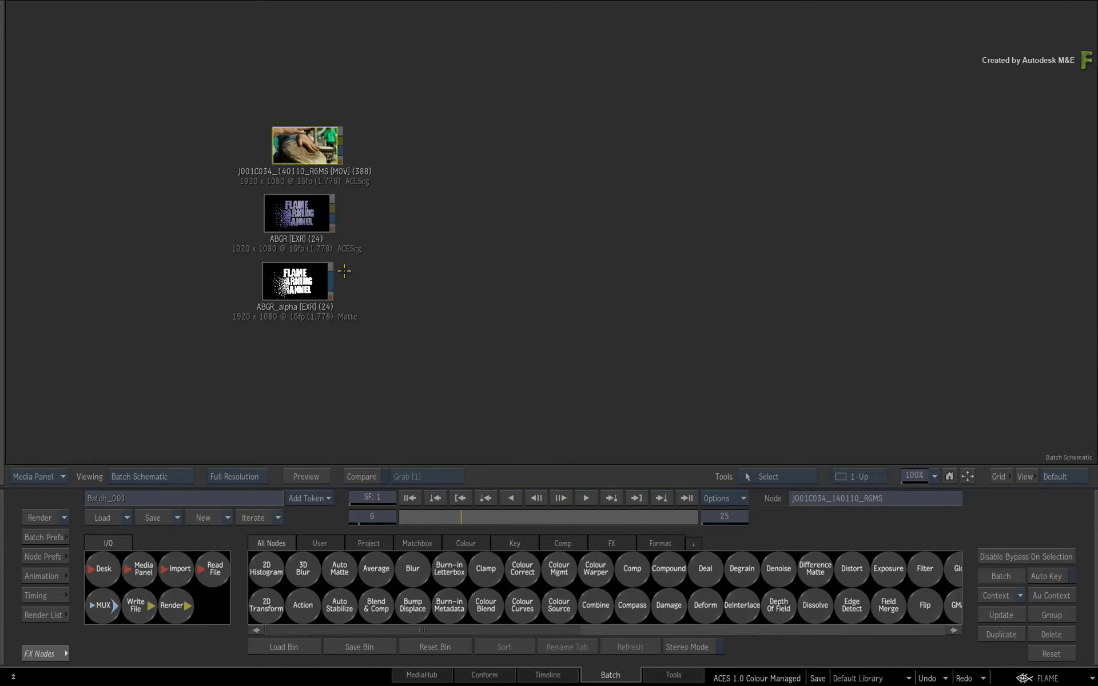
left_click(320, 275)
key("Tab")
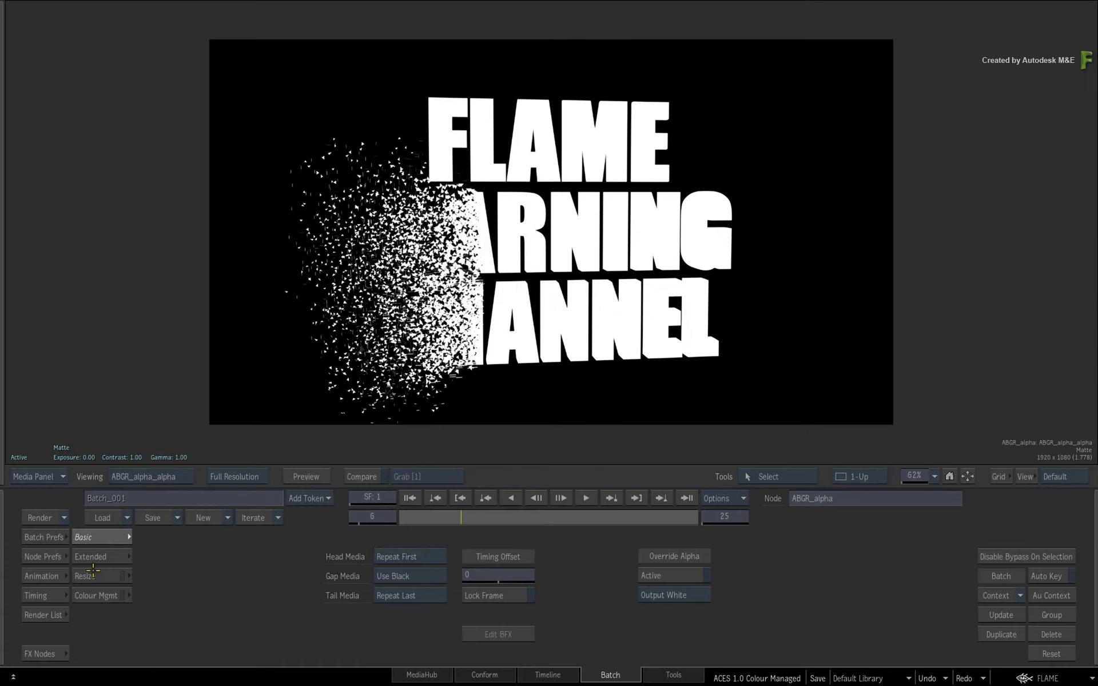
key("Tab")
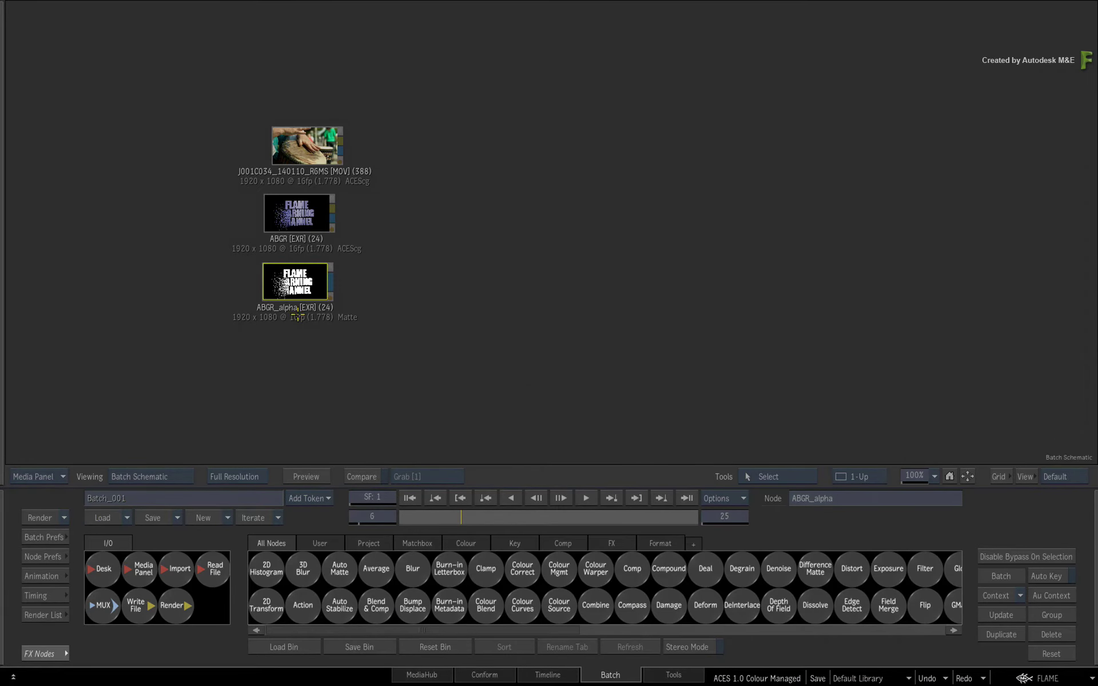
Step: Nudge the ABGR node and add an RGB keyer fed by the drum clip
left_click_drag(309, 207, 317, 204)
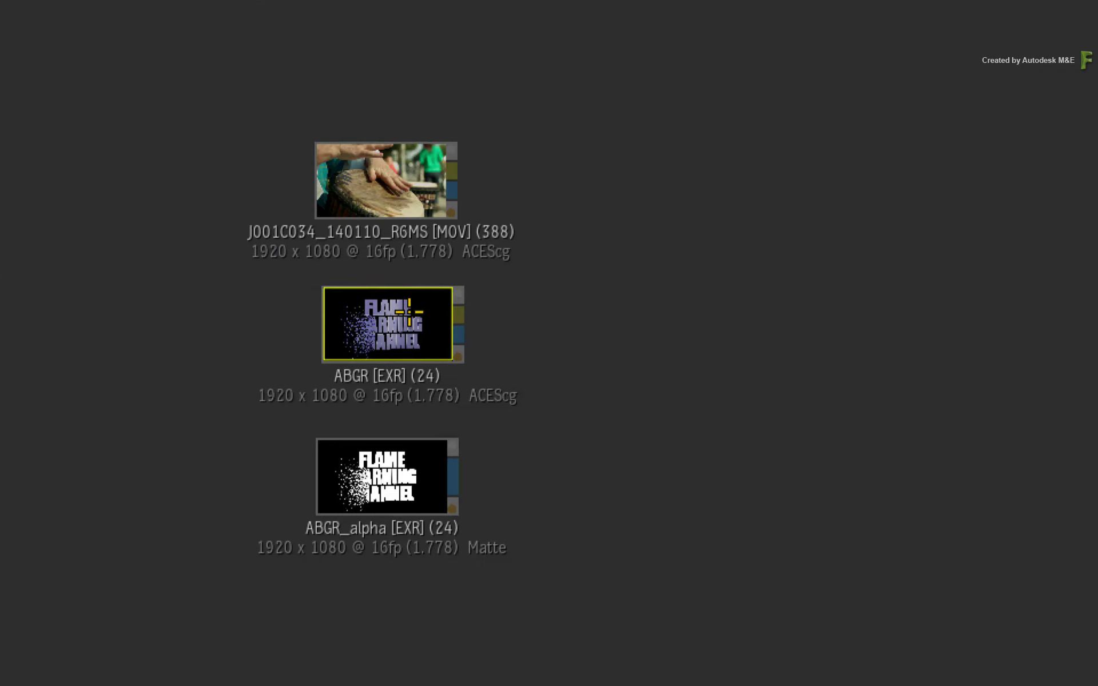
left_click_drag(409, 312, 411, 312)
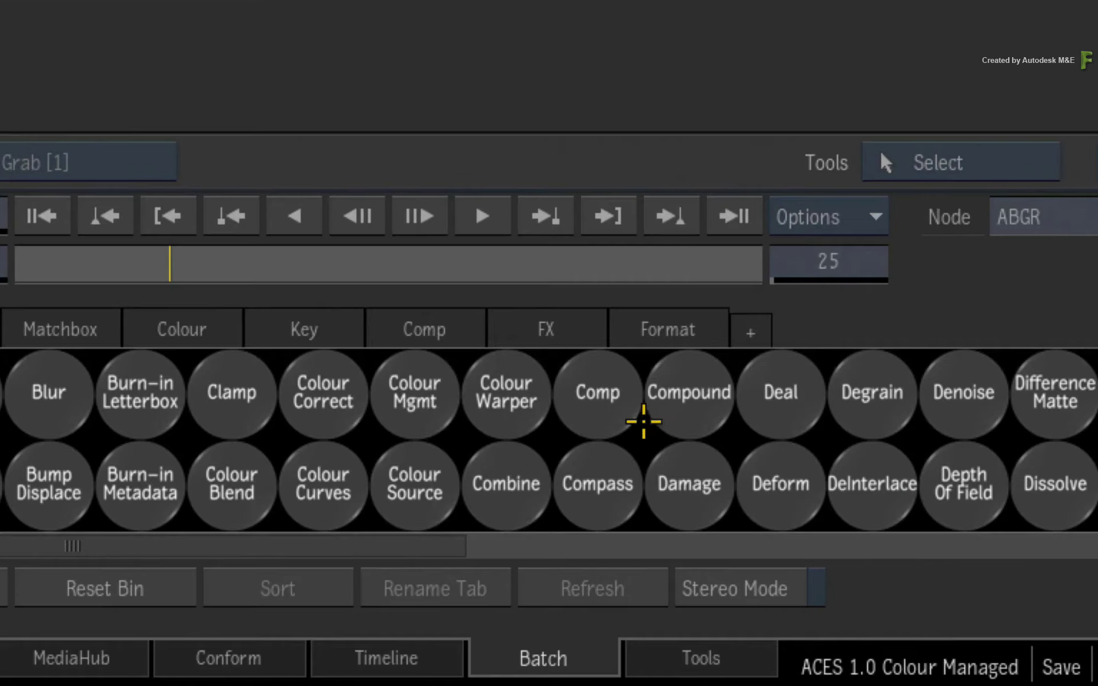
type("k")
left_click_drag(710, 490, 444, 211)
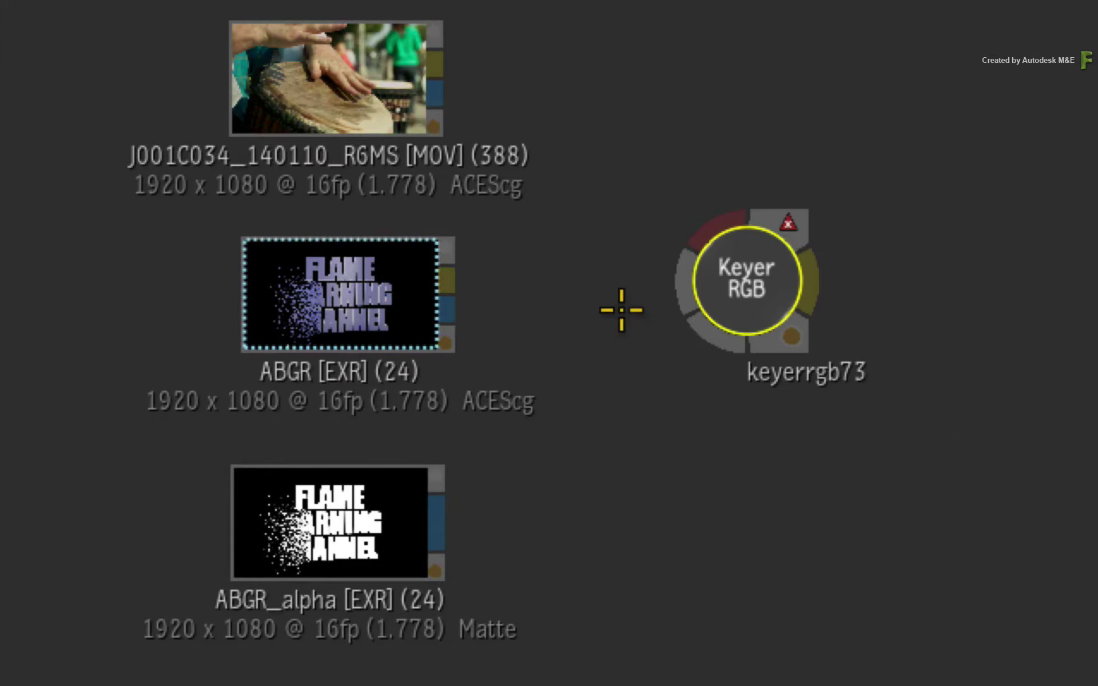
left_click_drag(752, 289, 734, 197)
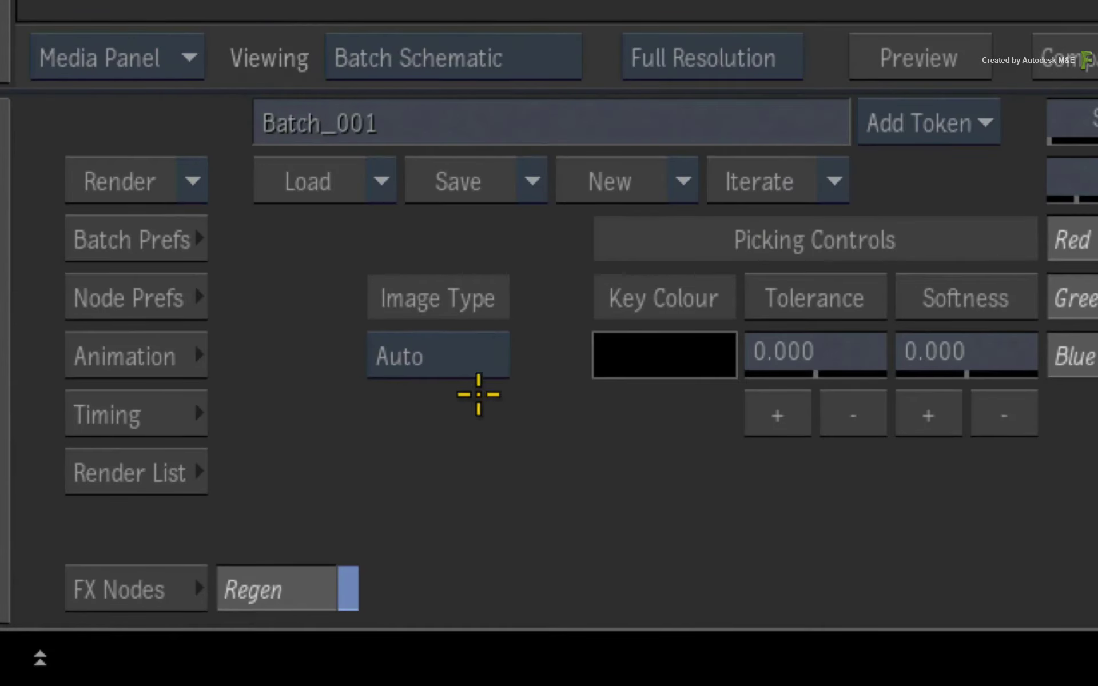
Step: Leave the keyer's image type on Auto, then delete the keyer and jump the bin to A
left_click(473, 357)
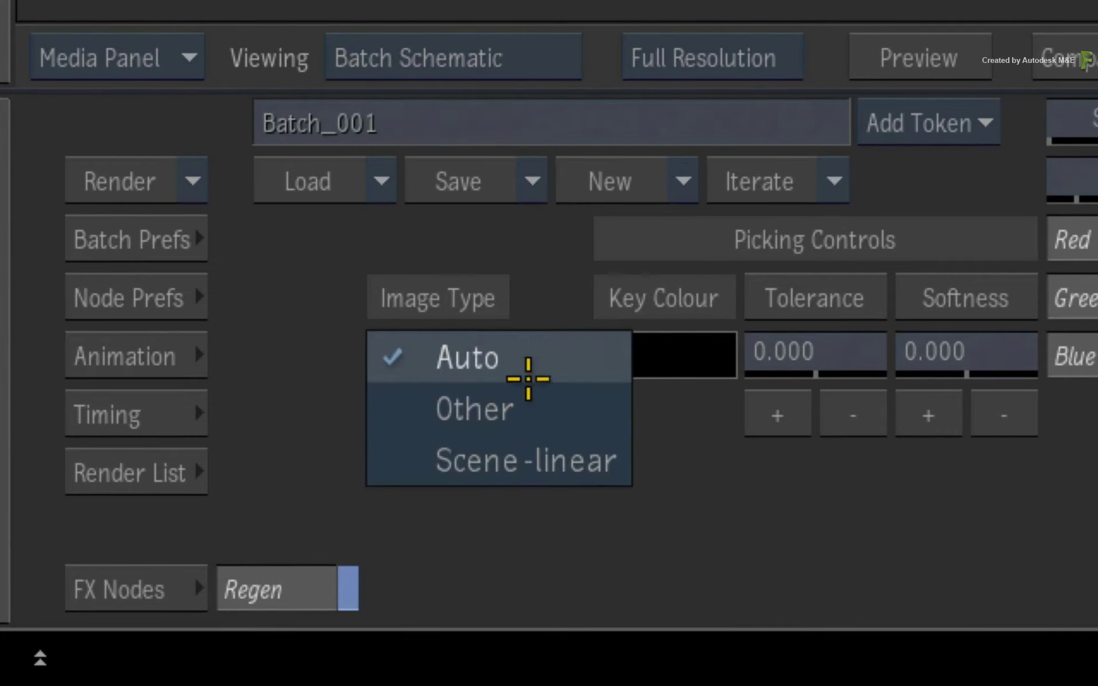
left_click(534, 358)
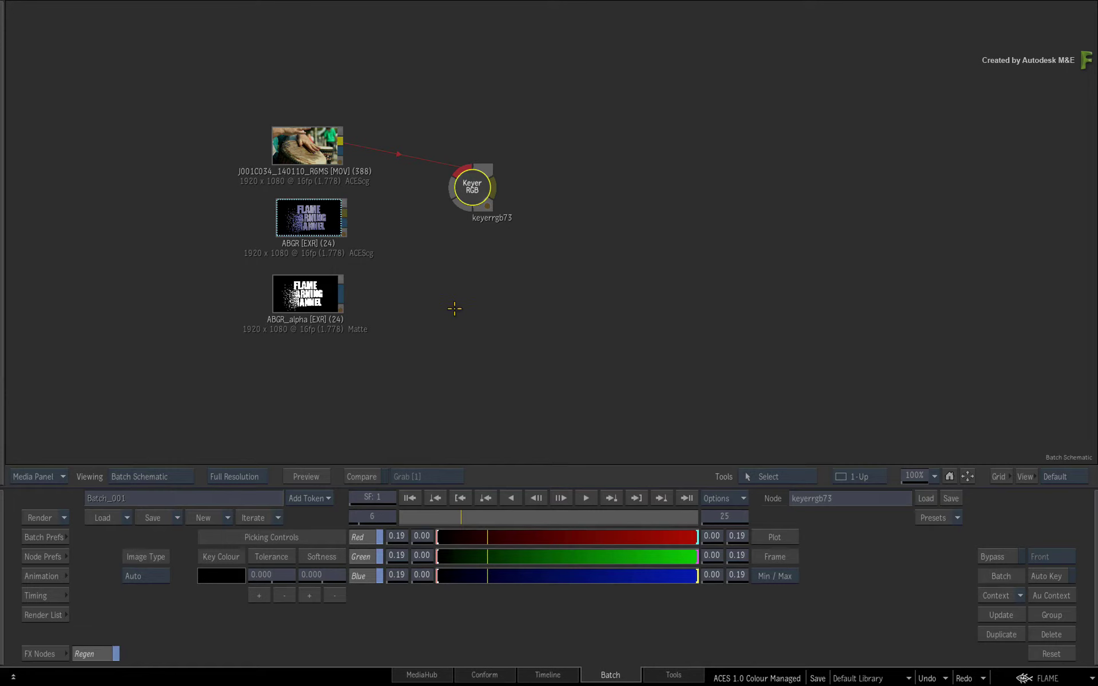
left_click(41, 653)
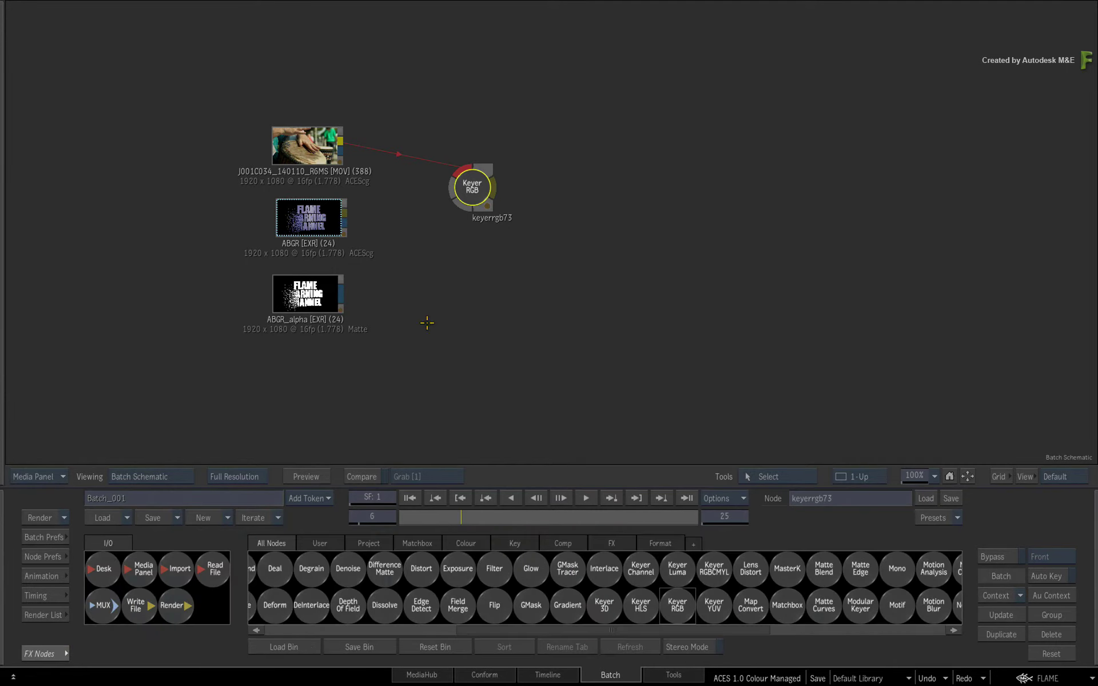
left_click_drag(472, 186, 571, 486)
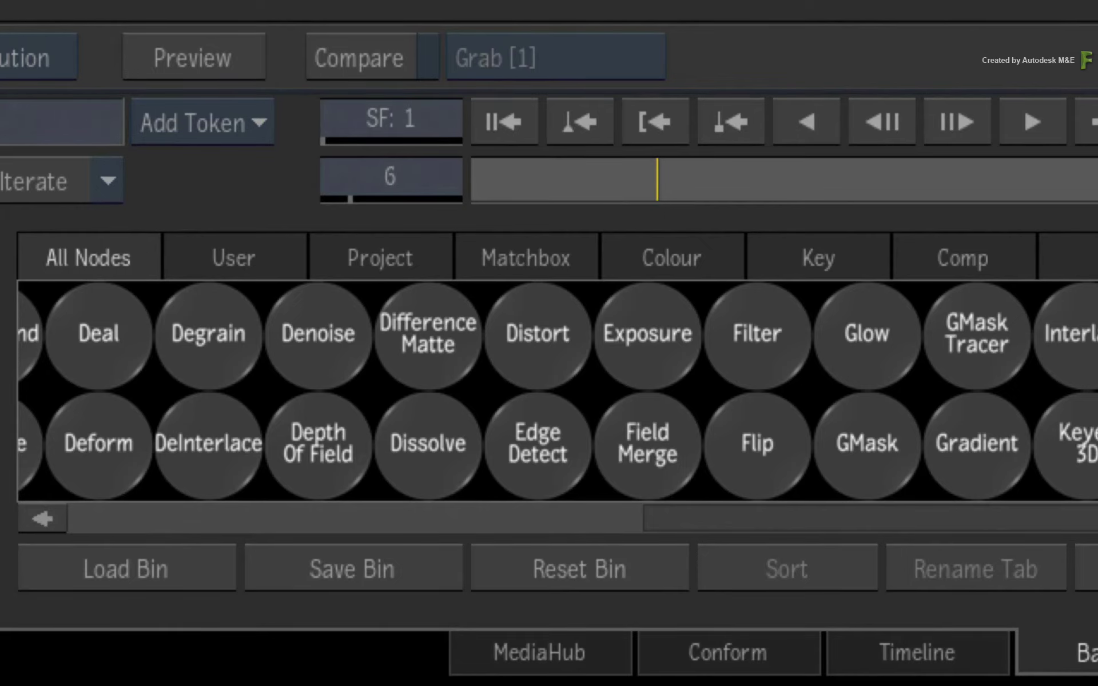
key("a")
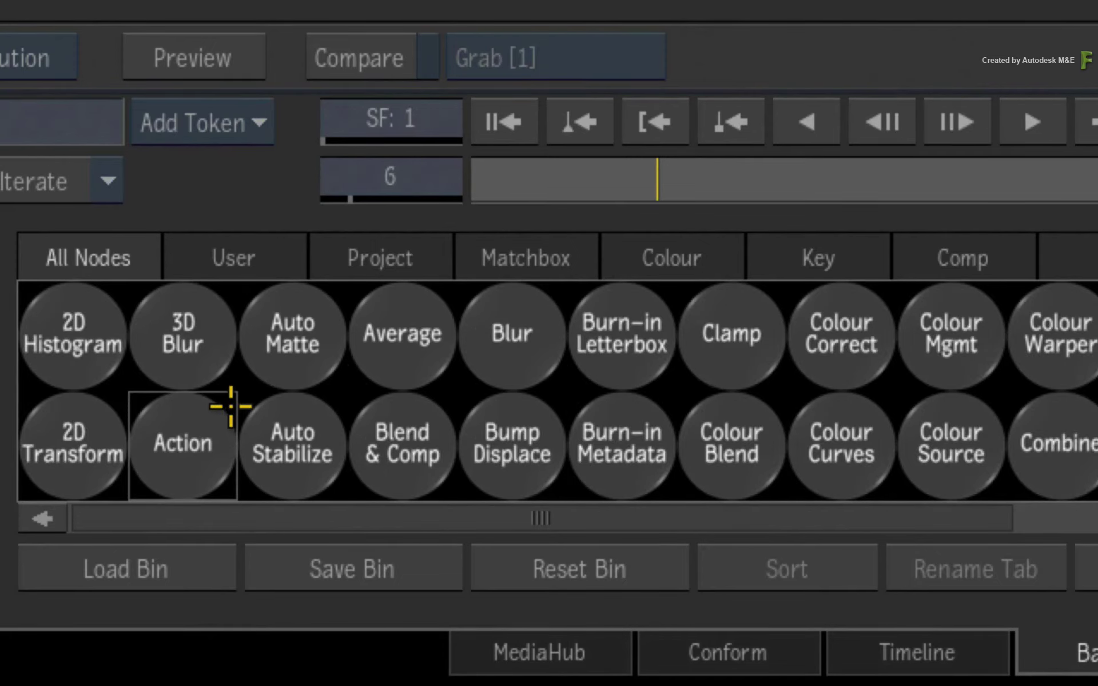
Step: Place the saved ACEScg Action setup, linking the drum clip to media1 and ABGR/ABGR_alpha to media2
left_click(375, 243)
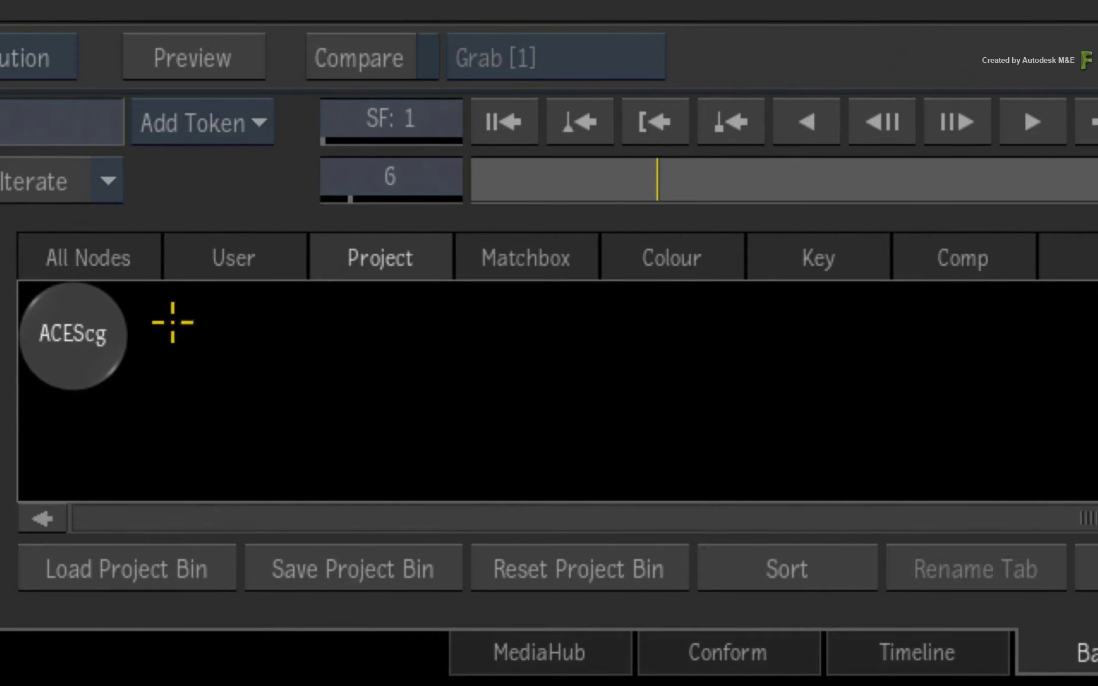
left_click_drag(72, 335, 794, 277)
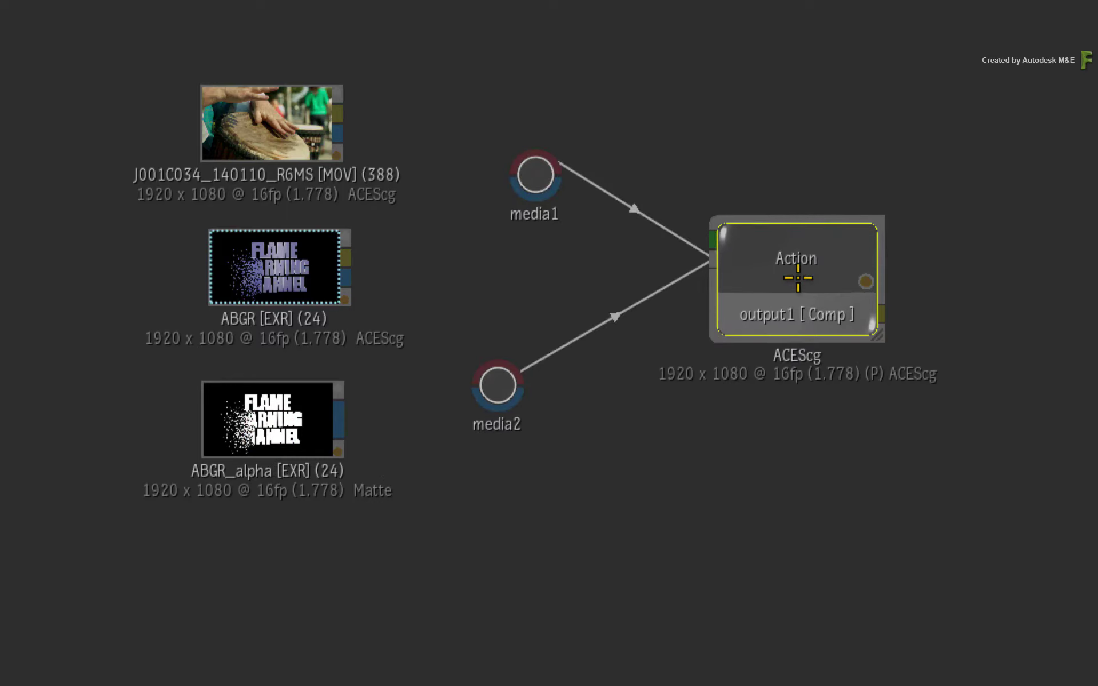
left_click_drag(470, 155, 501, 148)
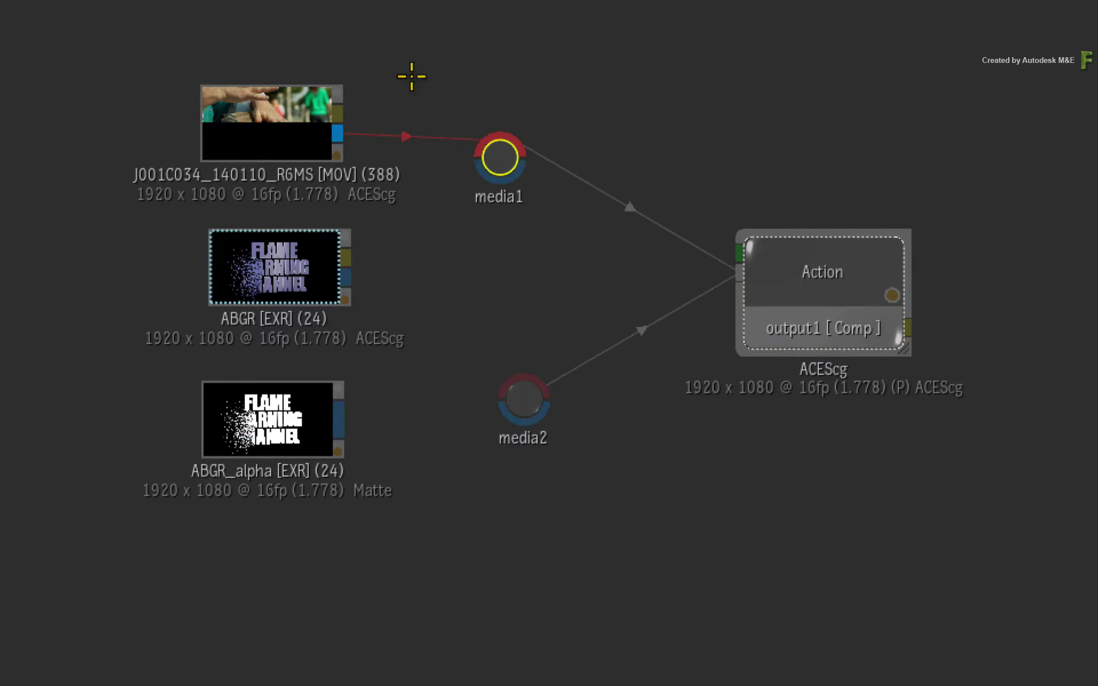
left_click(525, 397)
left_click_drag(525, 397, 477, 365)
mouse_move(503, 166)
left_mouse_down()
mouse_move(383, 136)
mouse_move(521, 174)
mouse_move(507, 156)
left_mouse_up()
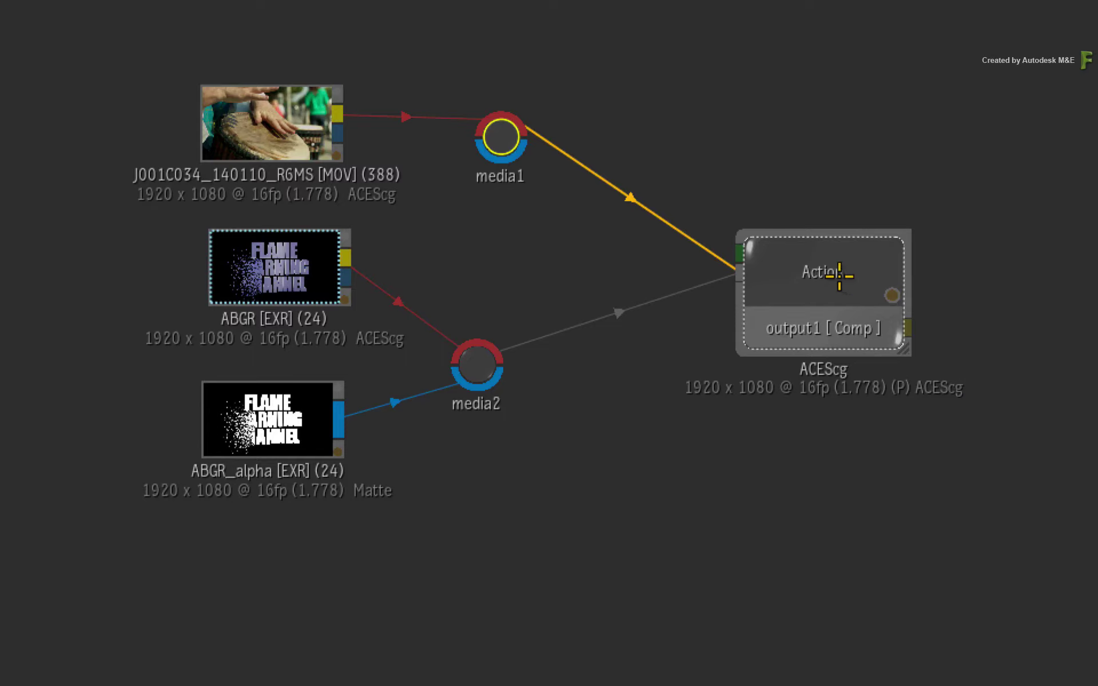
left_click_drag(841, 272, 873, 257)
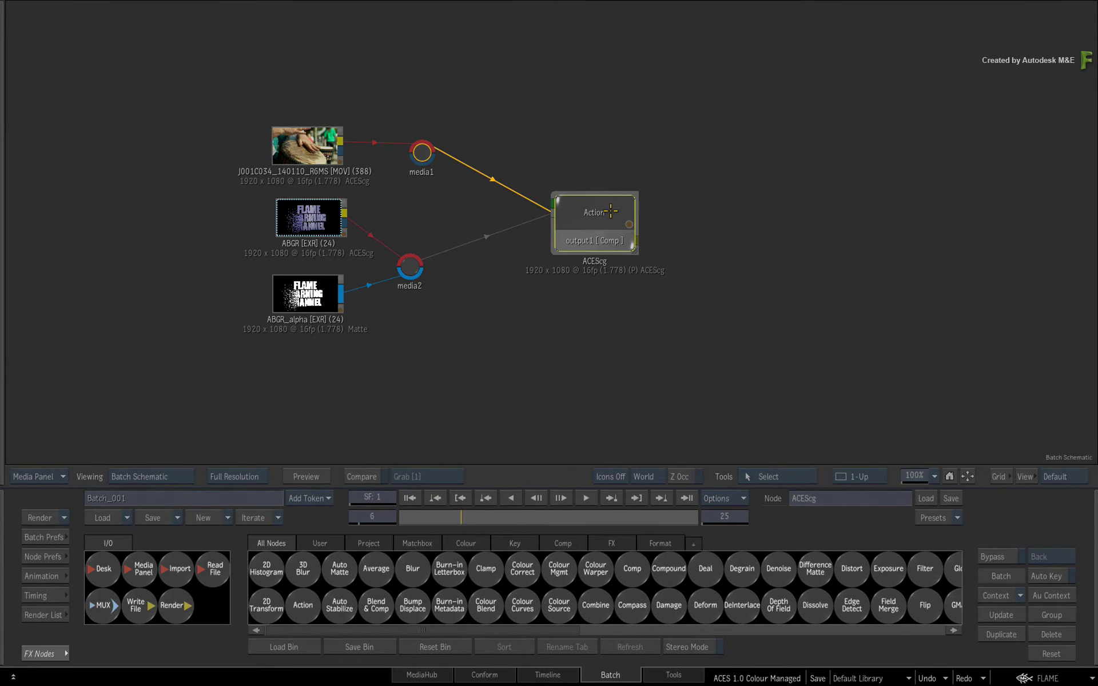
Step: In Action's preferences, keep ACEScg and switch colour management from User Defined to Same As Back
left_click(611, 212)
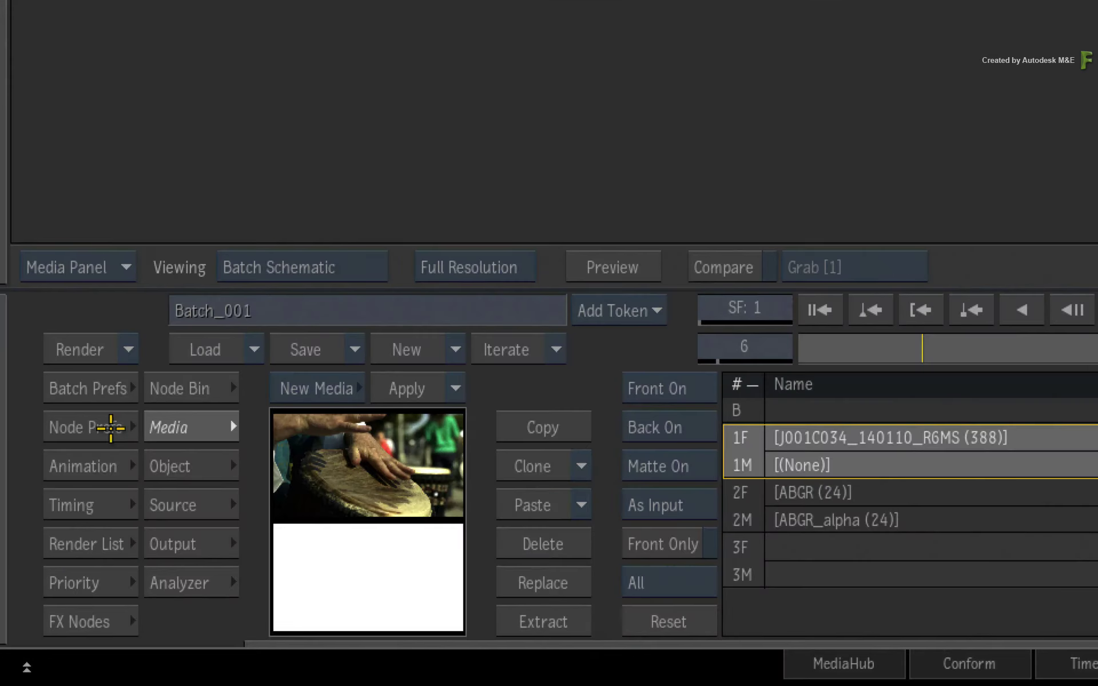
left_click(50, 556)
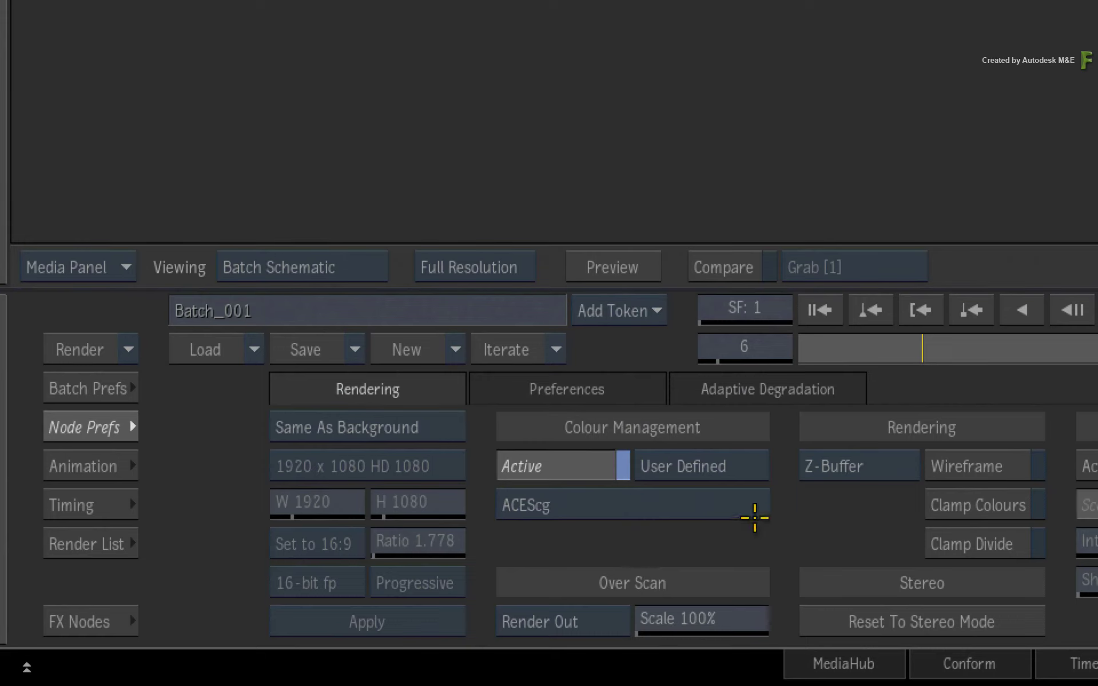
left_click(743, 504)
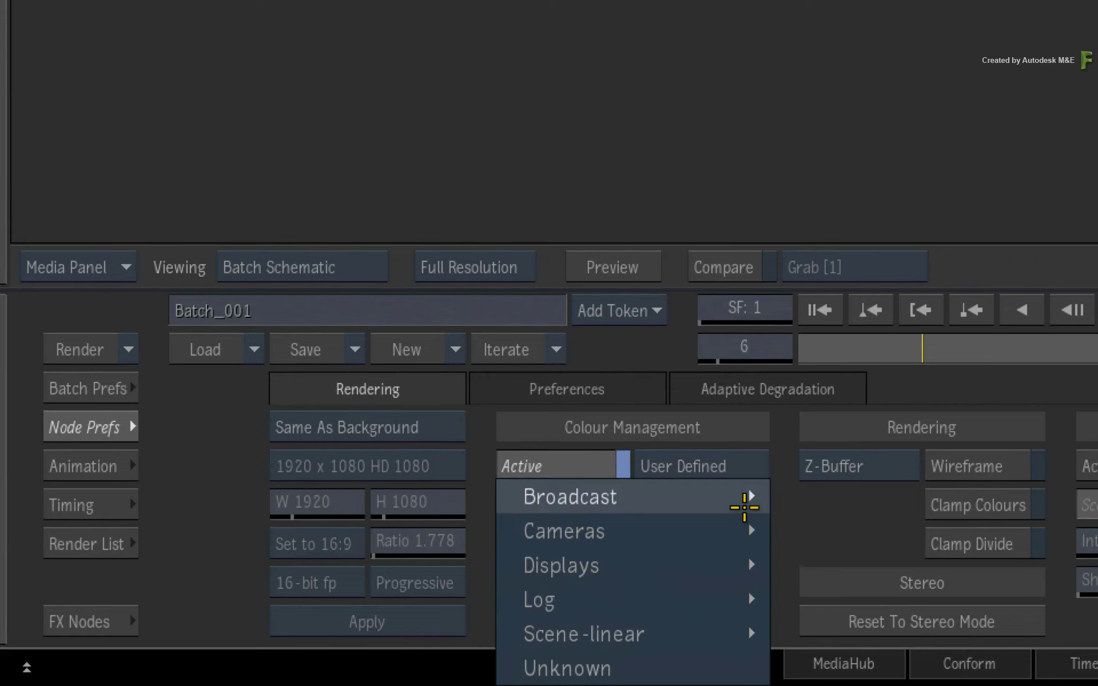
mouse_move(712, 631)
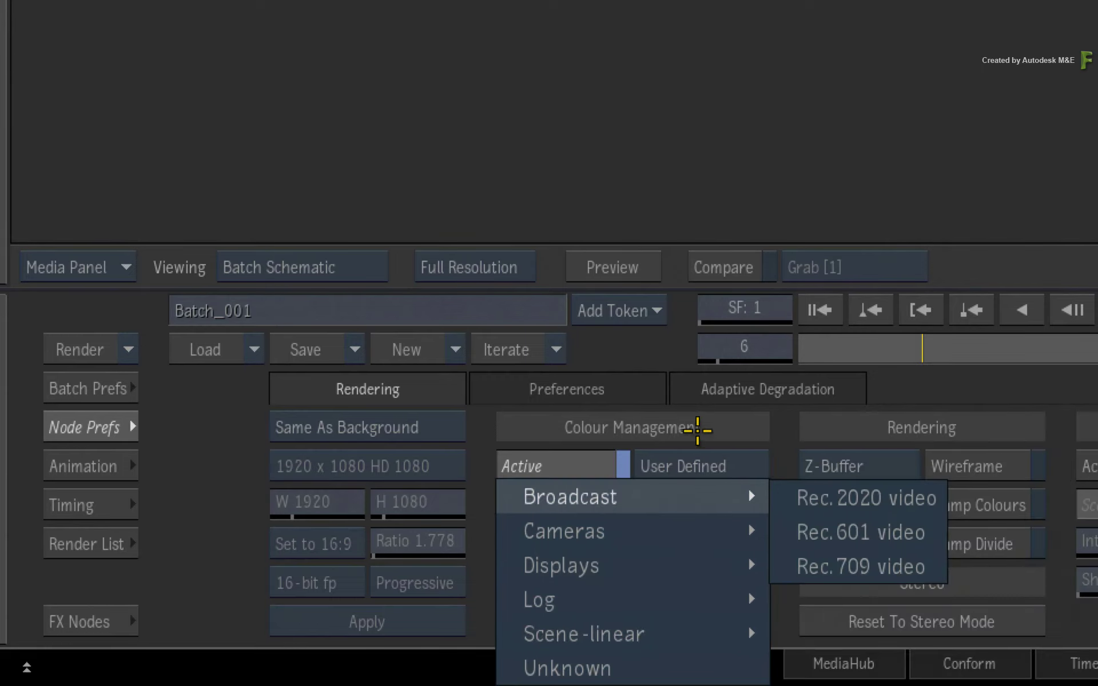
left_click(701, 434)
left_click(749, 467)
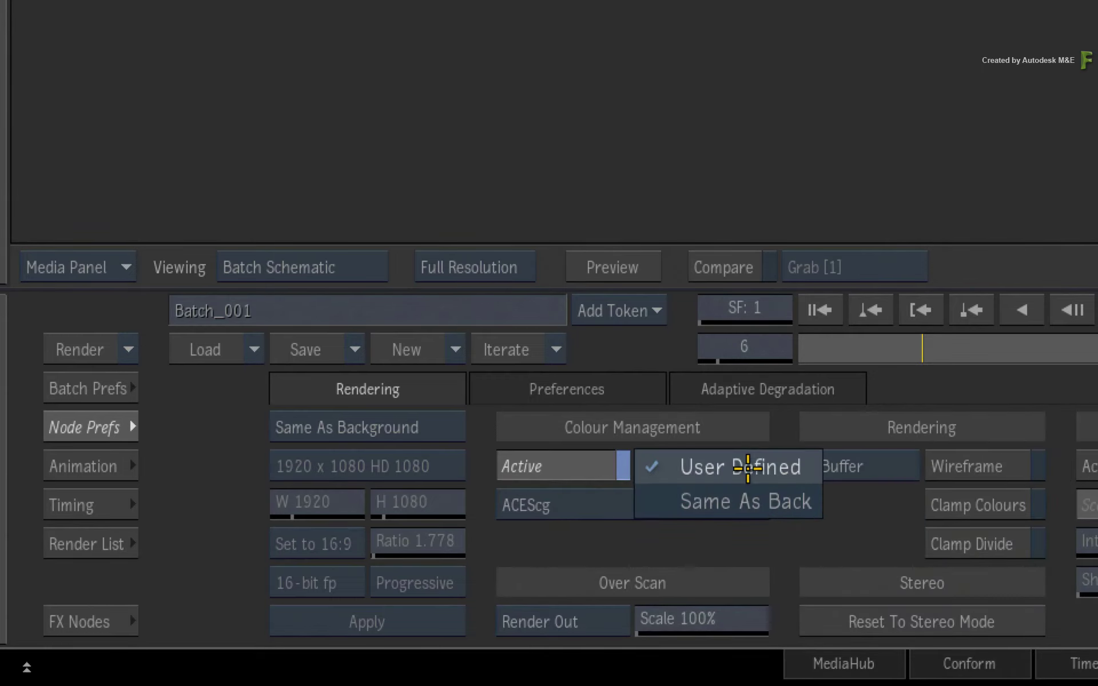
left_click(747, 500)
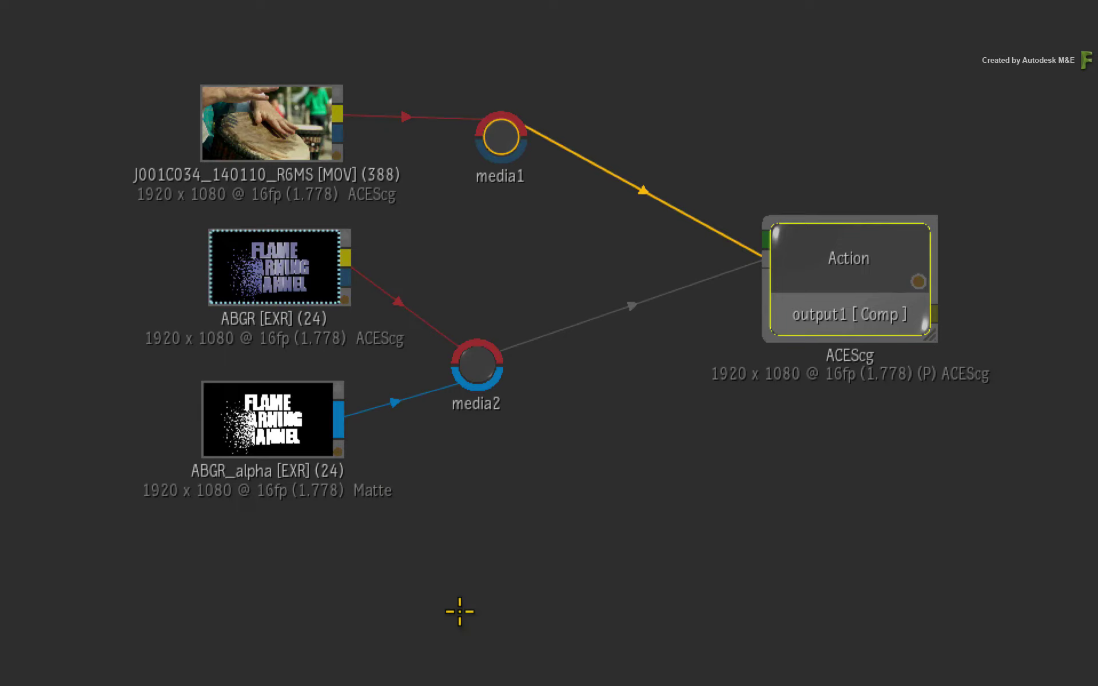
left_click_drag(337, 113, 767, 243)
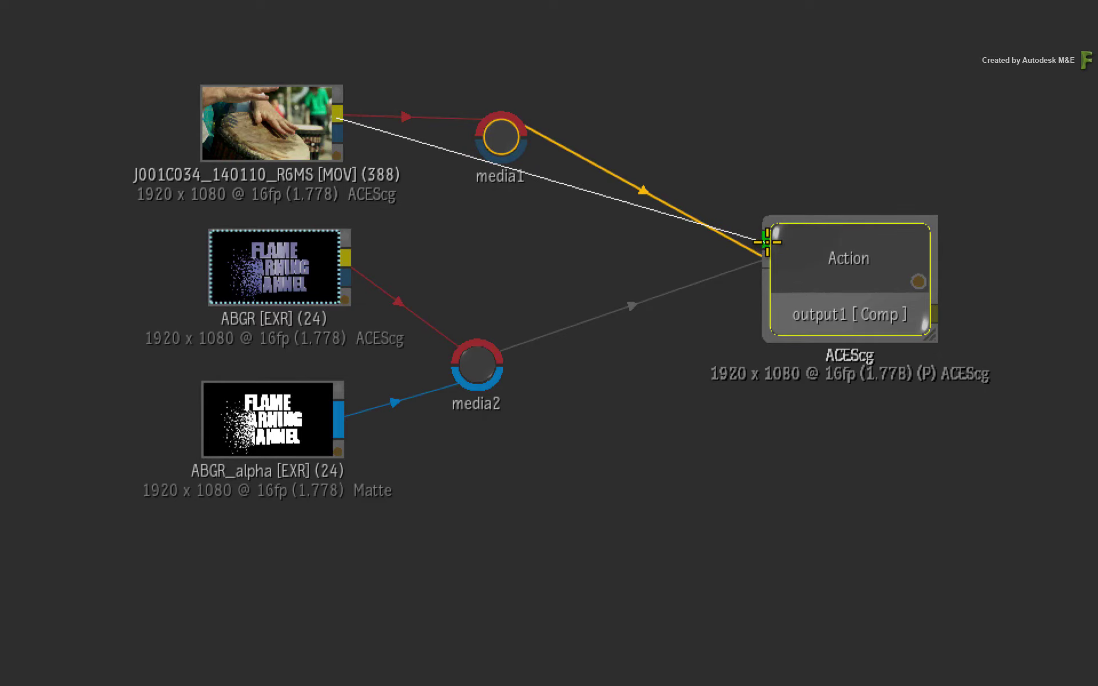
left_click_drag(766, 242, 475, 238)
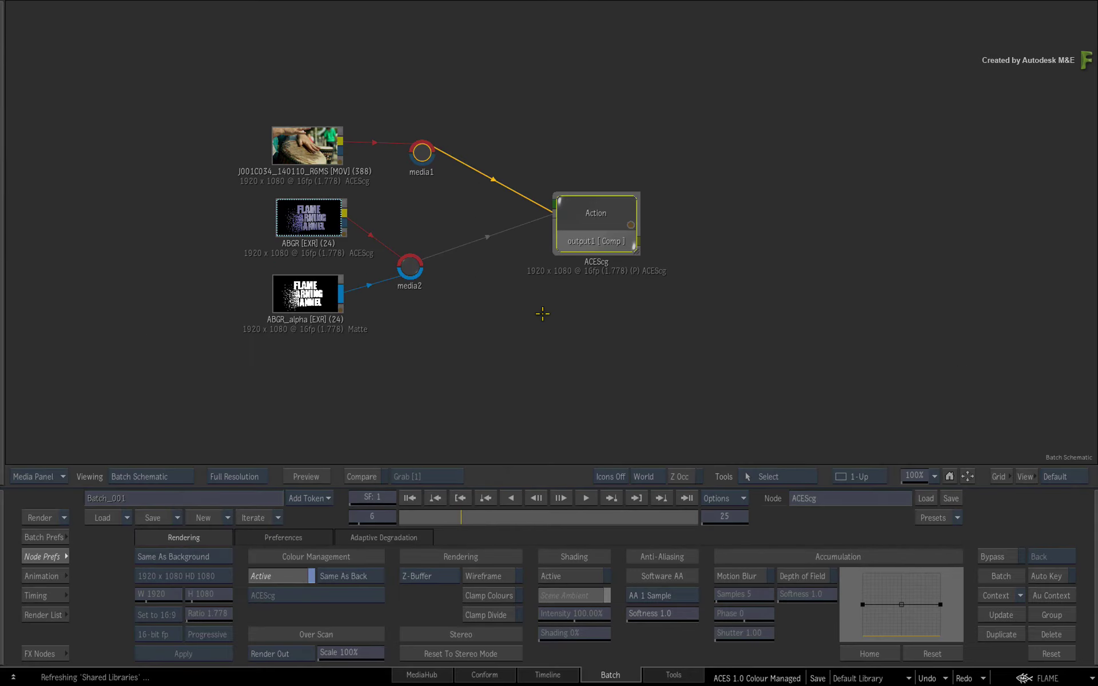
Step: Open the Action node to view its composite
left_click(539, 308)
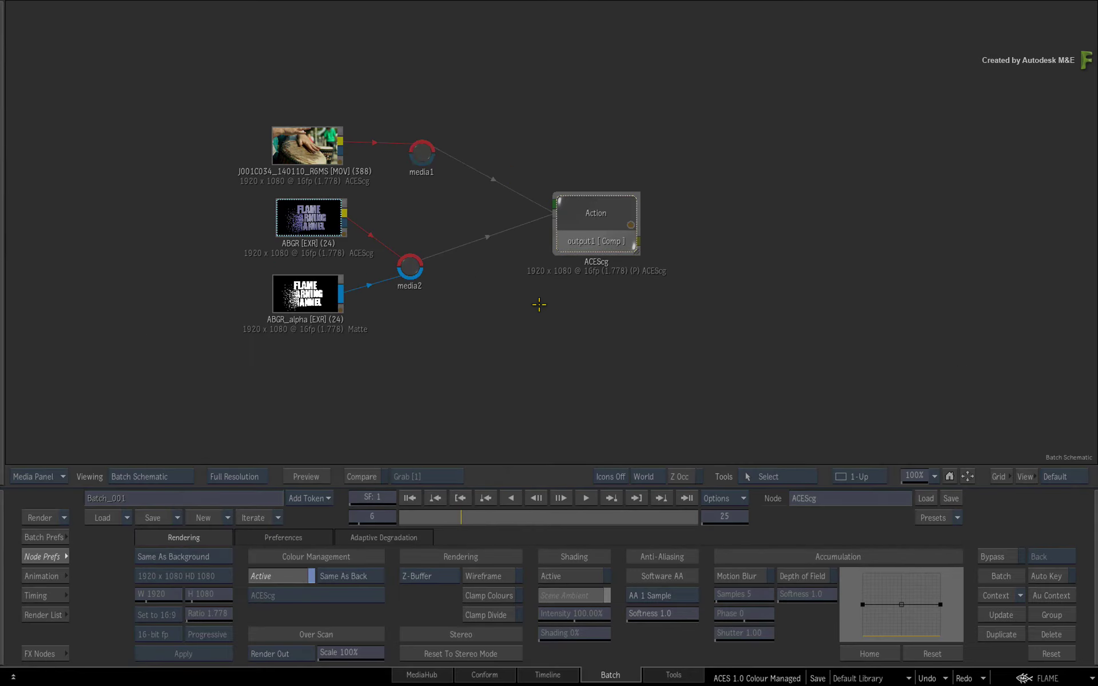
left_click(54, 556)
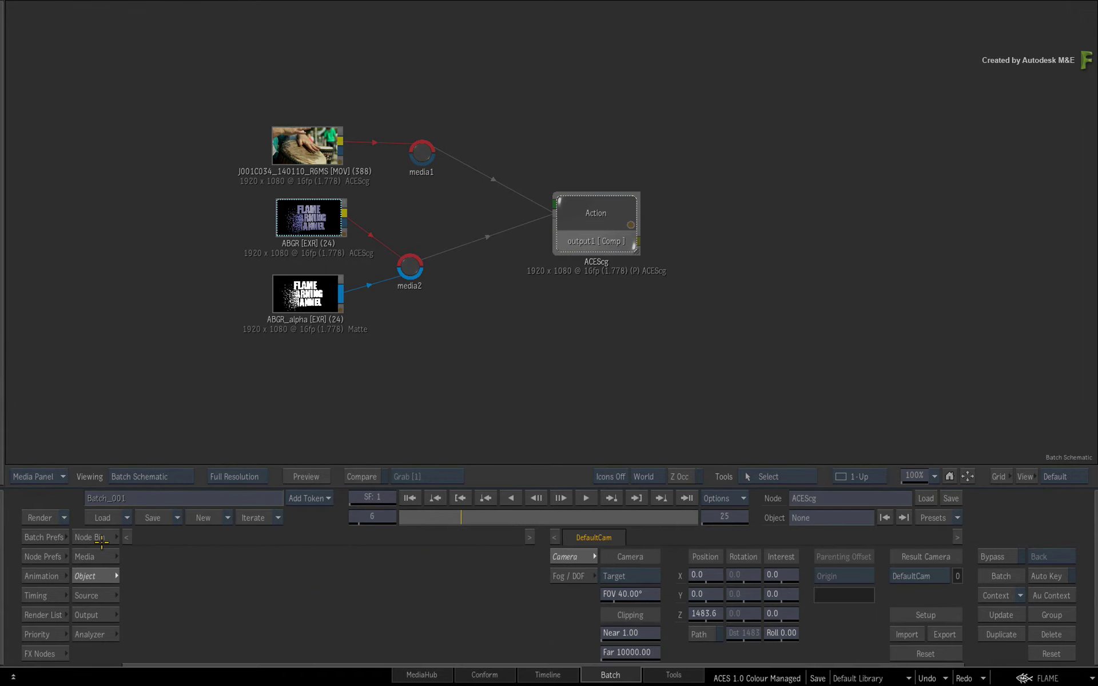
double_click(607, 199)
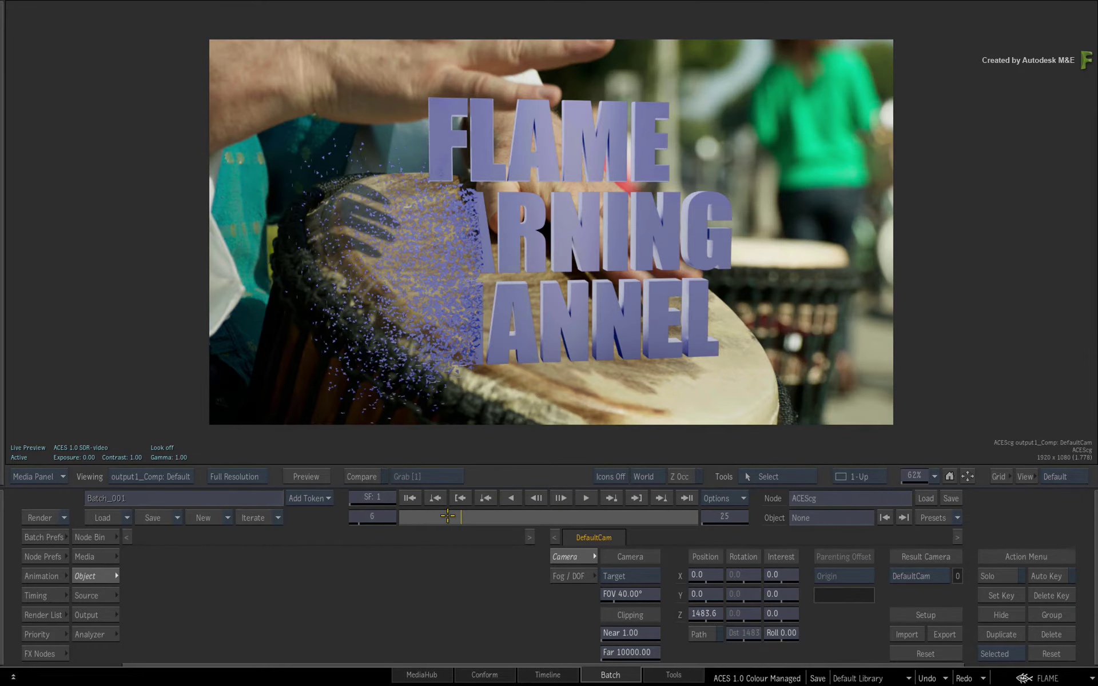
Step: Scrub to frame 10 to check the title's particle dissolve, then return to frame 1
mouse_move(447, 516)
left_mouse_down()
mouse_move(400, 516)
mouse_move(536, 516)
left_mouse_up()
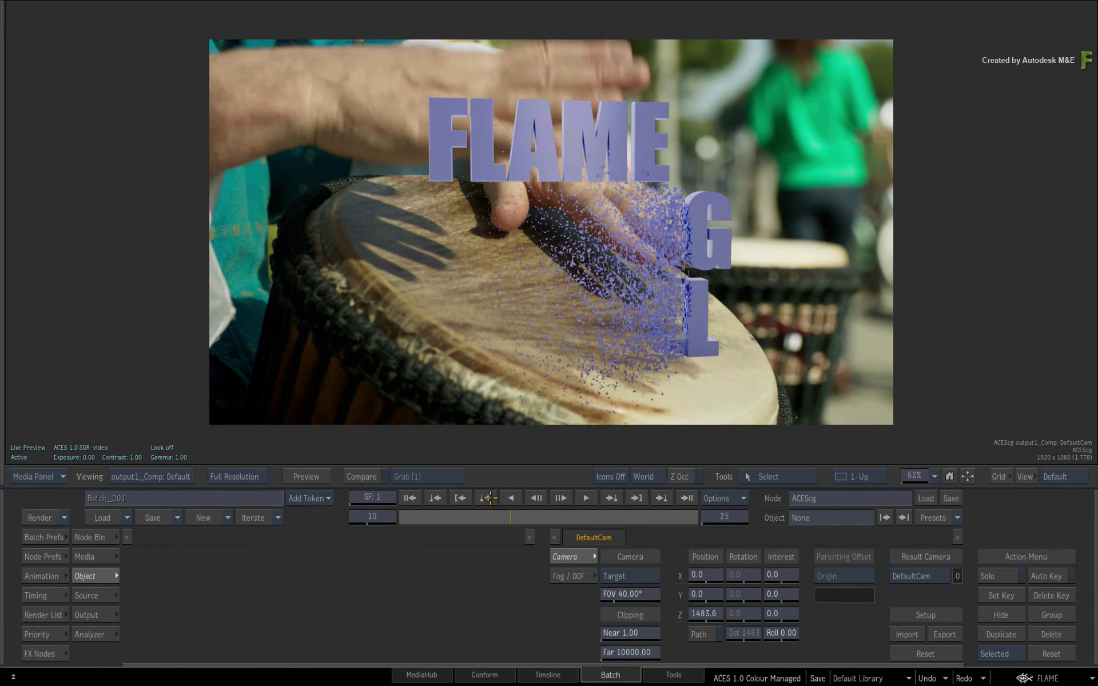
left_click_drag(395, 502, 382, 504)
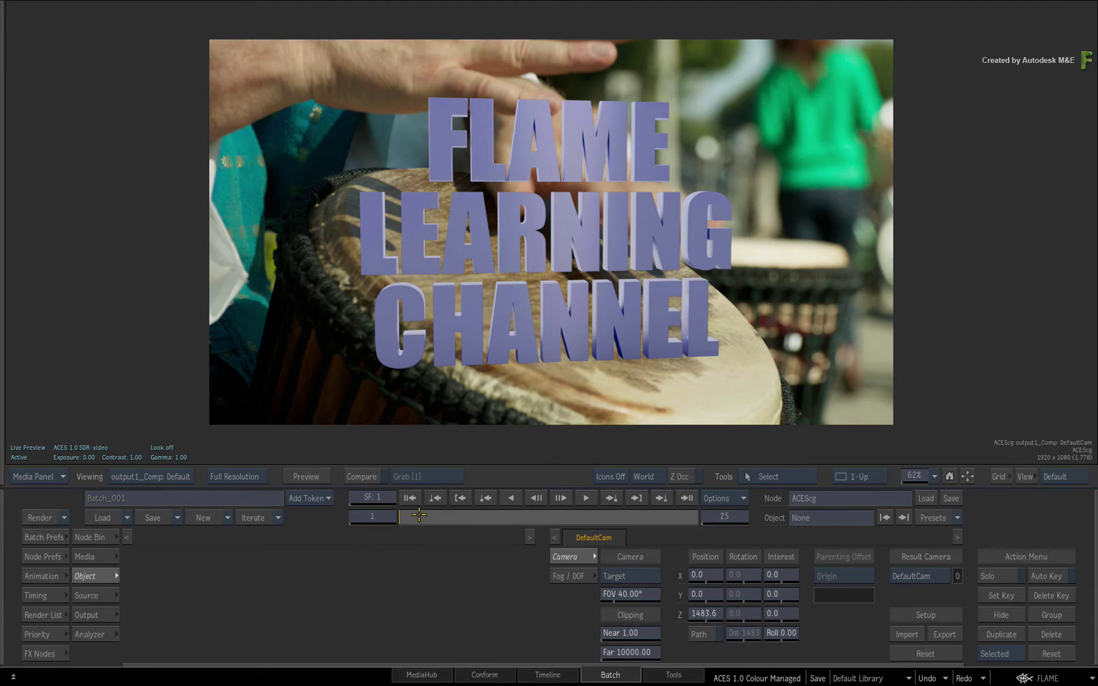
left_click_drag(419, 514, 437, 513)
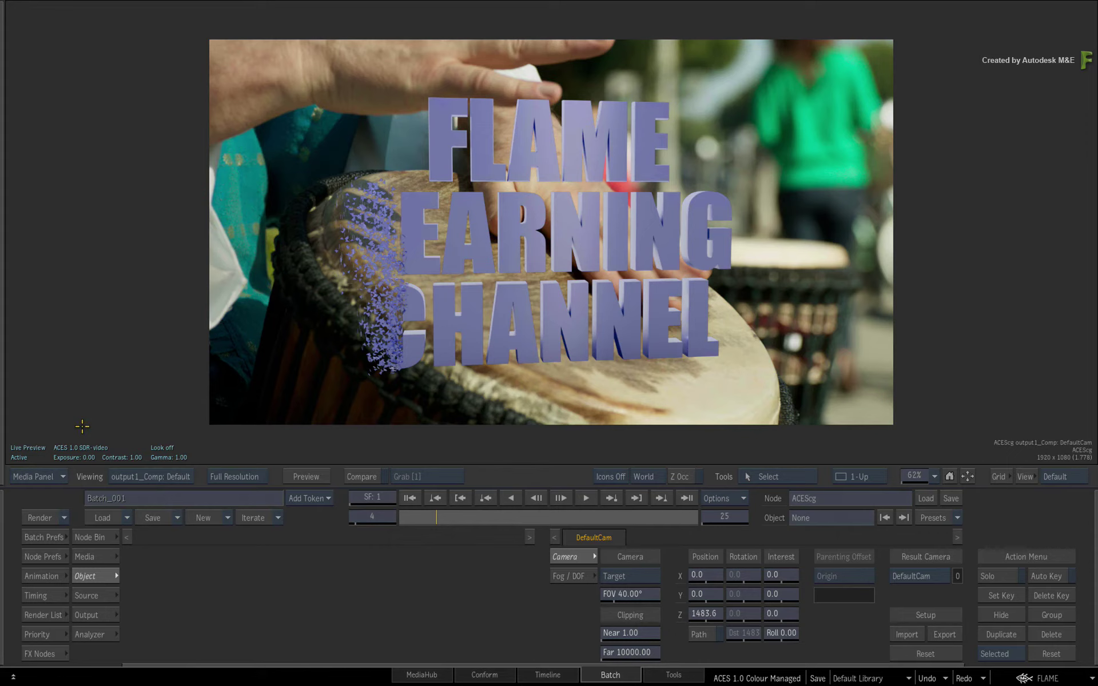
mouse_move(463, 516)
left_mouse_down()
mouse_move(511, 514)
mouse_move(493, 508)
left_mouse_up()
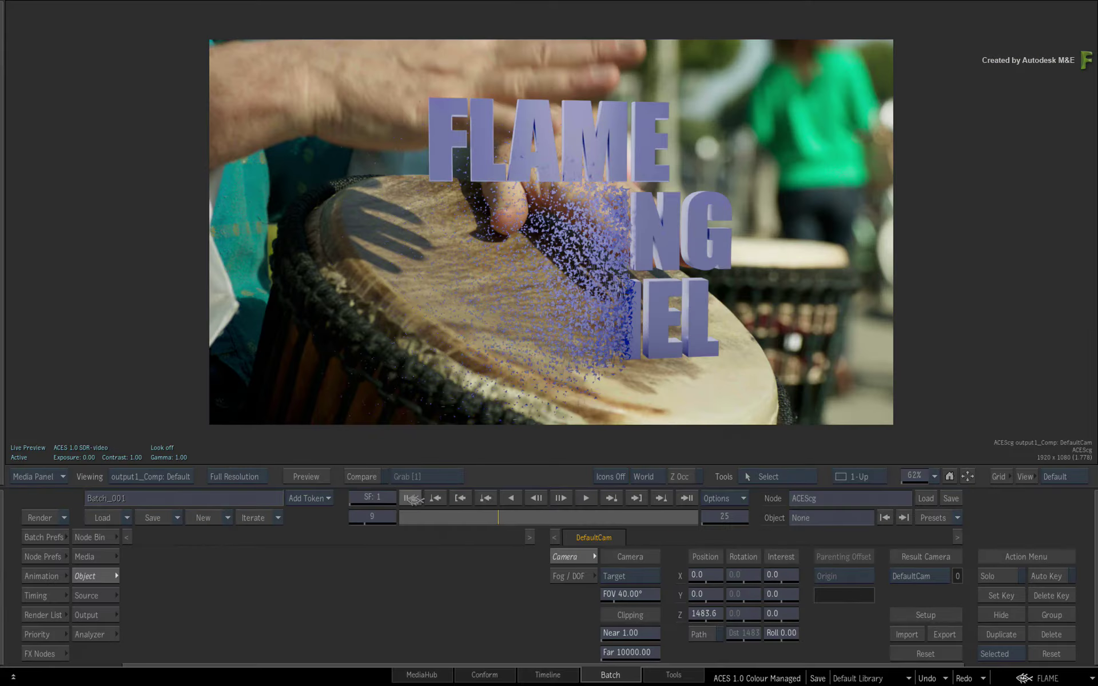
left_click(410, 498)
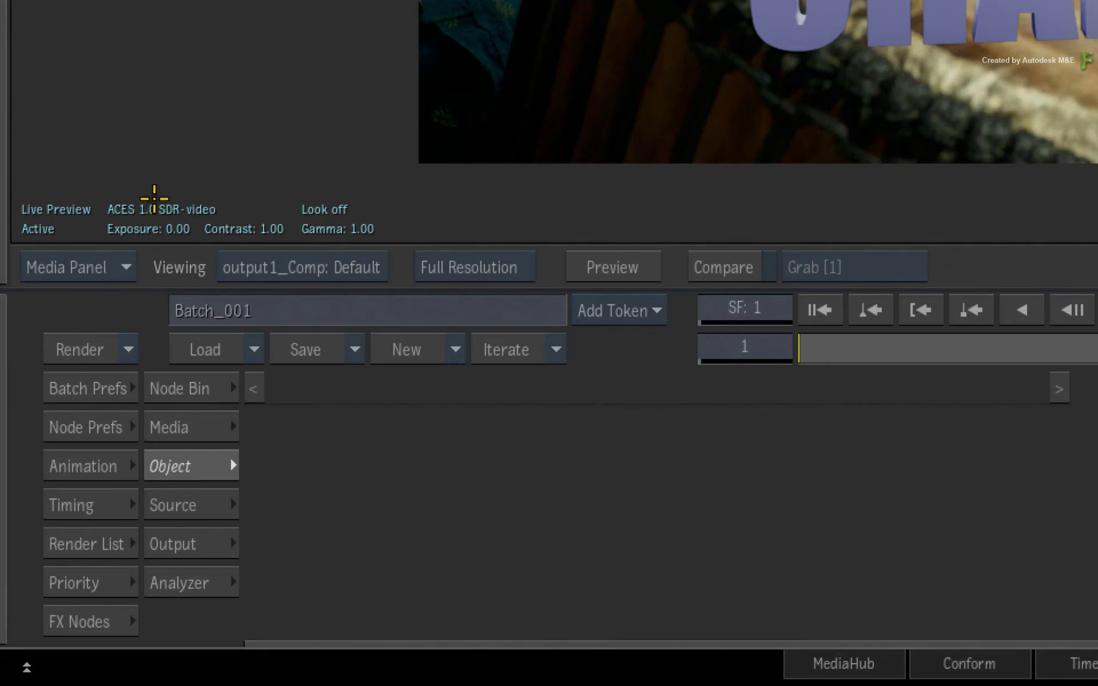
Step: Browse the Action node bin, including 3D object import options and the P and S nodes
left_click(97, 536)
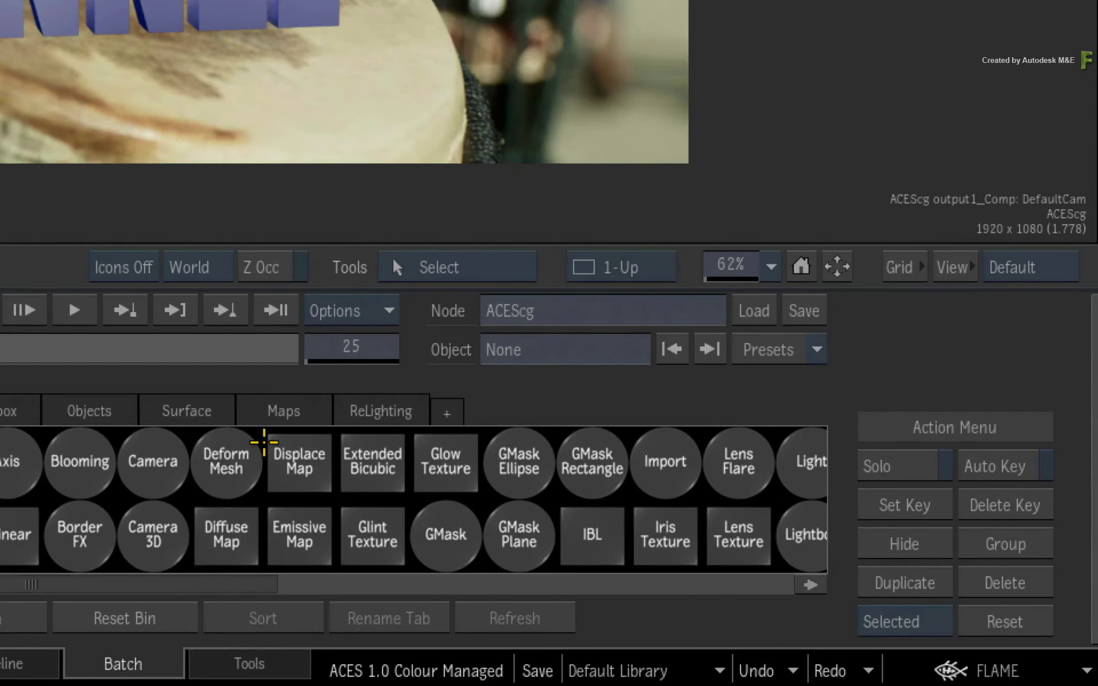
scroll(276, 443, "right", 4)
left_click(355, 464)
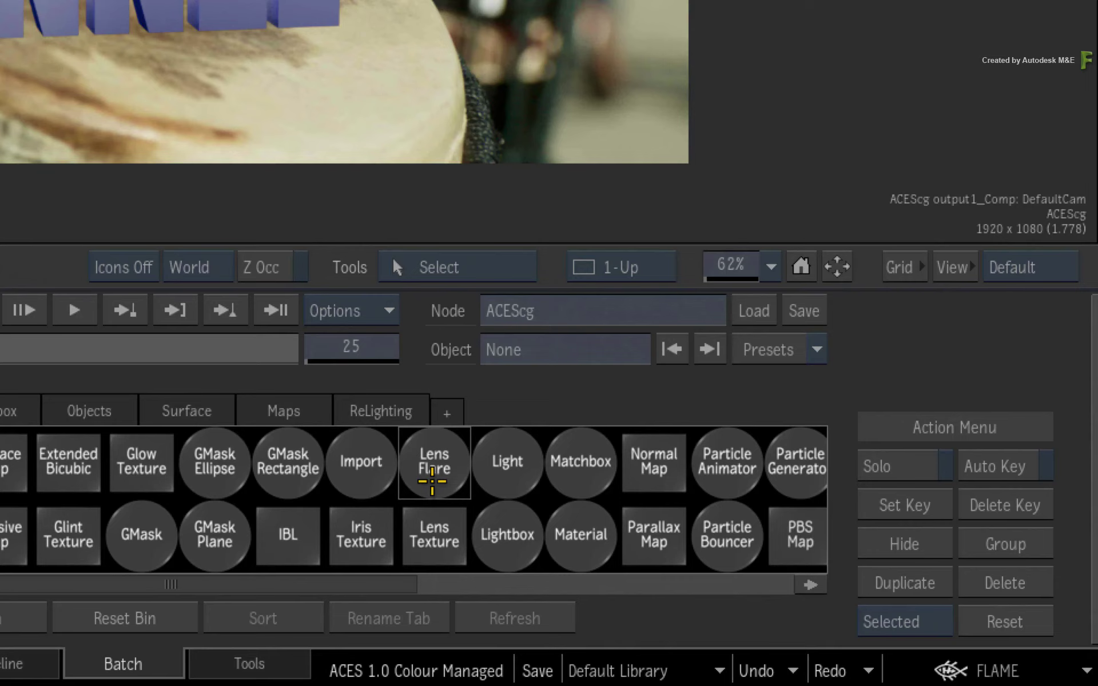
key("p")
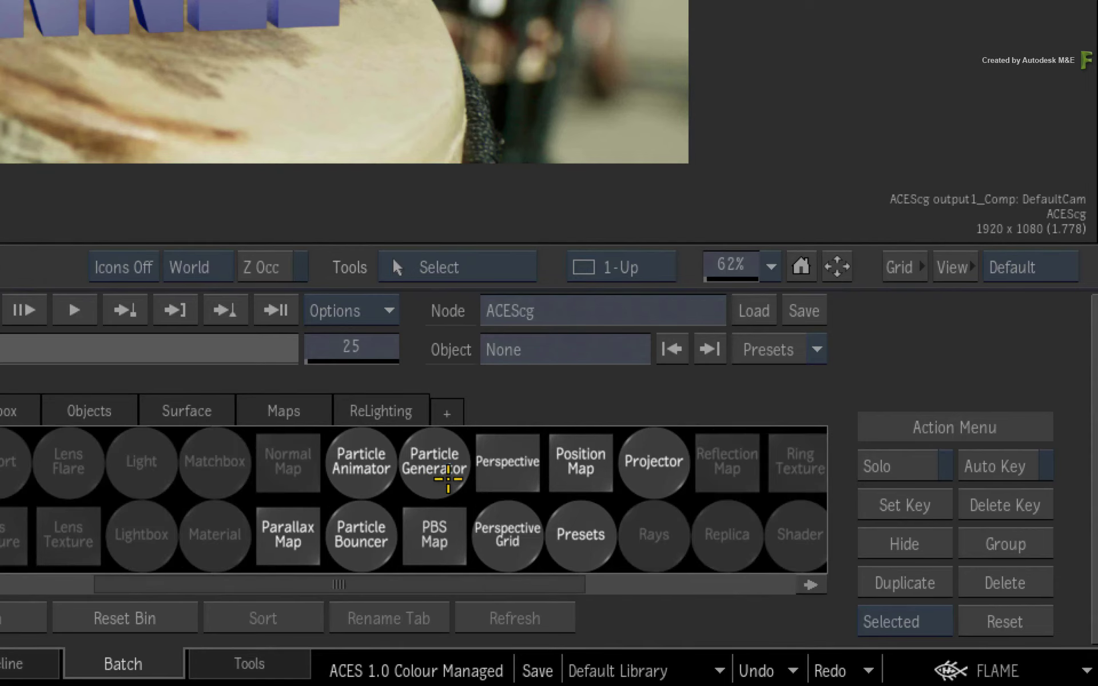
key("s")
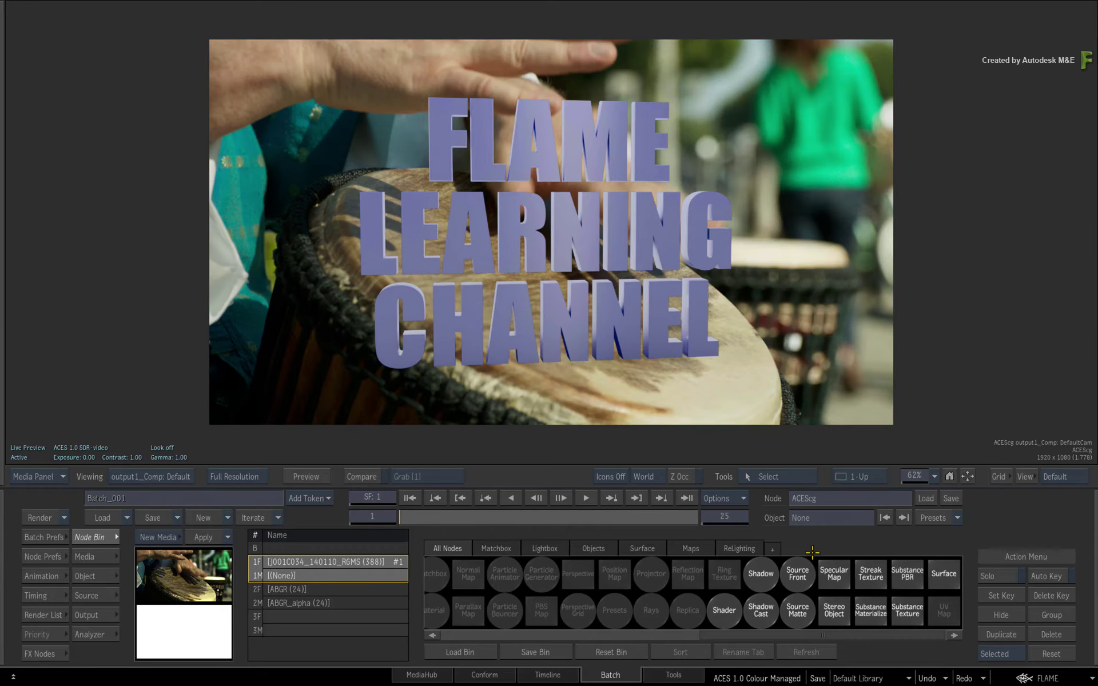
left_click_drag(685, 634, 513, 633)
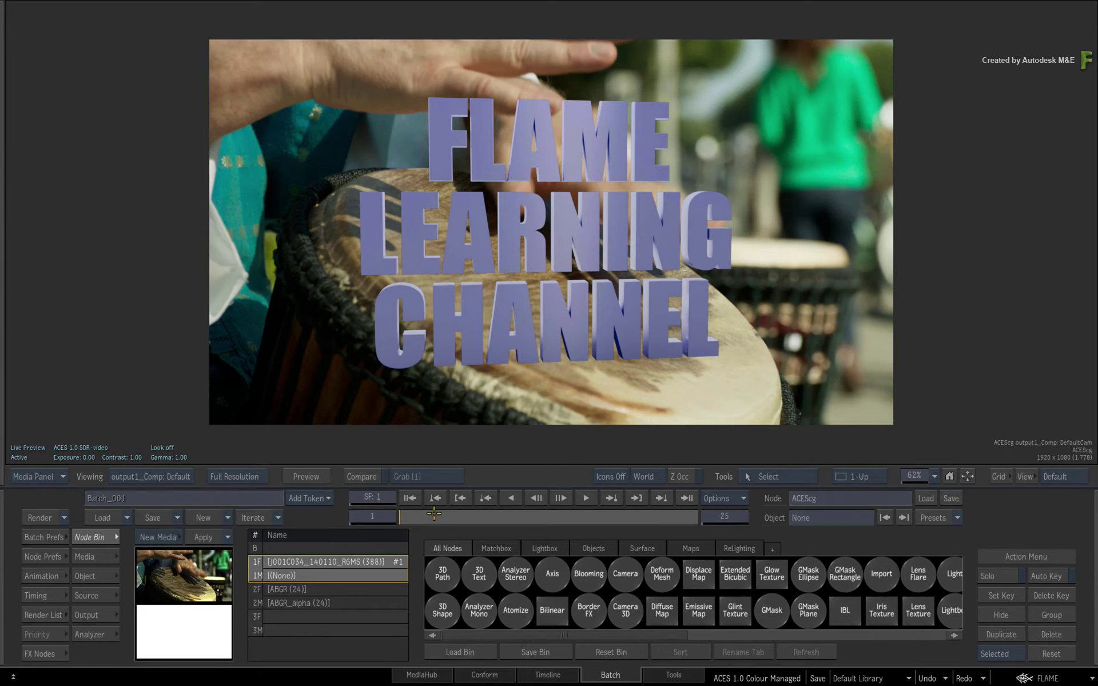
Step: Play the composite, then exit to the Batch schematic and nudge the Action node up-left
left_click(555, 498)
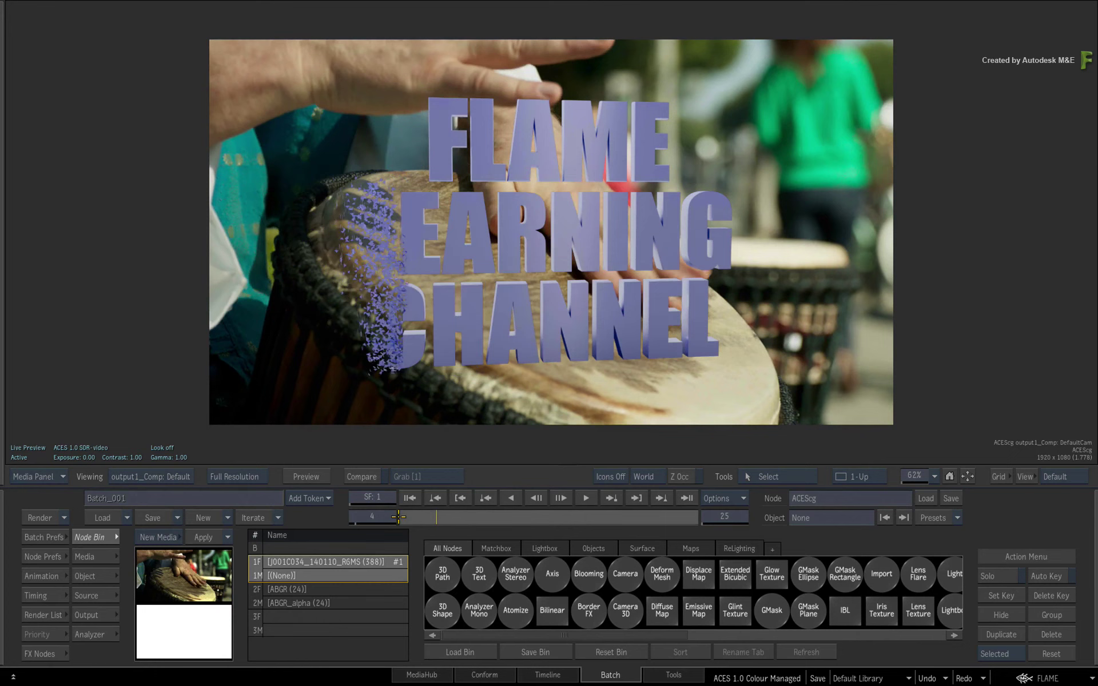
scroll(625, 586, "down", 5)
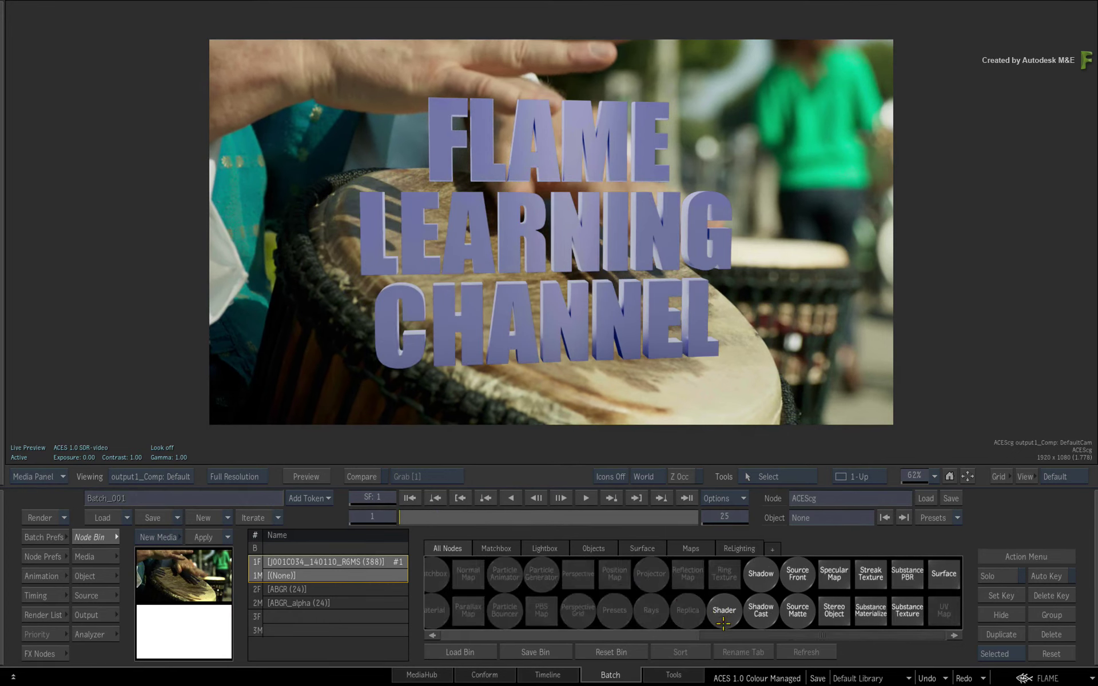
scroll(719, 630, "up", 5)
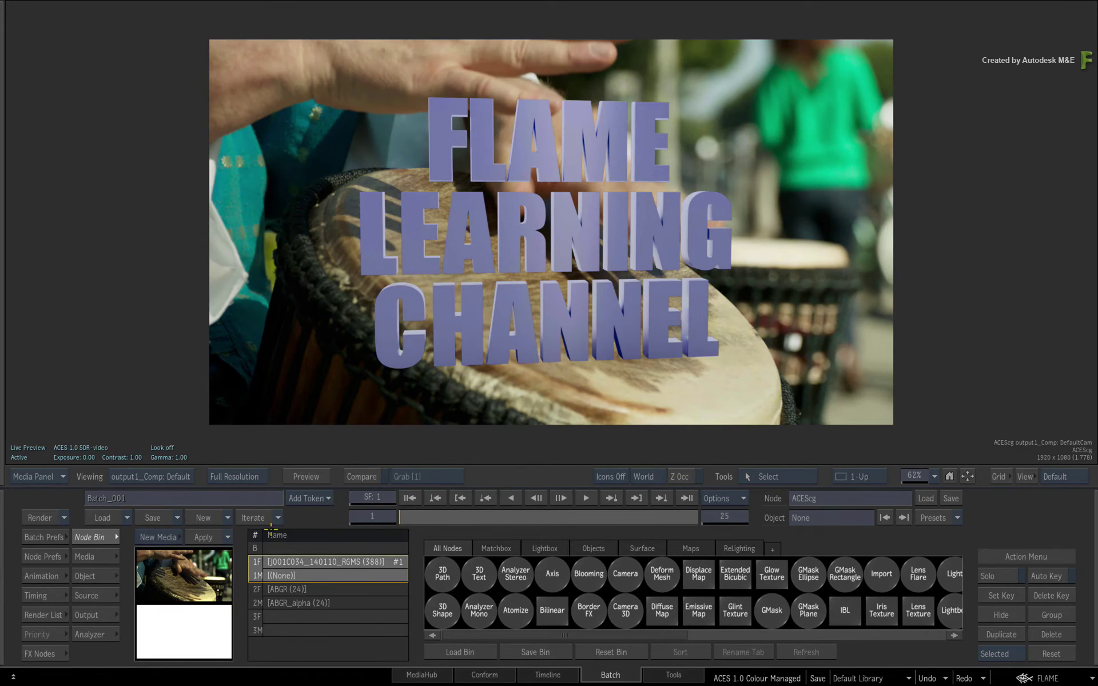
key("Escape")
left_click_drag(623, 249, 600, 240)
Step: Add Render node render77 fed by the Action output, discarding a stray Write File node
left_click(575, 313)
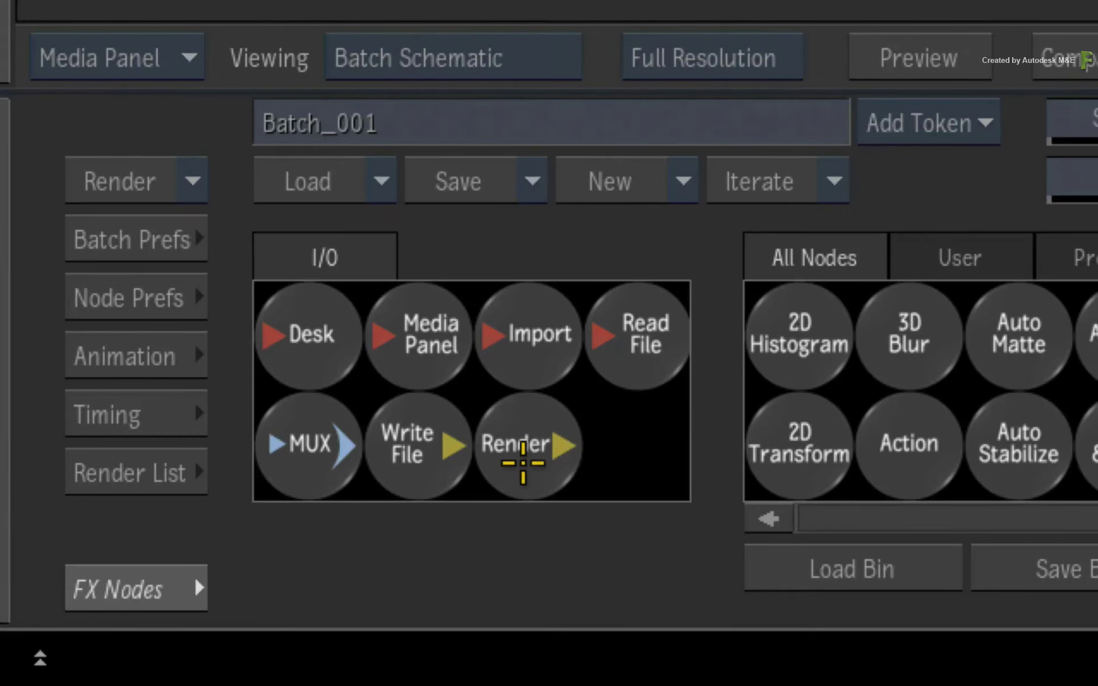
left_click_drag(173, 609, 152, 490)
left_click_drag(456, 99, 866, 193)
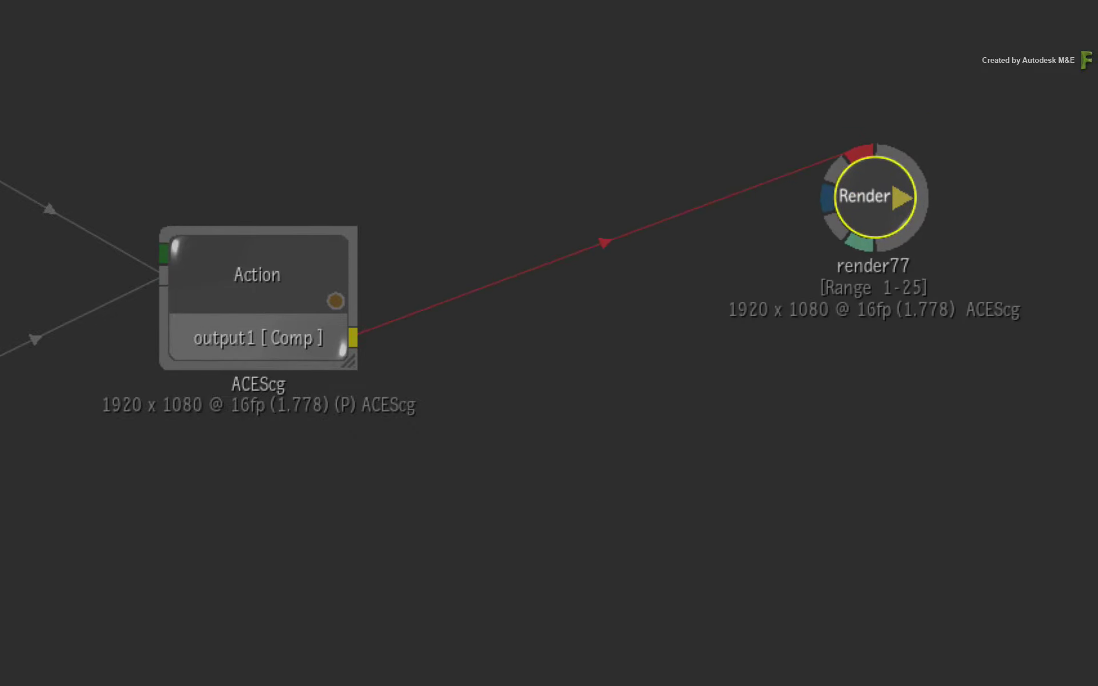
left_click_drag(417, 685, 896, 469)
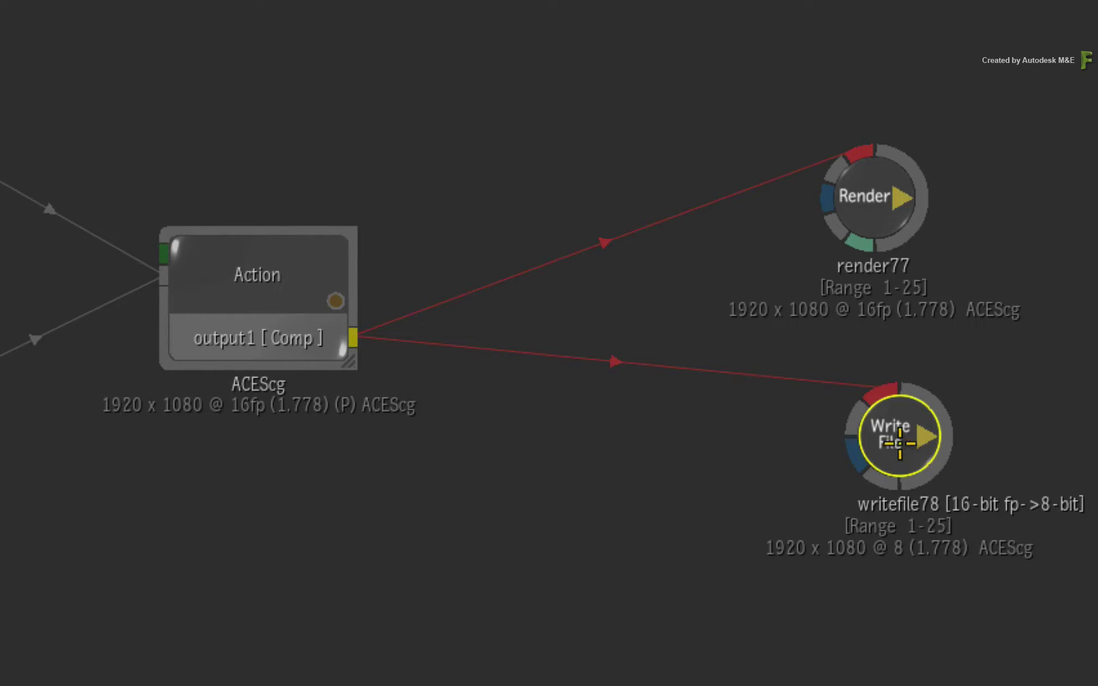
left_click_drag(899, 443, 492, 685)
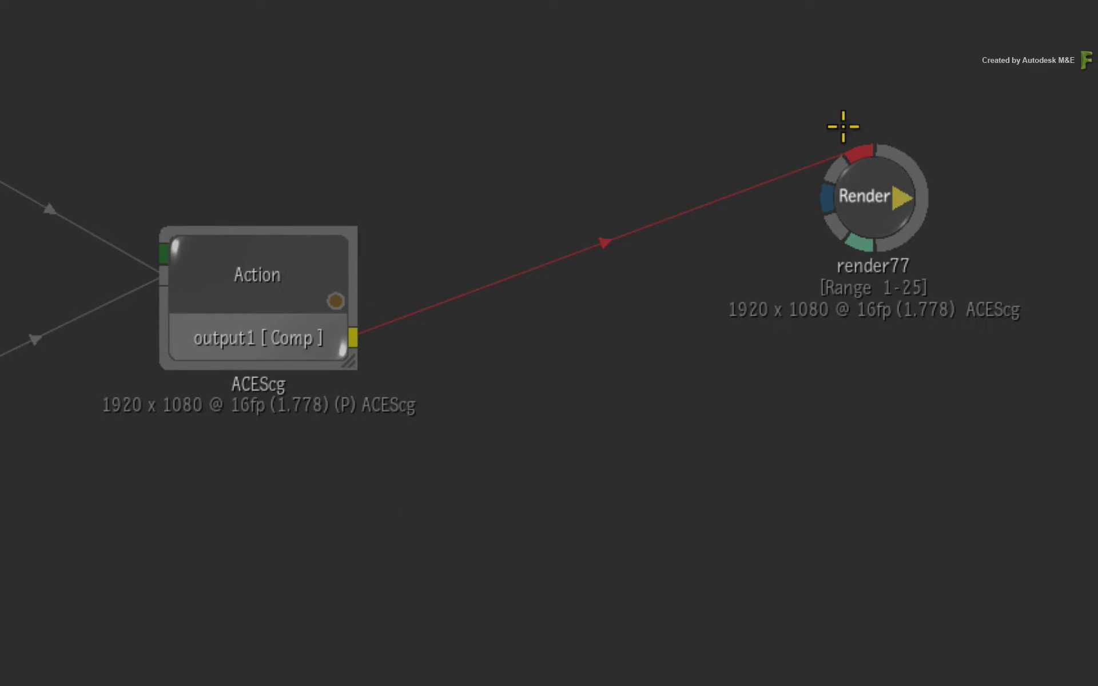
left_click_drag(873, 197, 916, 318)
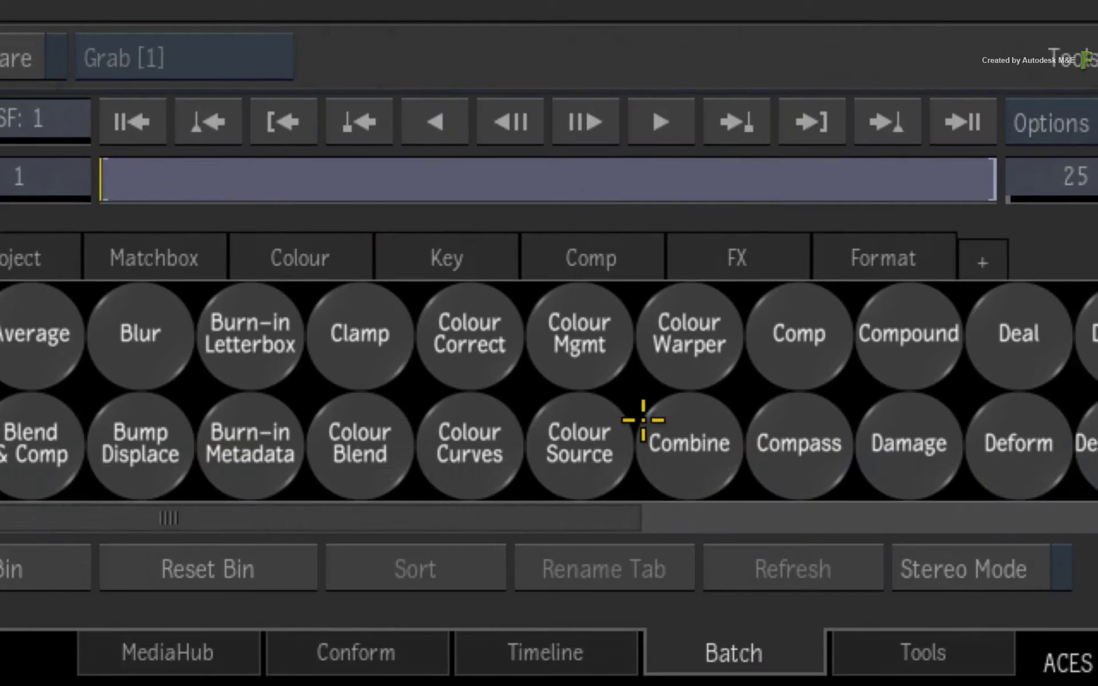
Step: Insert a Colour Mgmt node, clrmgmt78, between the Action node and render77
key("c")
left_click(589, 353)
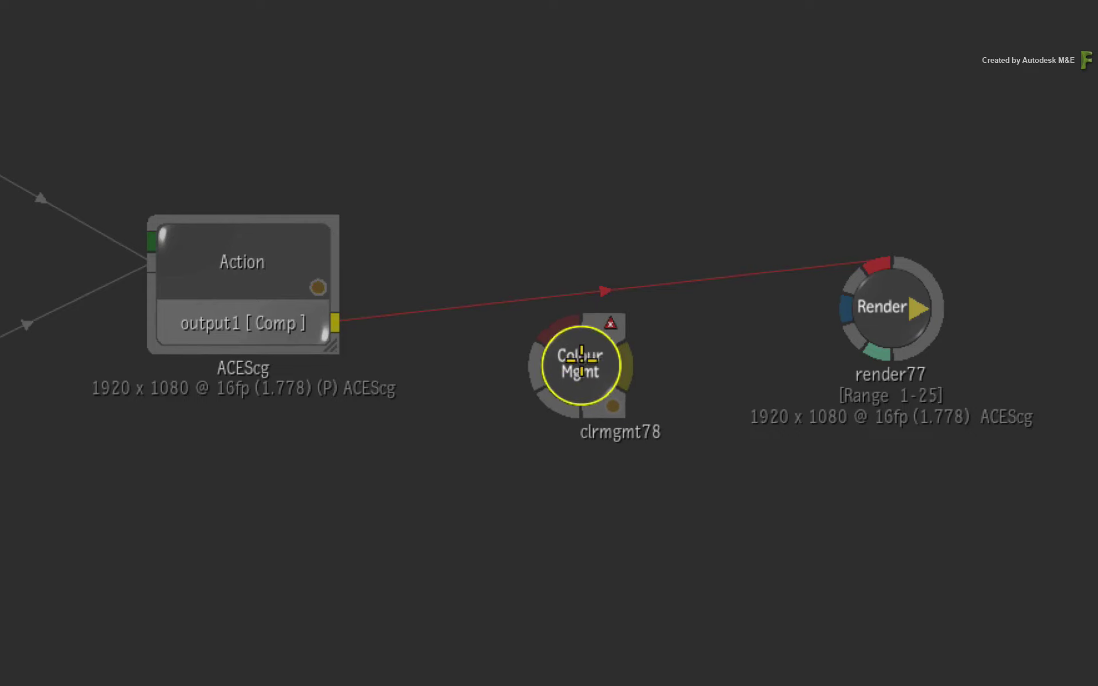
left_click(570, 299)
left_click_drag(570, 299, 601, 295)
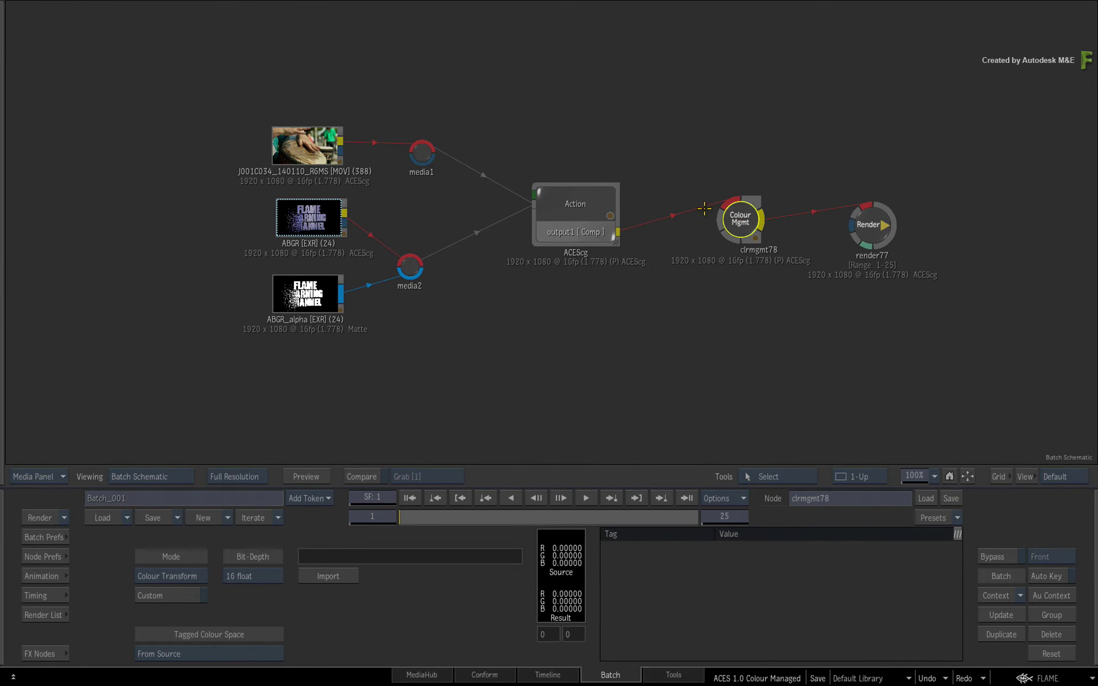
Step: Show front and result side by side, viewing the result in ACES 1.0 SDR-video
key("F4")
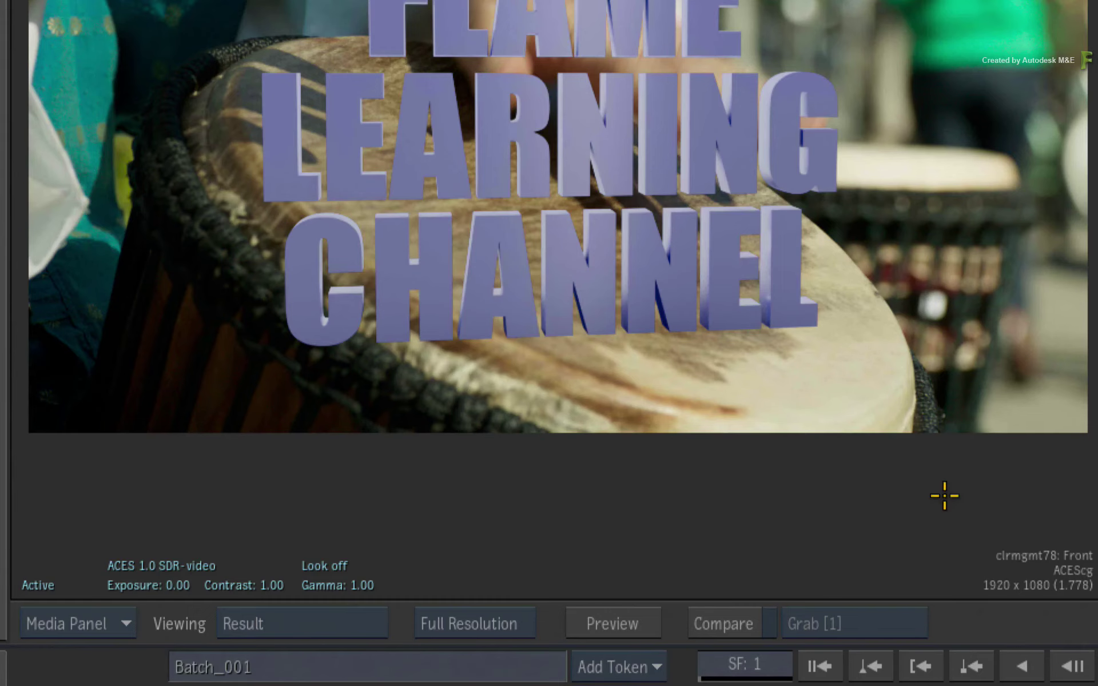
left_click(446, 410)
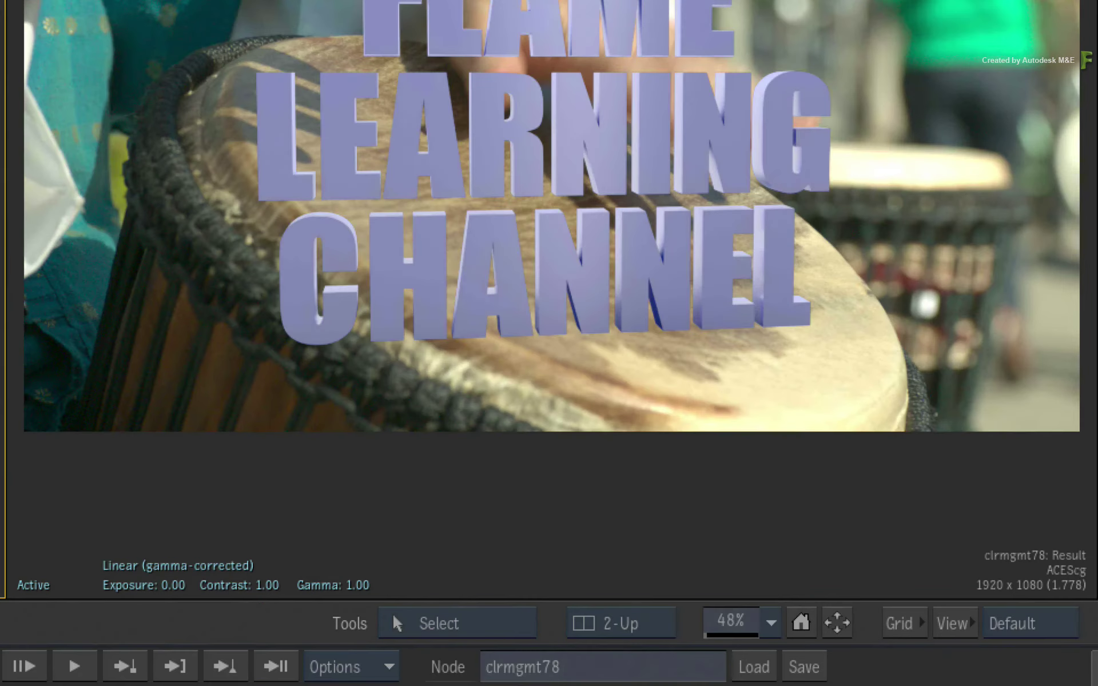
left_click(240, 472)
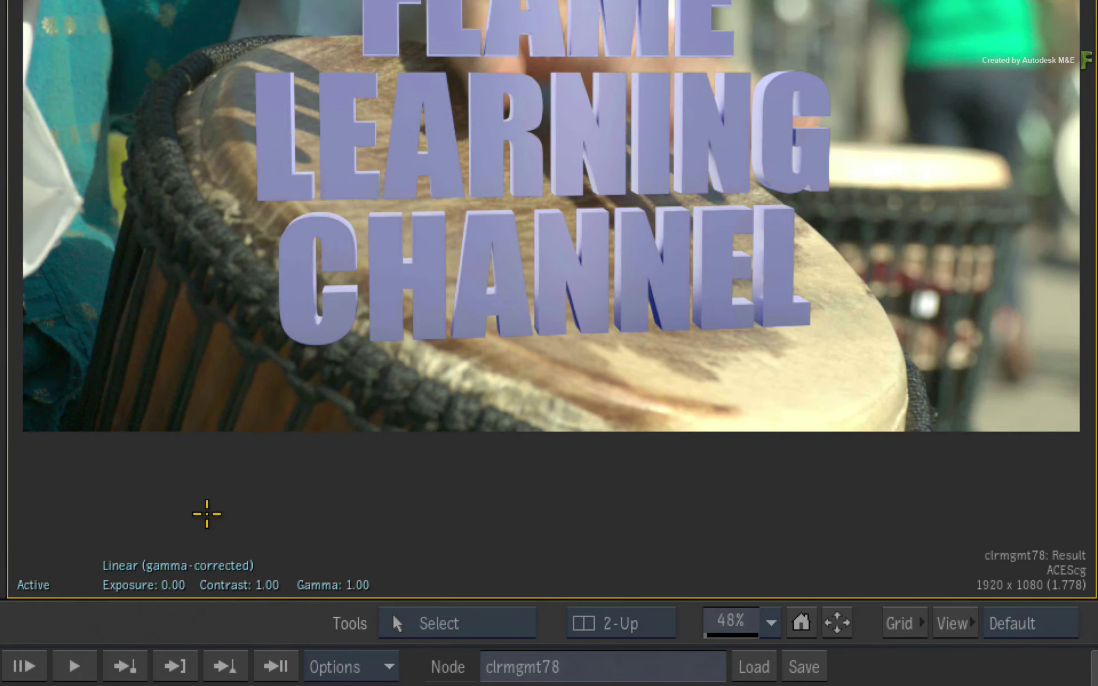
left_click(208, 566)
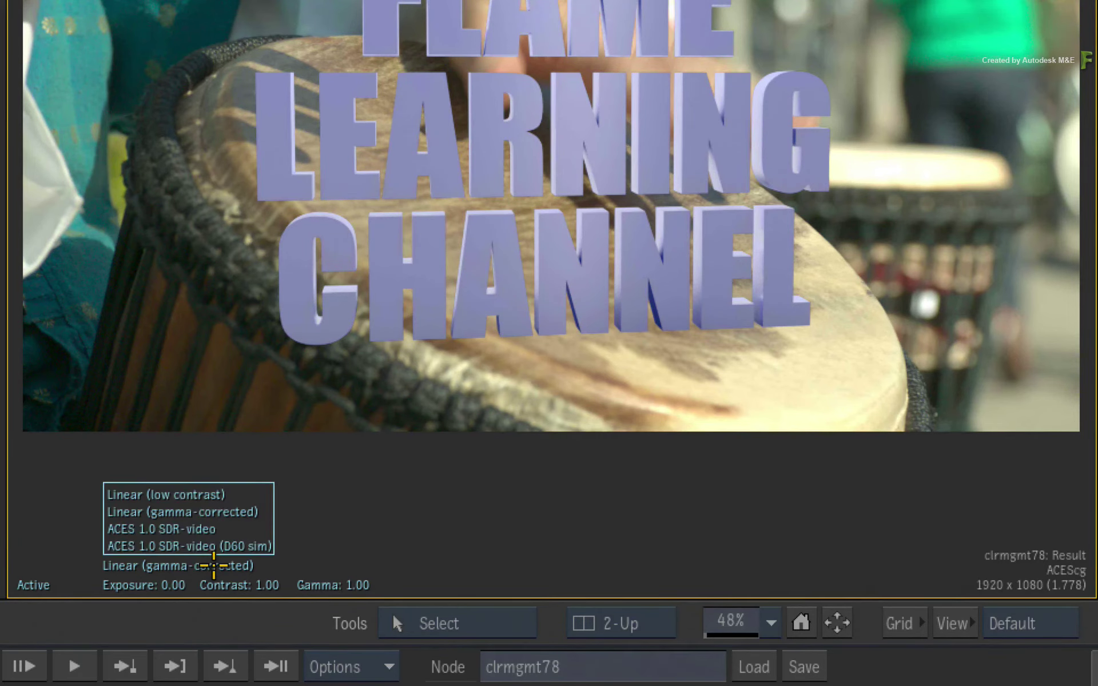
left_click(222, 529)
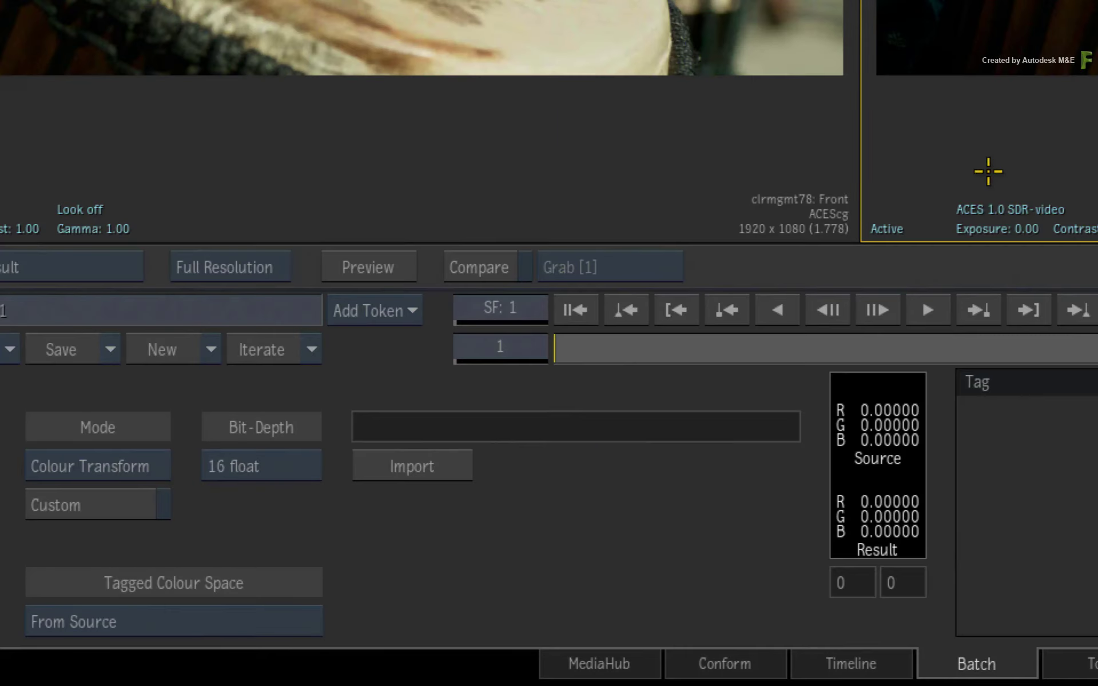
left_click(127, 464)
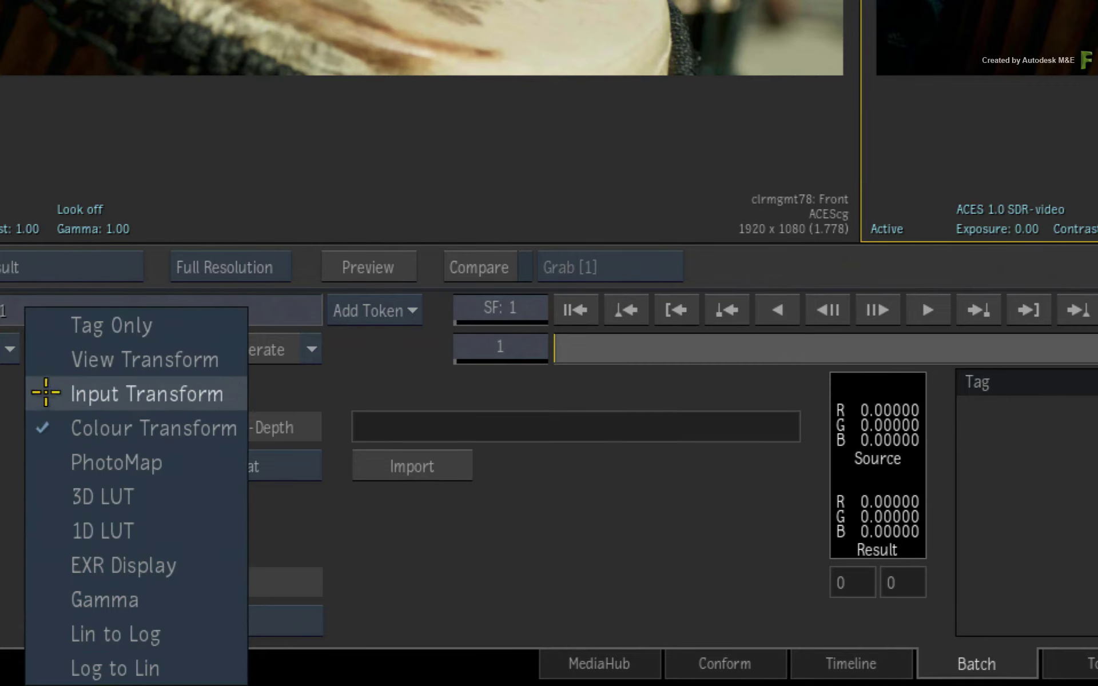
Step: Switch clrmgmt78 to View Transform mode and compare its front with the Rec.709 result
left_click(56, 359)
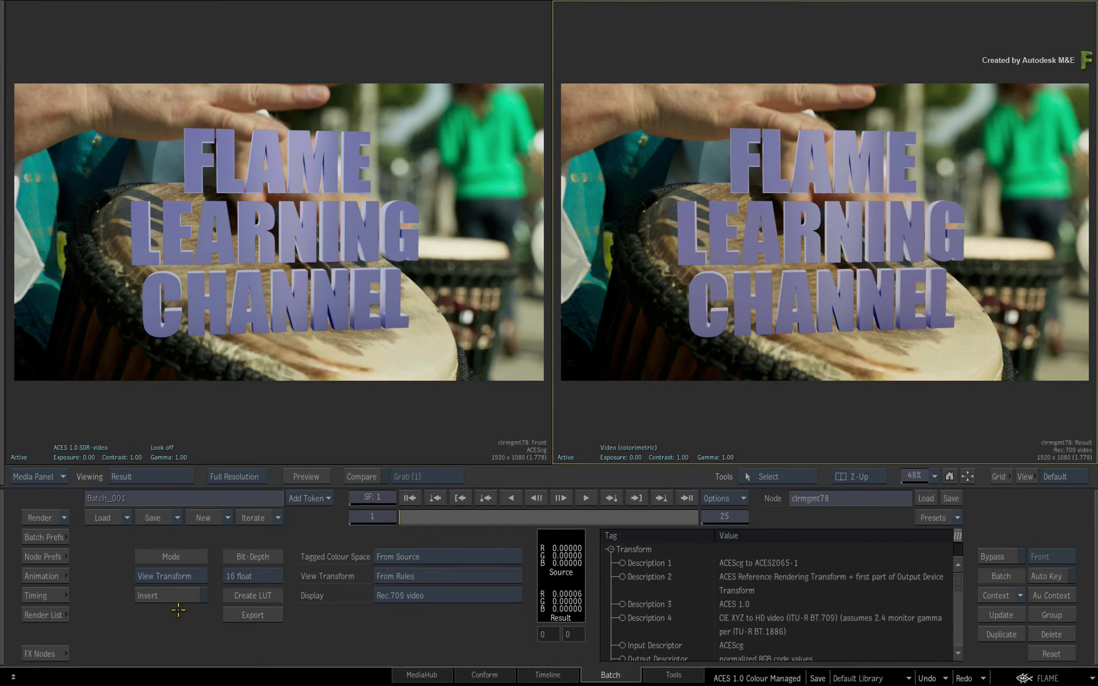
left_click(385, 423)
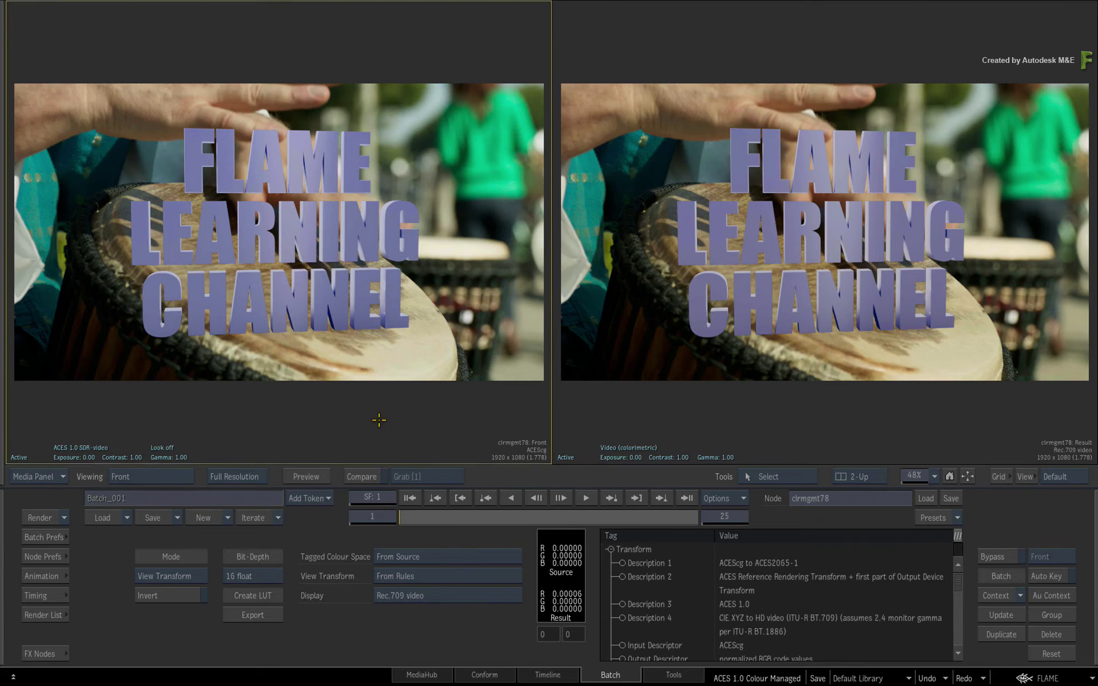
left_click(634, 417)
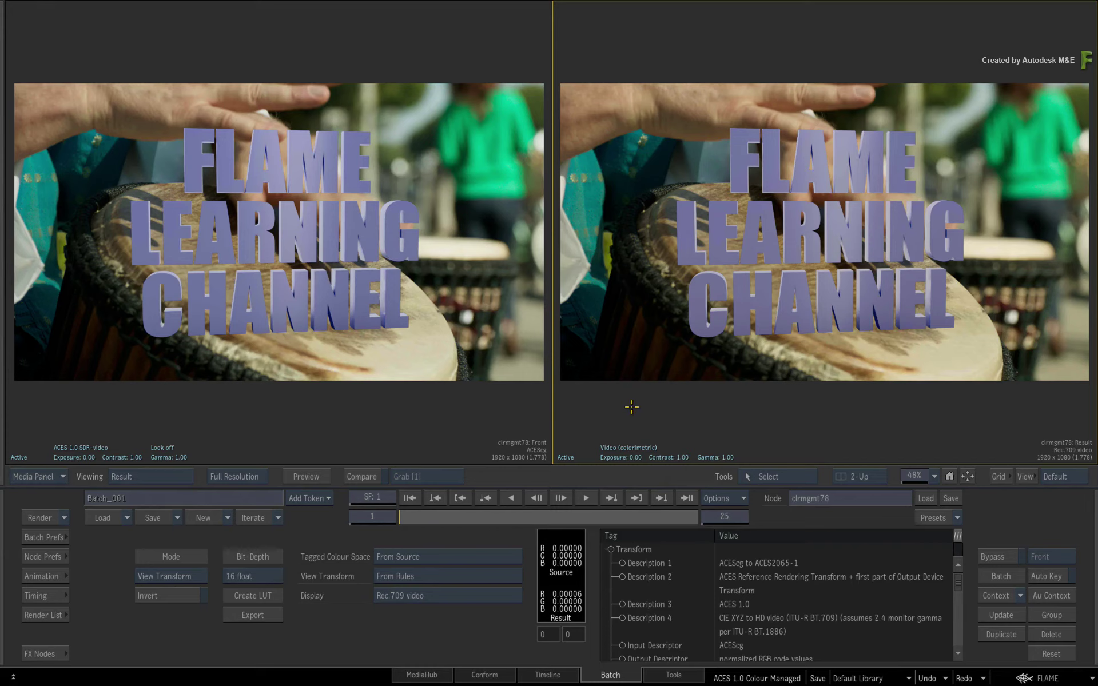
left_click(459, 410)
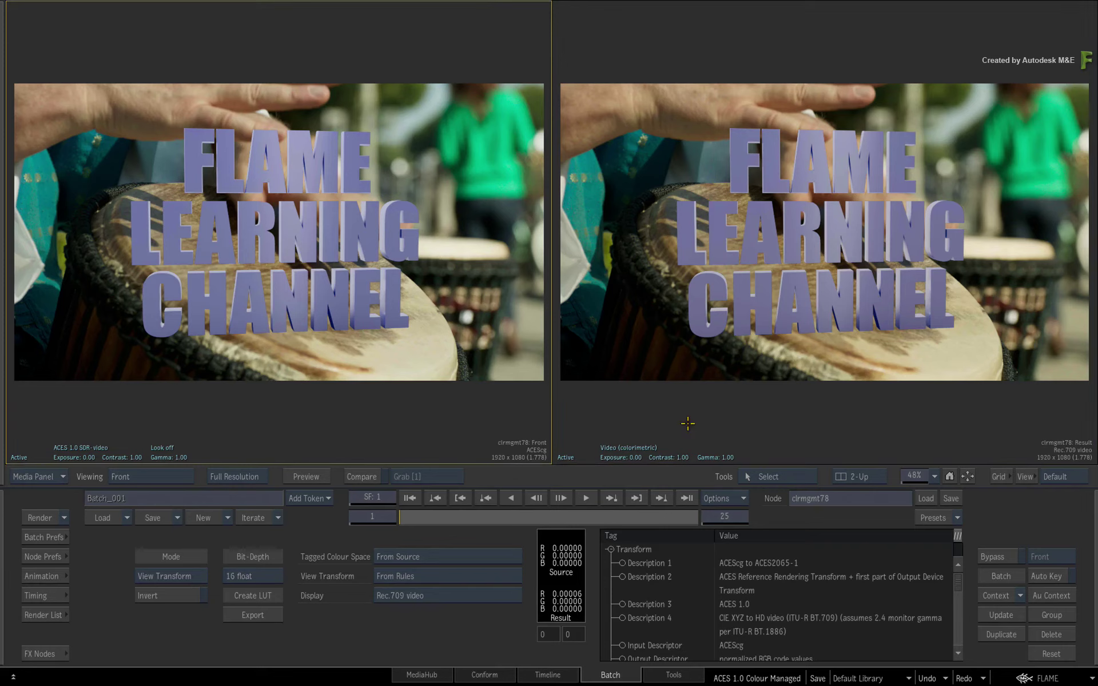
left_click(713, 419)
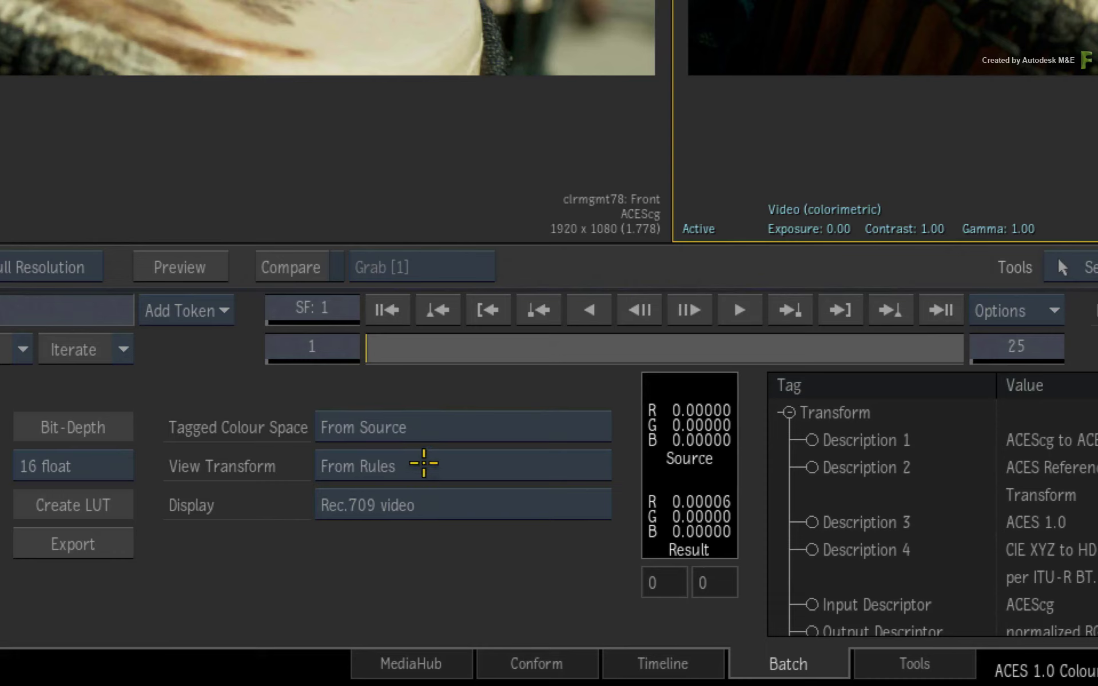
Step: Choose ACES Output > ACES 1.0 SDR-video as clrmgmt78's view transform
left_click(423, 465)
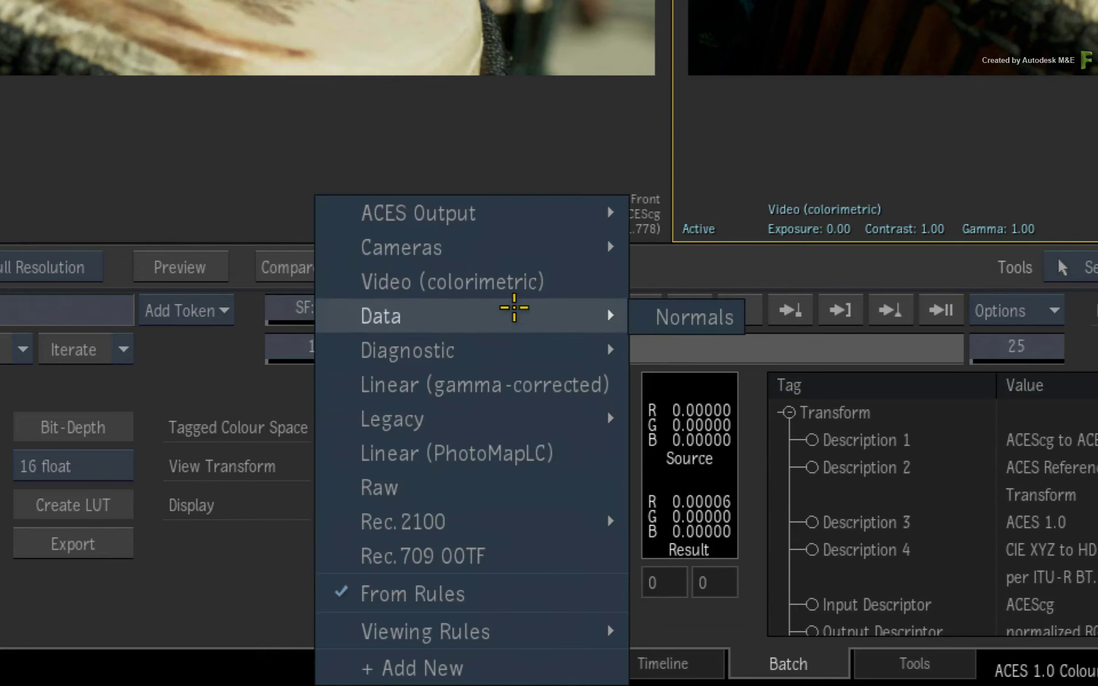
mouse_move(559, 215)
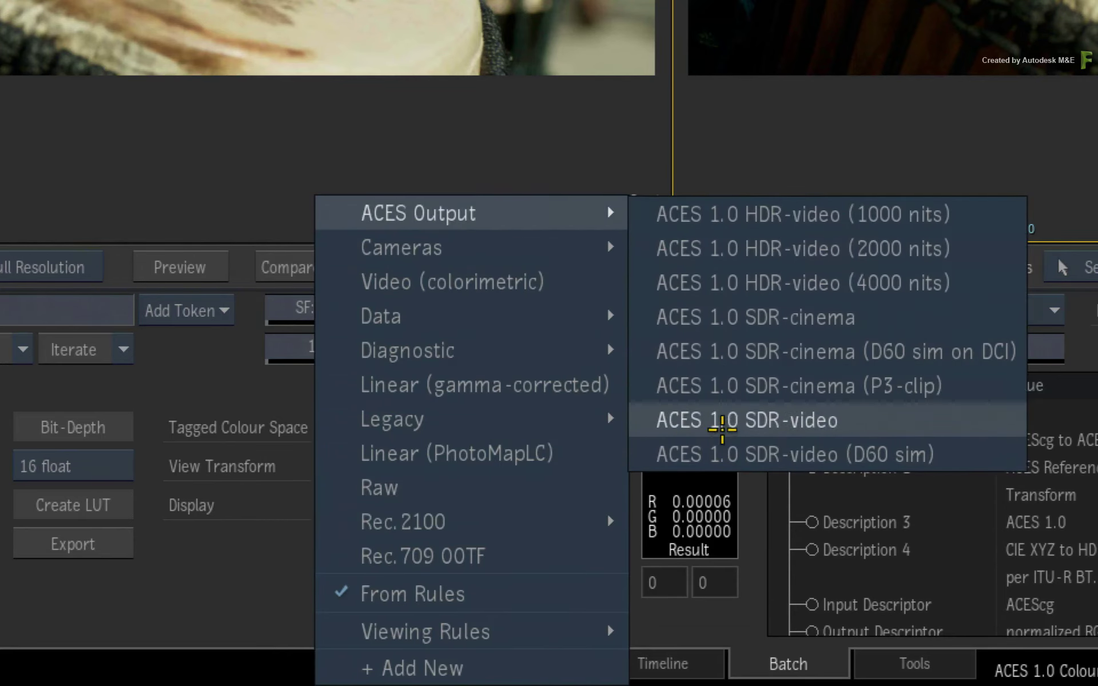
left_click(661, 421)
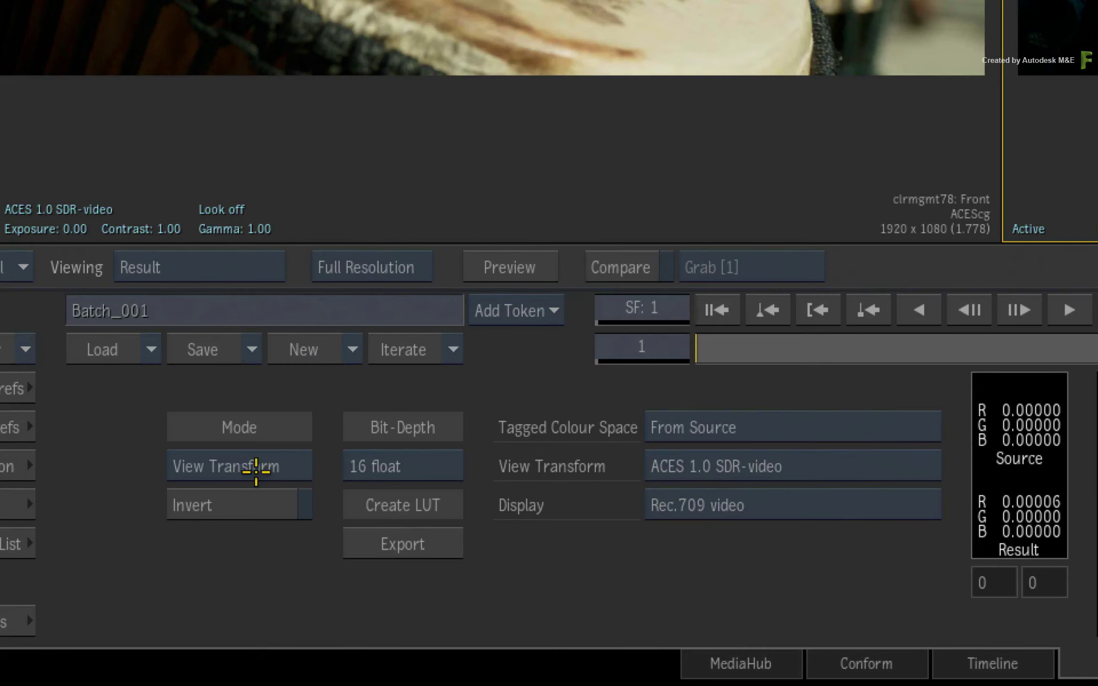
Step: Make clrmgmt78 an Input Transform with a Scene-linear ACES2065-1 working space
left_click(184, 576)
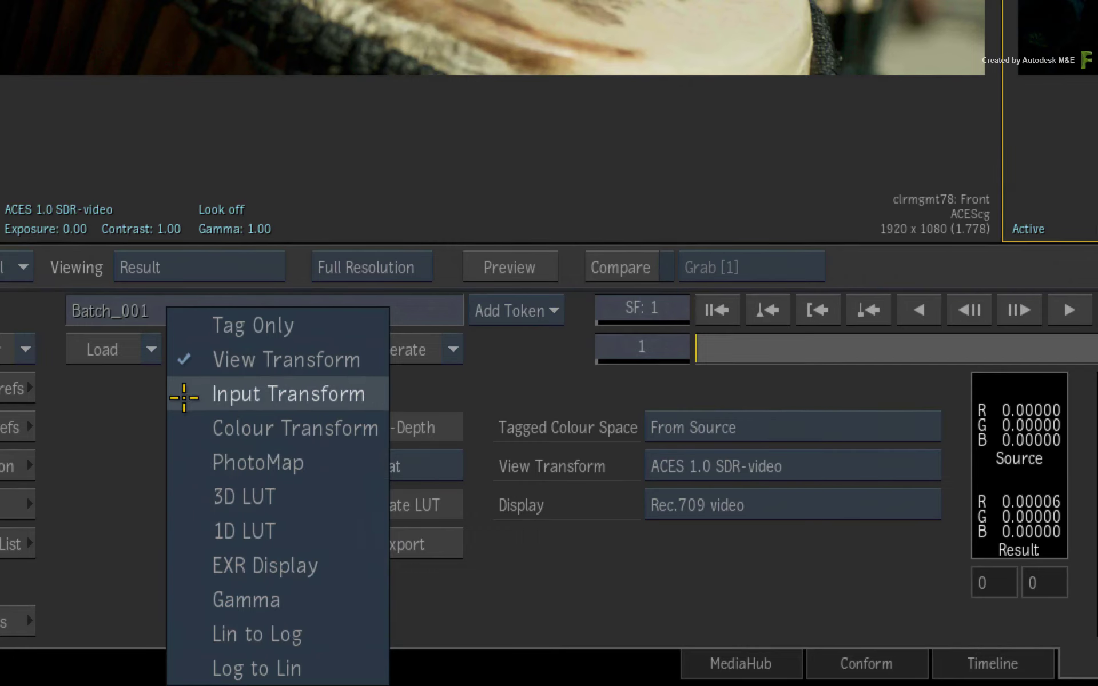
left_click(186, 396)
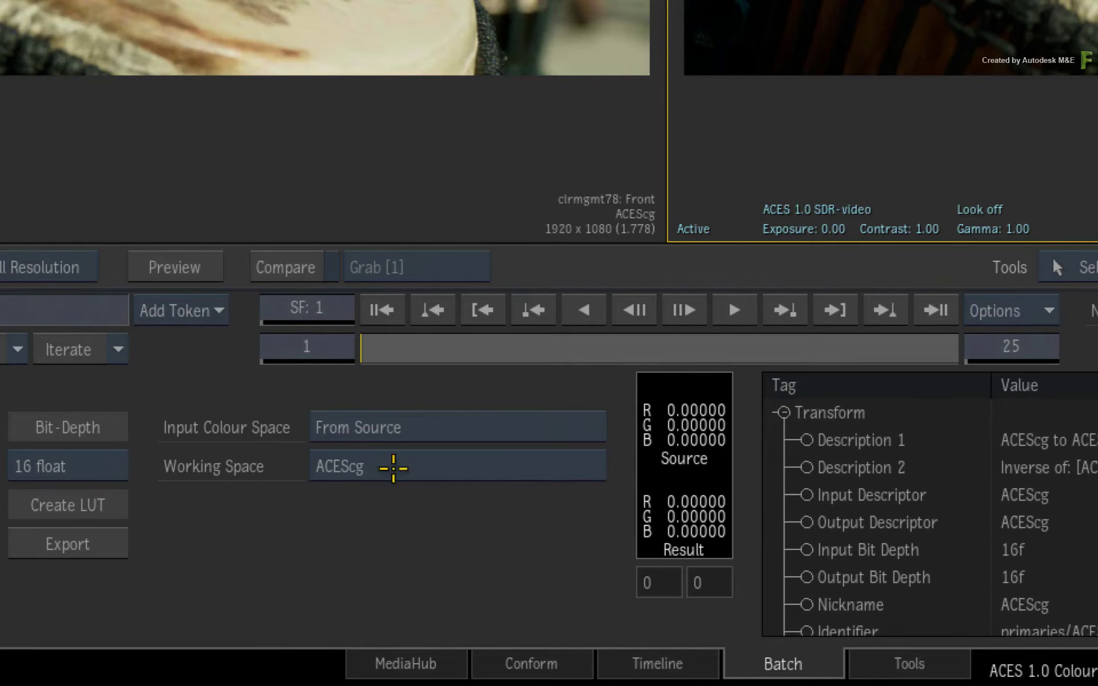
left_click(393, 465)
mouse_move(418, 603)
left_click(737, 427)
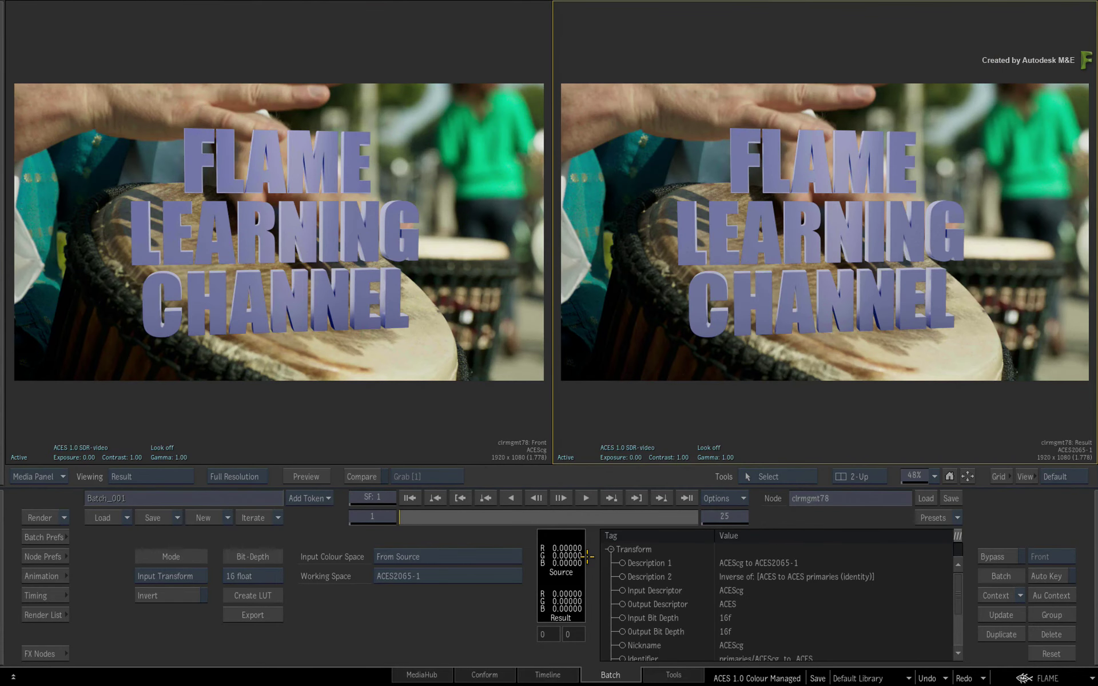
Step: Set clrmgmt78's input colour space to Scene-linear ACEScg
left_click(474, 557)
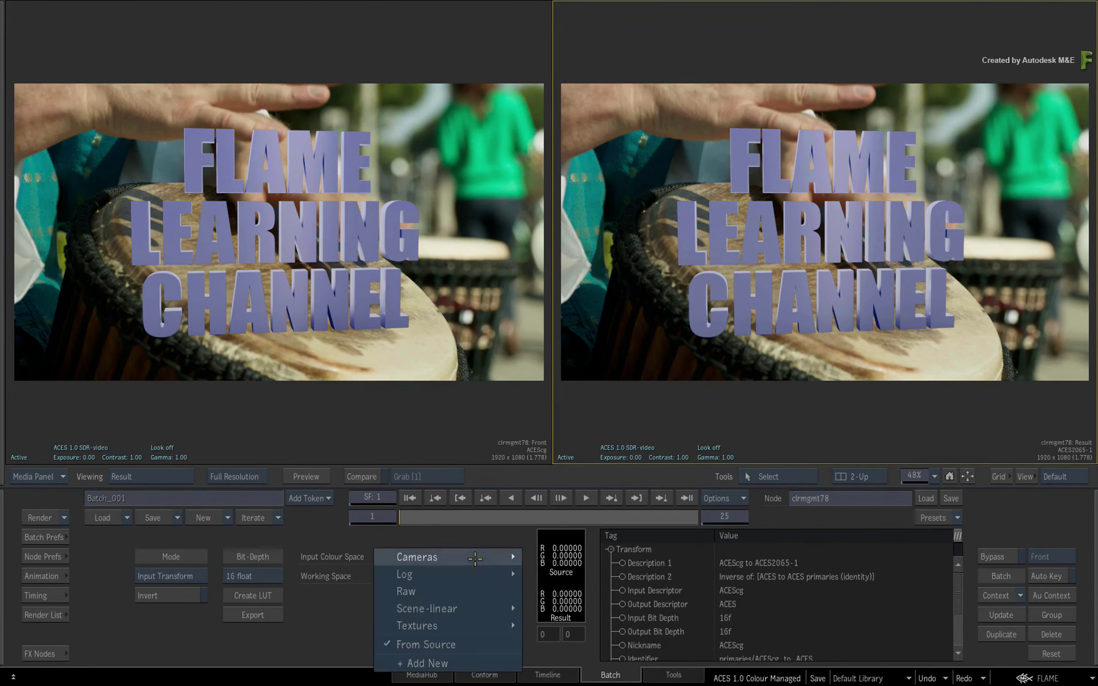
mouse_move(474, 559)
mouse_move(475, 608)
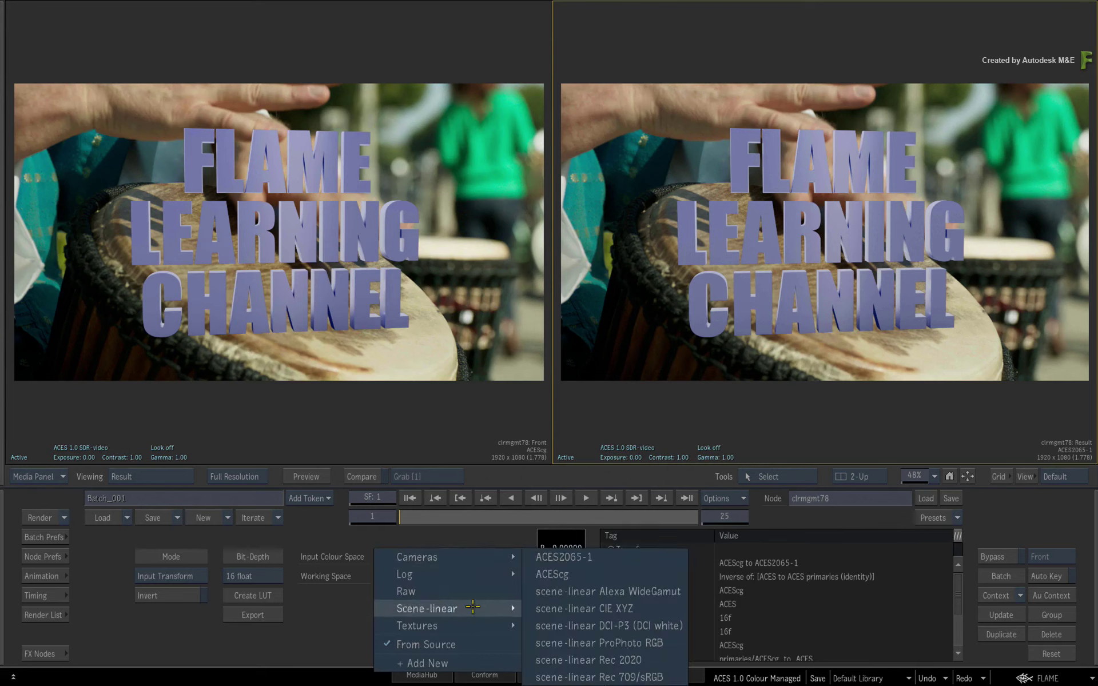
left_click(566, 574)
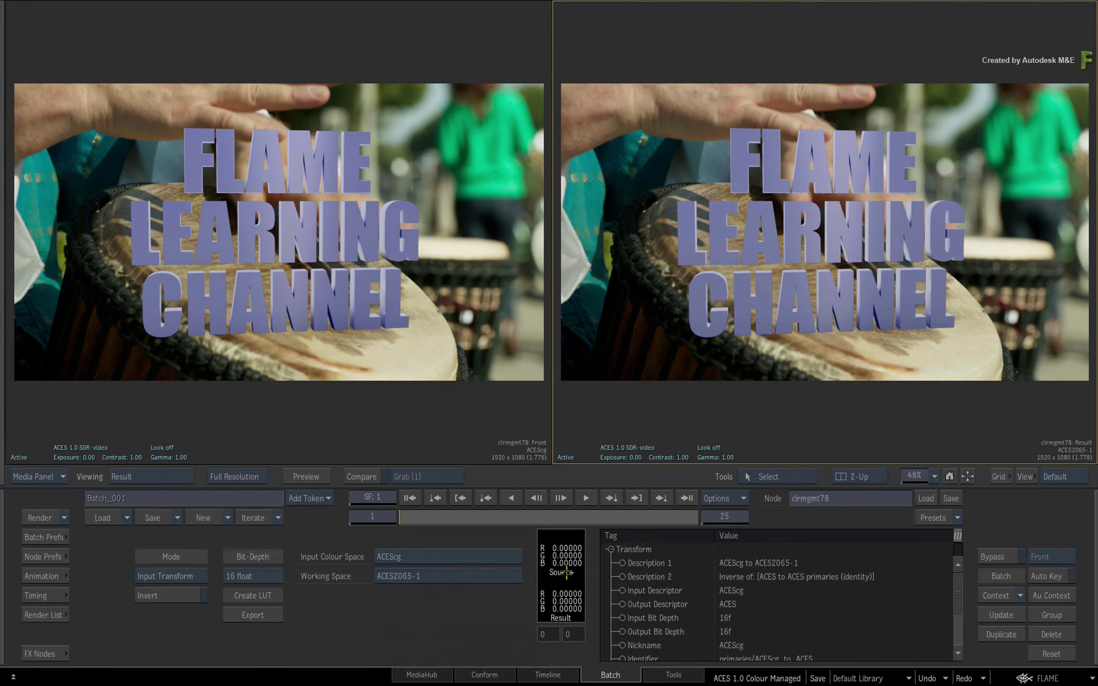
Step: Compare the Front input with the result, toggling Bypass off and on
left_click(371, 426)
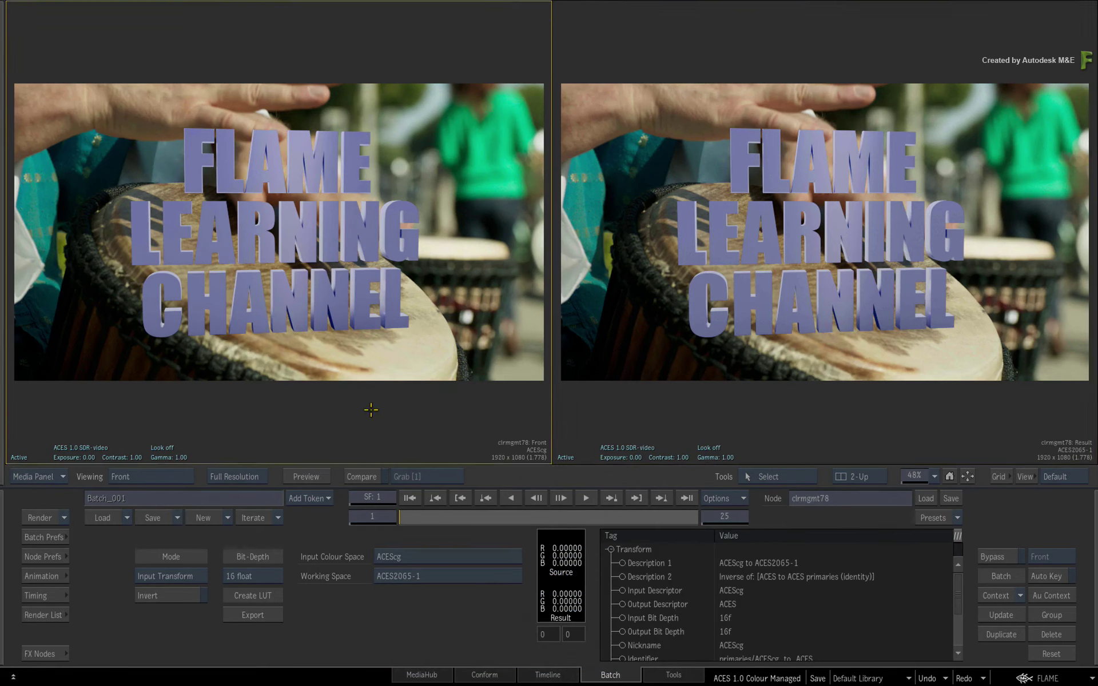
left_click(816, 413)
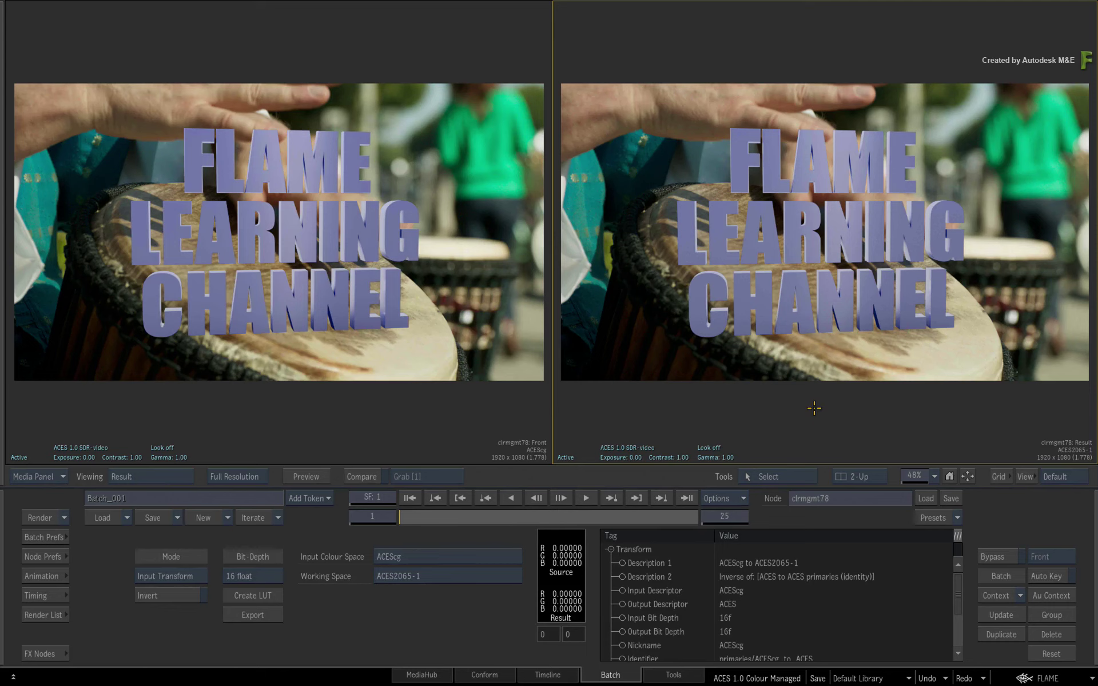
left_click(493, 406)
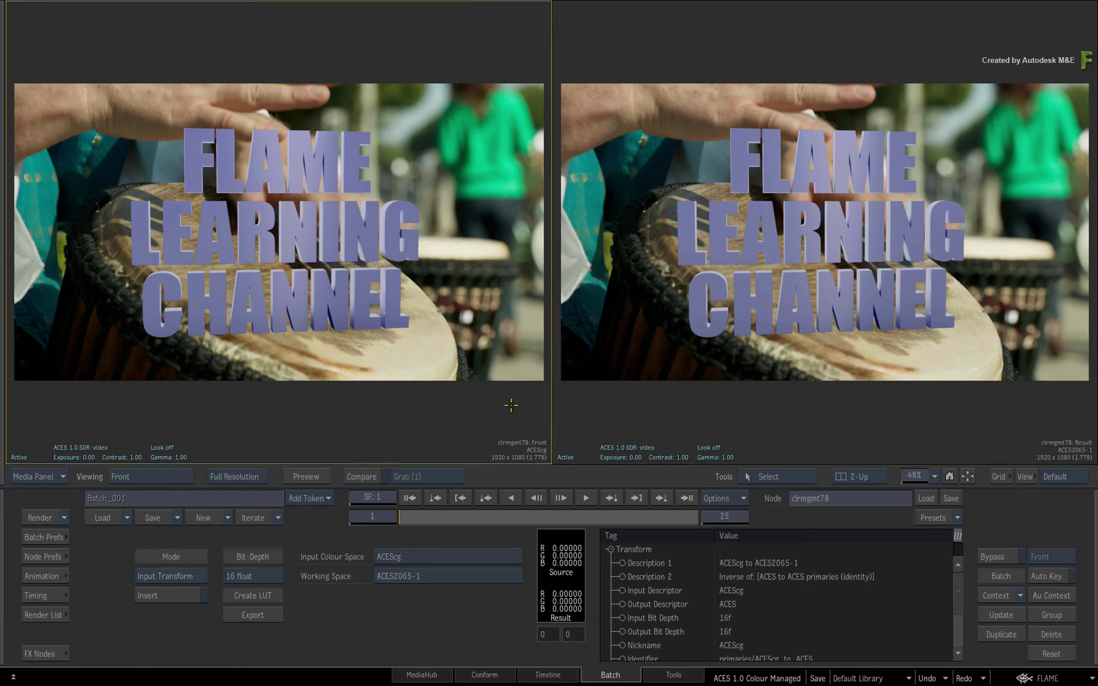
left_click(581, 400)
left_click(565, 456)
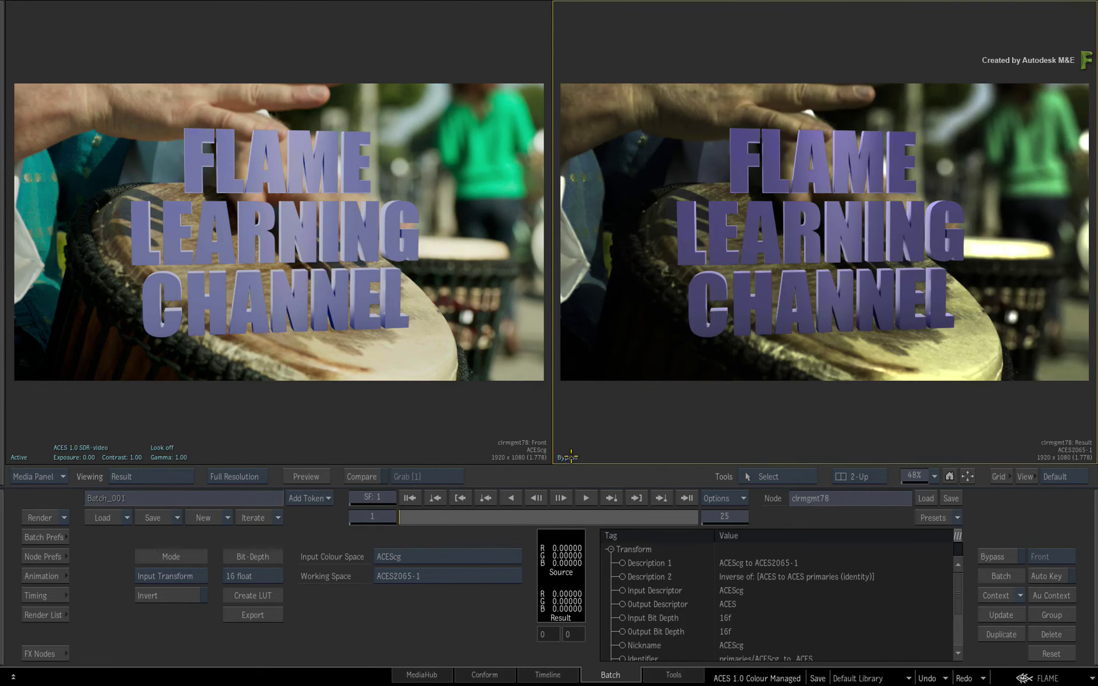
left_click(569, 457)
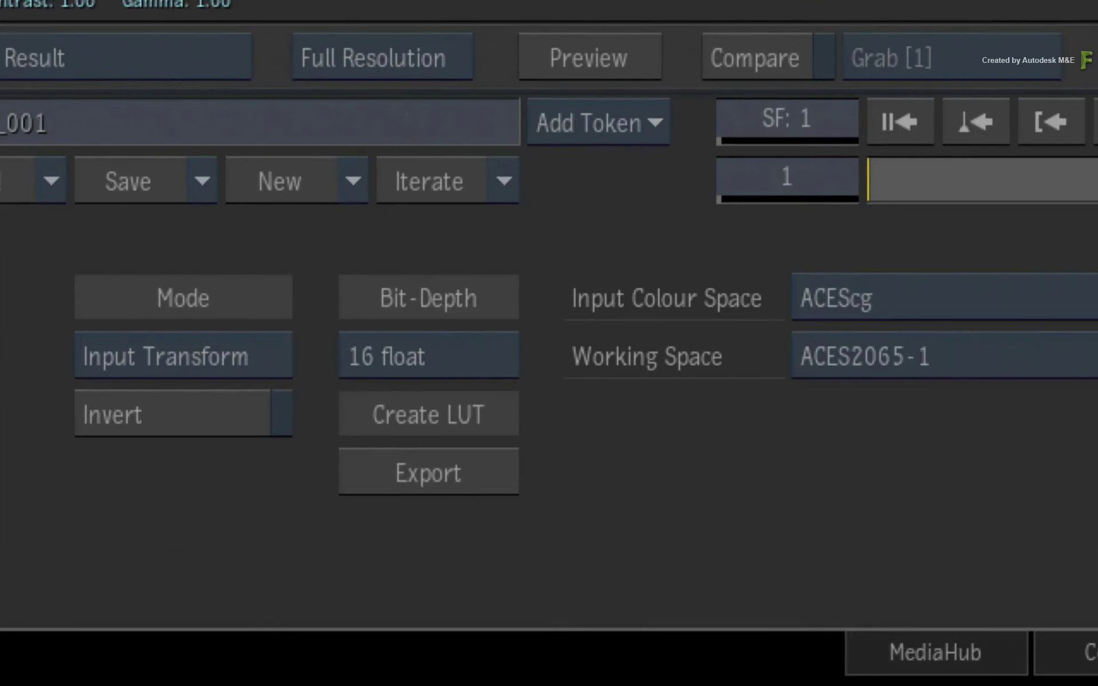
Step: Switch clrmgmt78 to View Transform mode: ACES 1.0 SDR-video to a Rec.709 video display
left_click(175, 574)
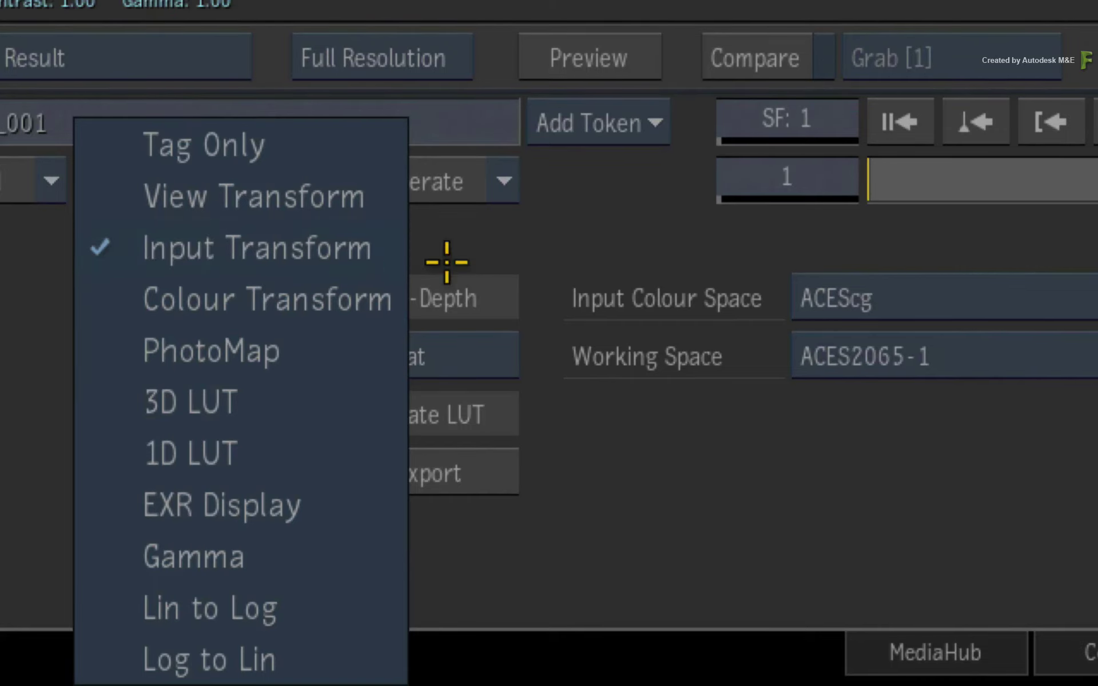
left_click(485, 240)
left_click(251, 351)
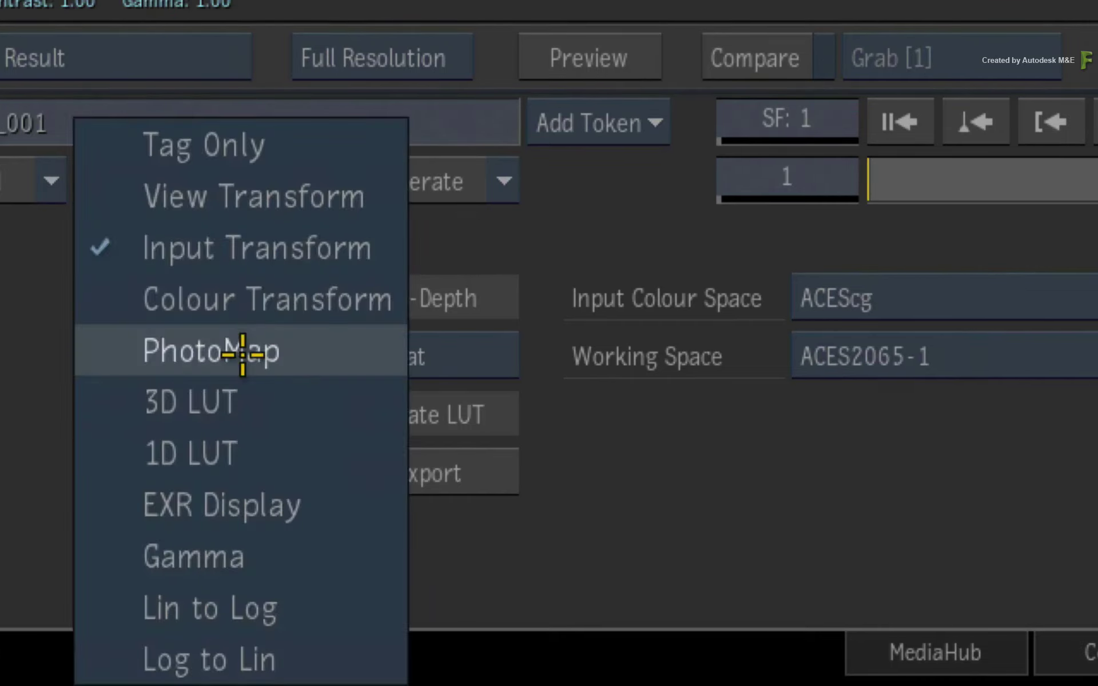
left_click(307, 204)
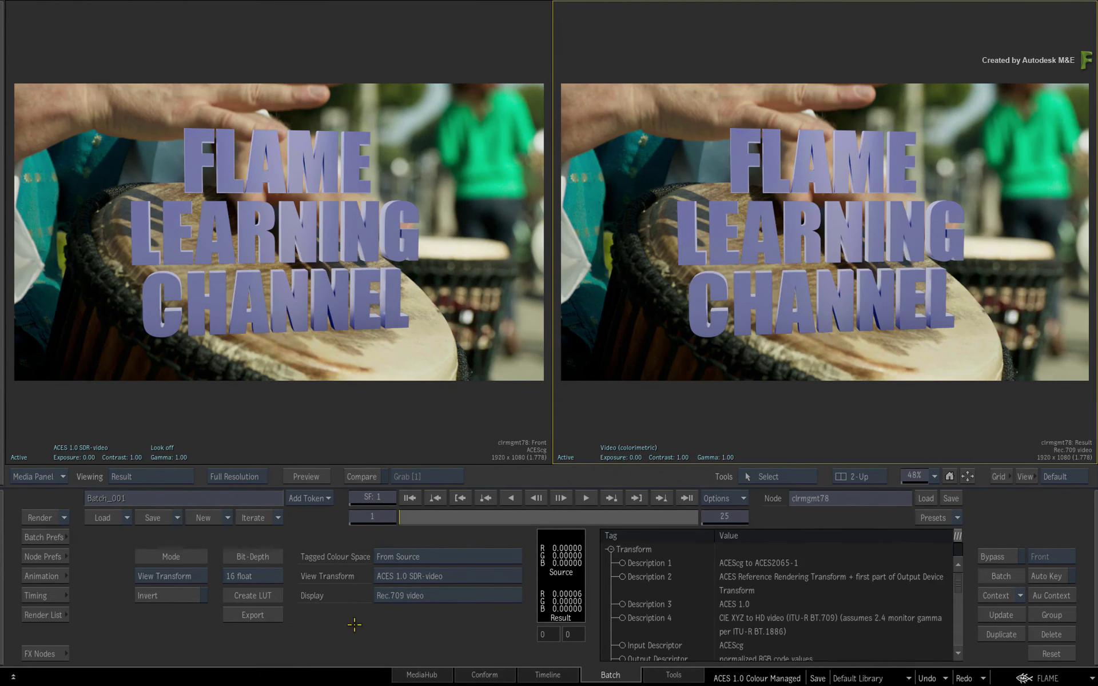
Step: Bypass and delete clrmgmt78, moving render77 up to connect with the Action node
key("F4")
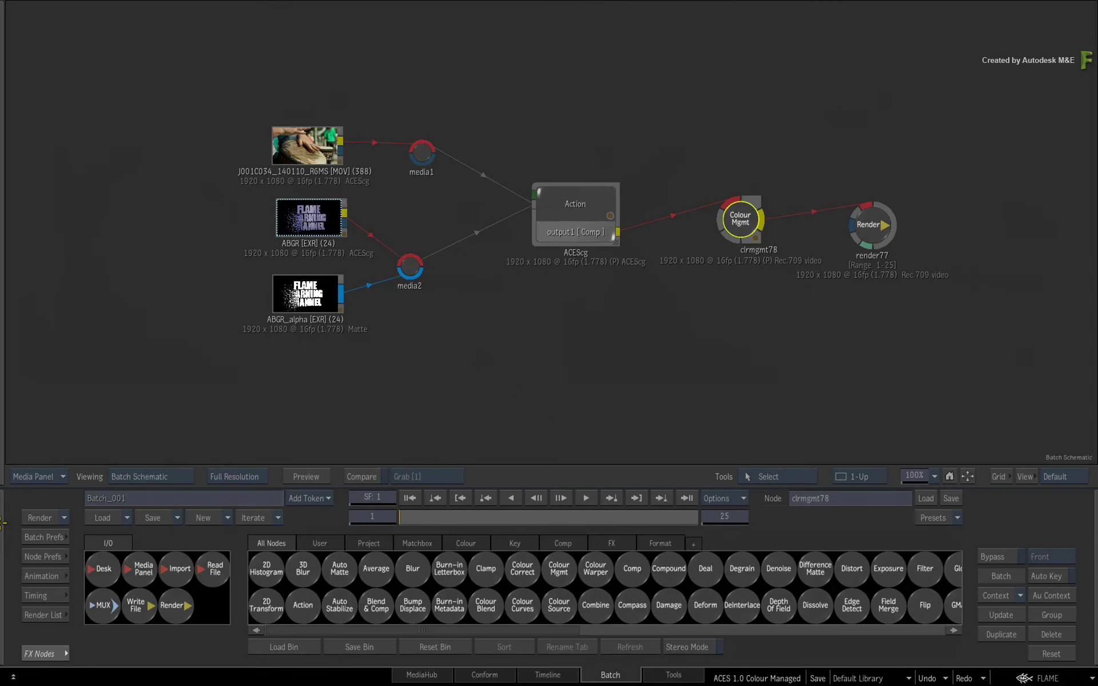
left_click(740, 222)
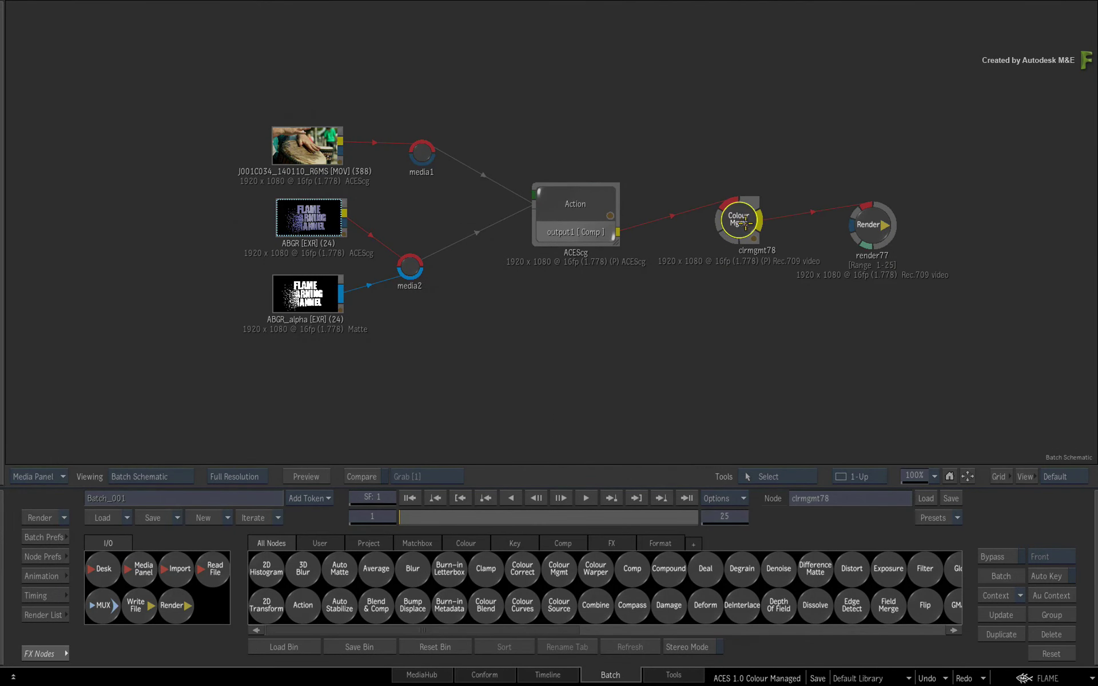
key("Delete")
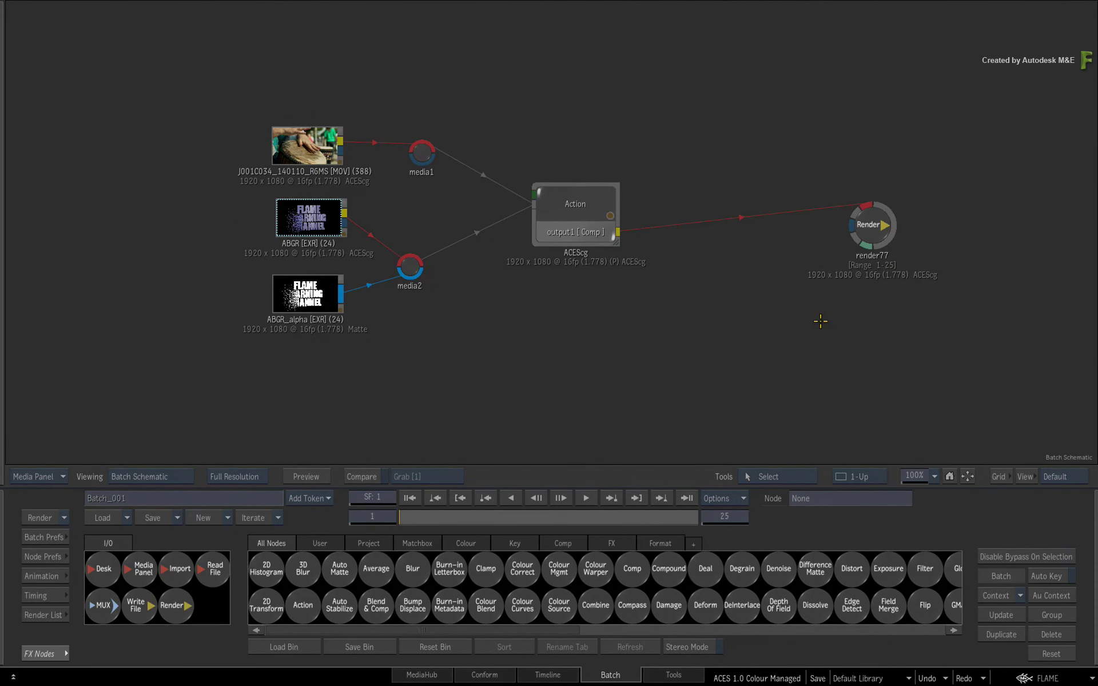
left_click_drag(869, 227, 803, 213)
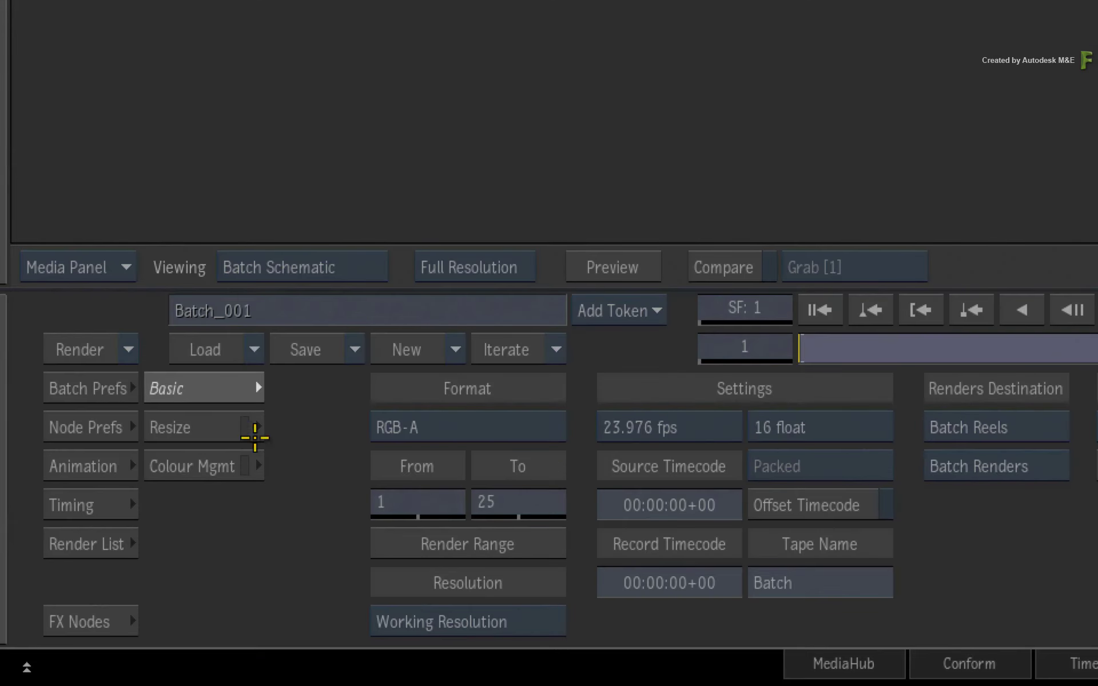
Step: Set render77's colour management mode to View Transform
left_click(101, 576)
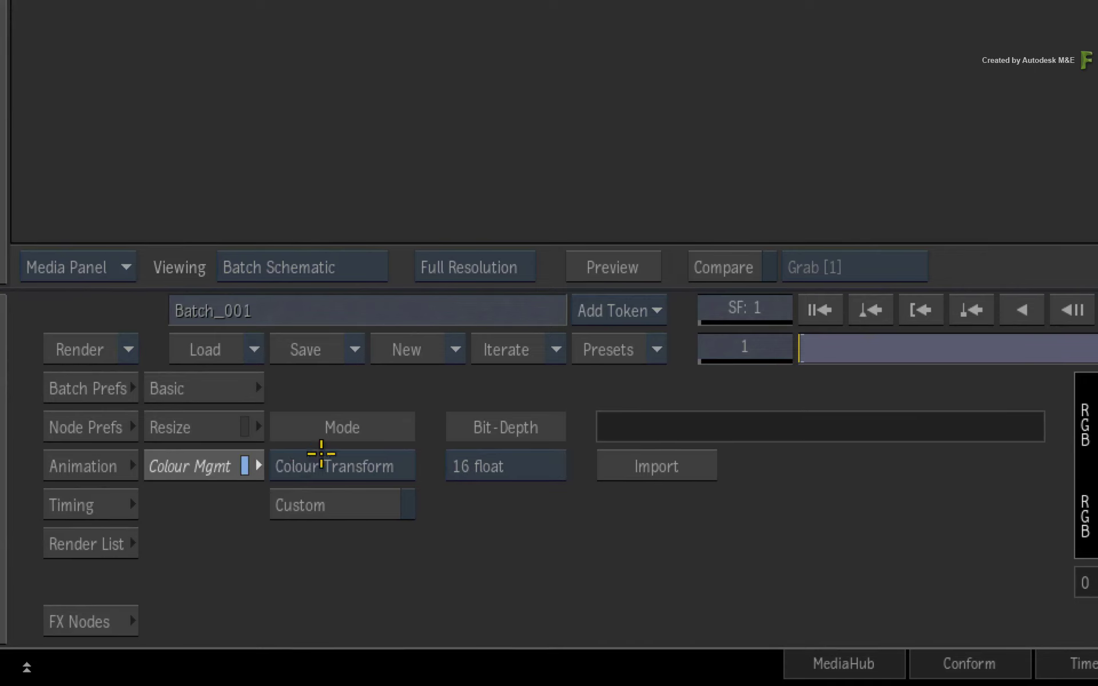
left_click(322, 460)
left_click(360, 360)
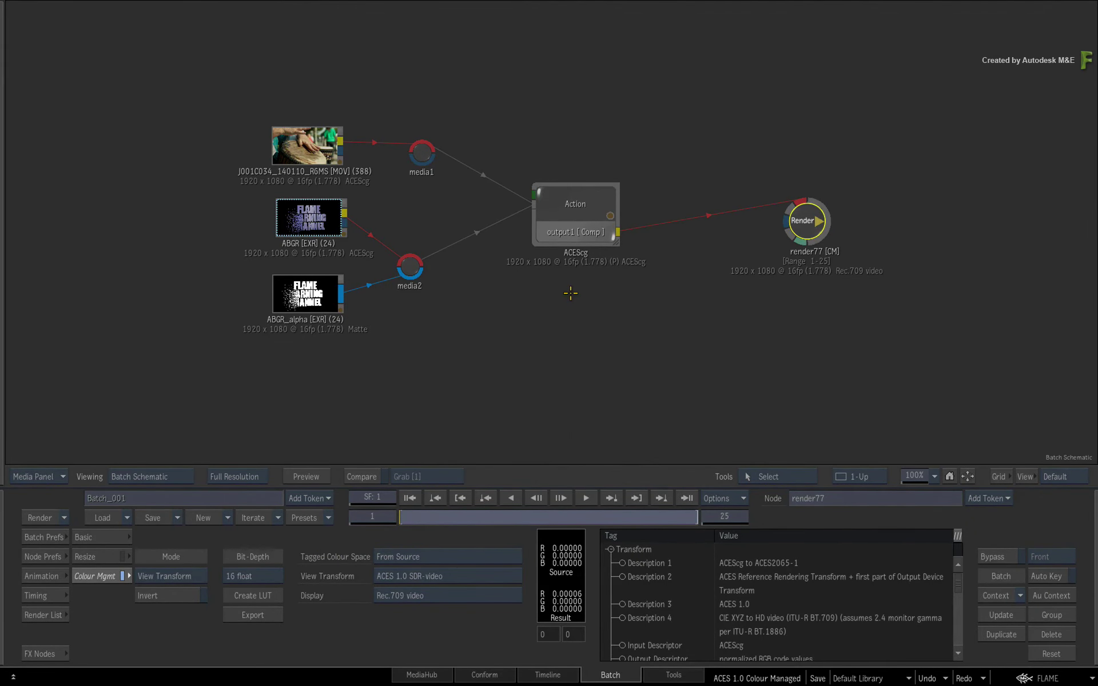
Step: Review the Action comp output, scrubbing through the title dissolve
left_click(575, 210)
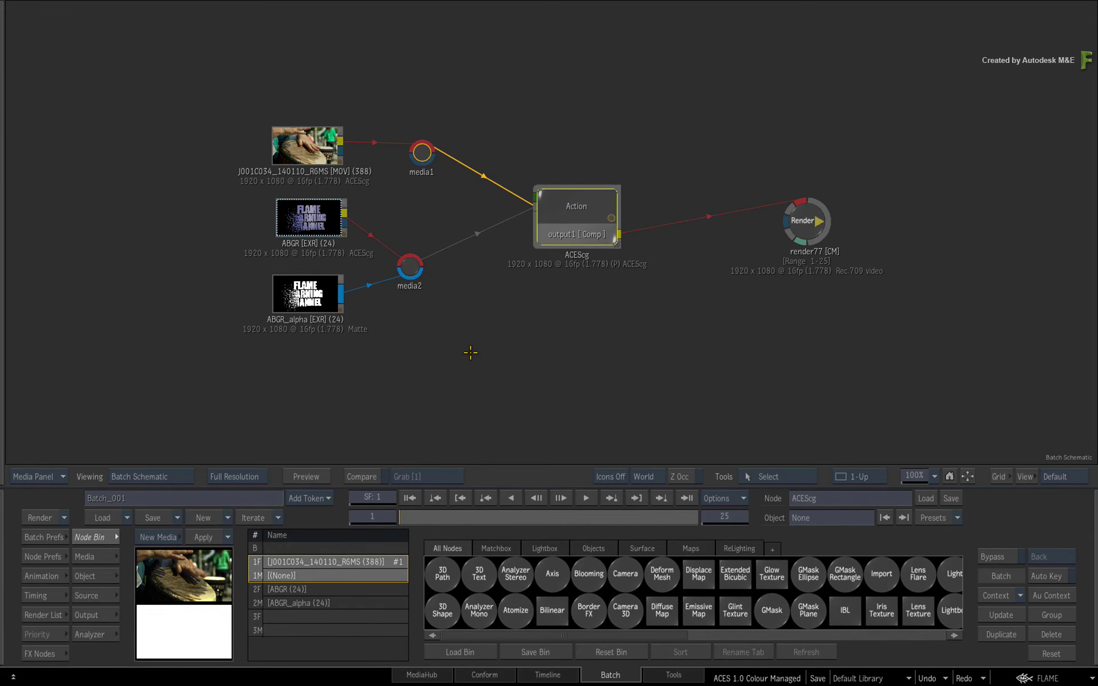
key("F4")
left_click_drag(405, 513, 368, 497)
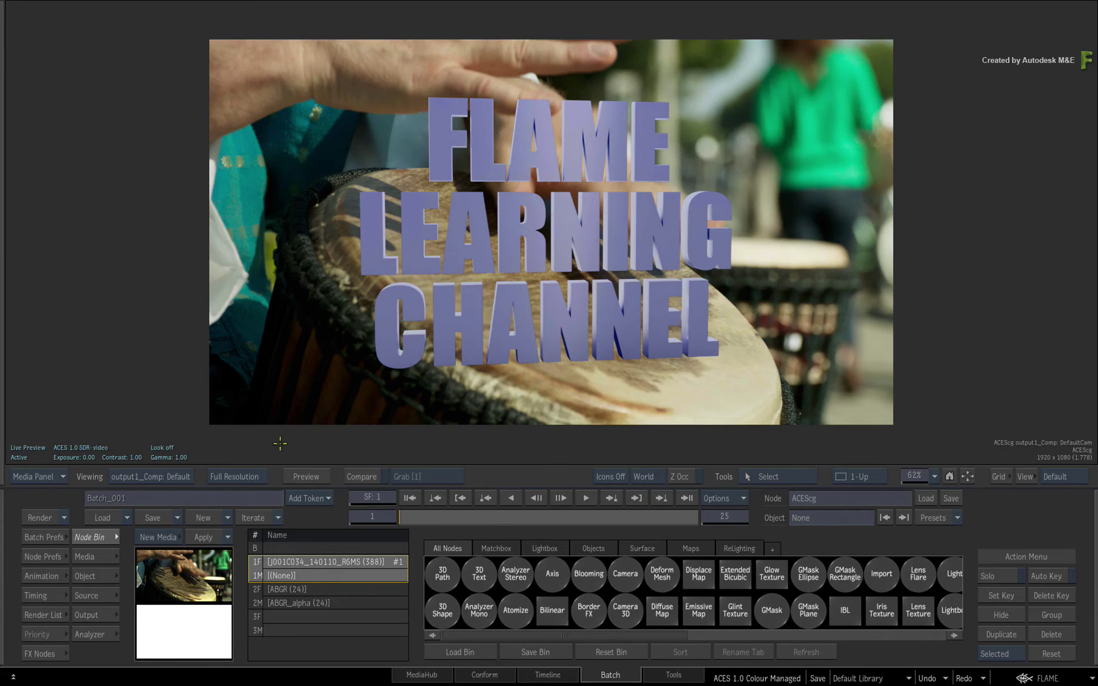
key("Escape")
Step: Play render77's result image and save the Batch_001 setup
left_click(790, 226)
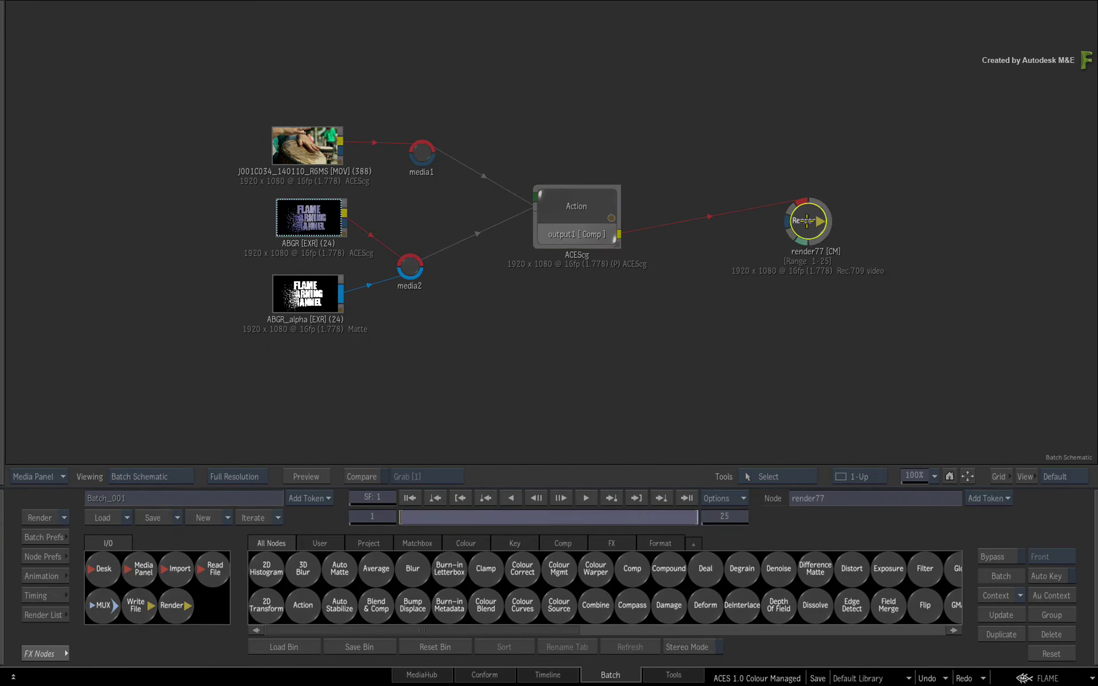
double_click(789, 226)
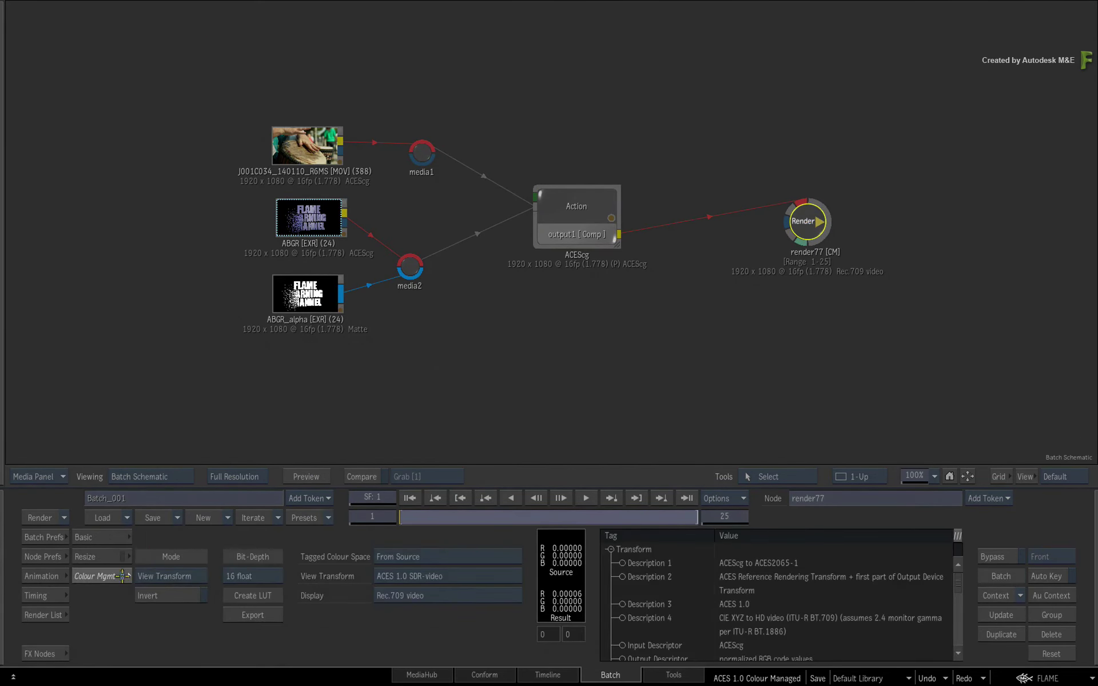
key("F4")
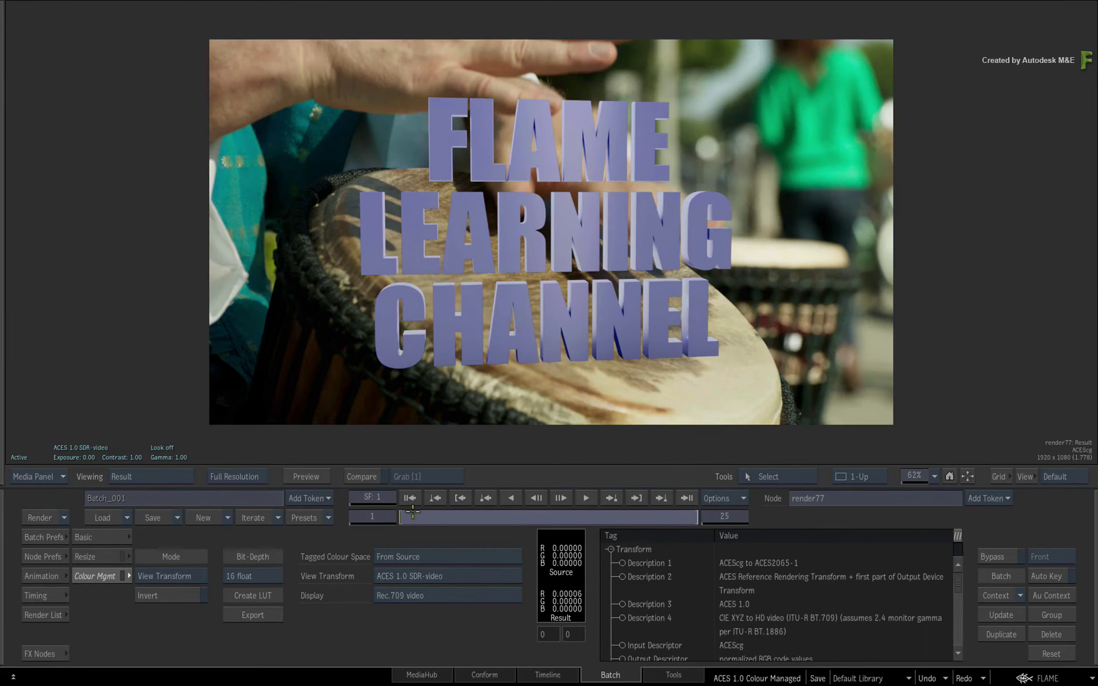
left_click(587, 498)
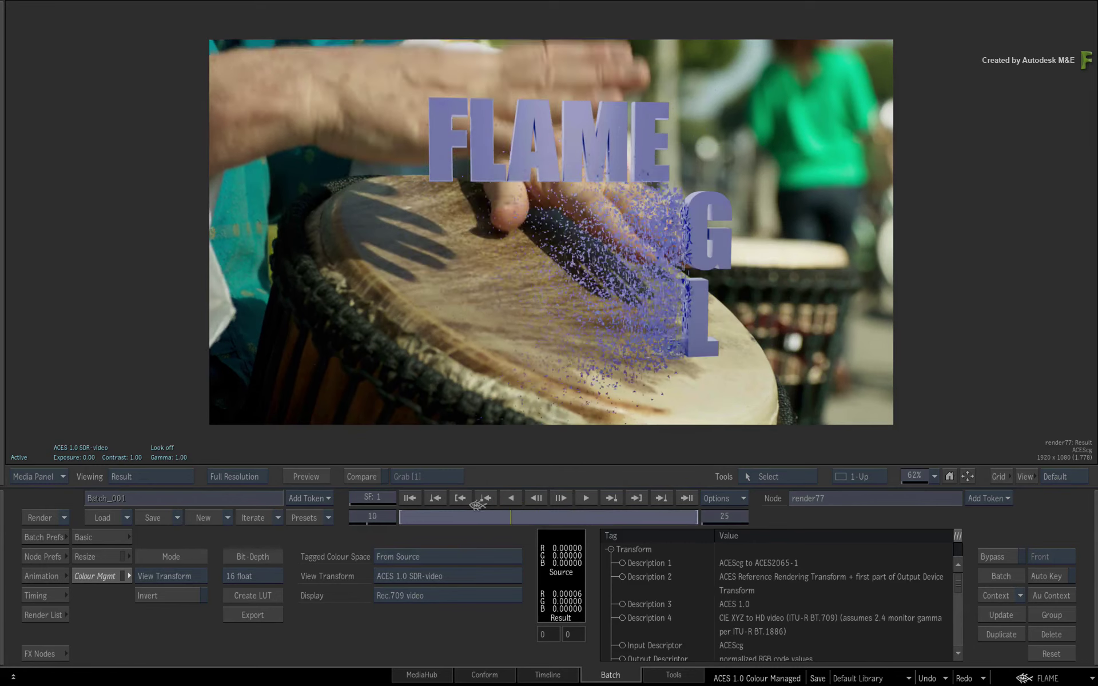
key("ctrl+s")
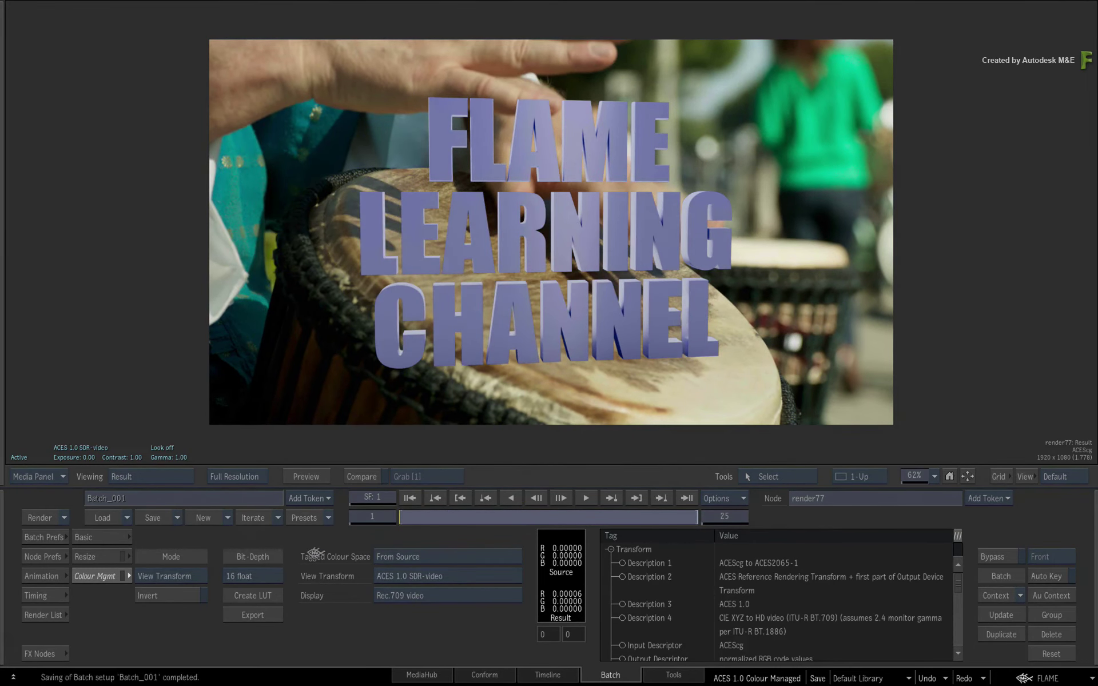
key("Escape")
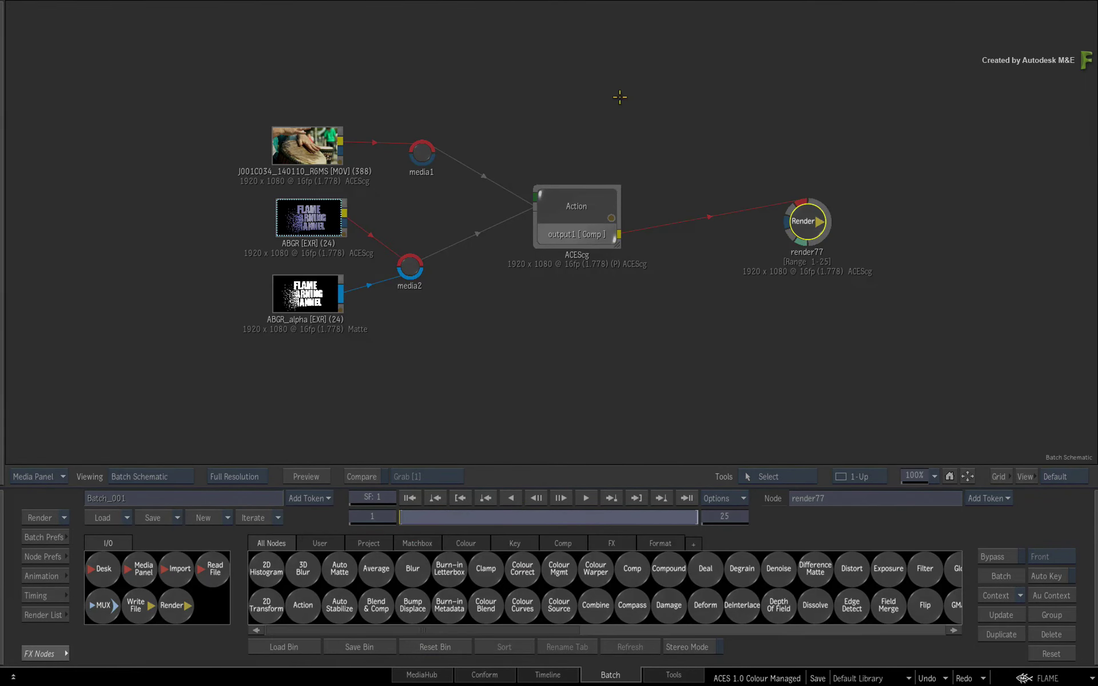
left_click(567, 107)
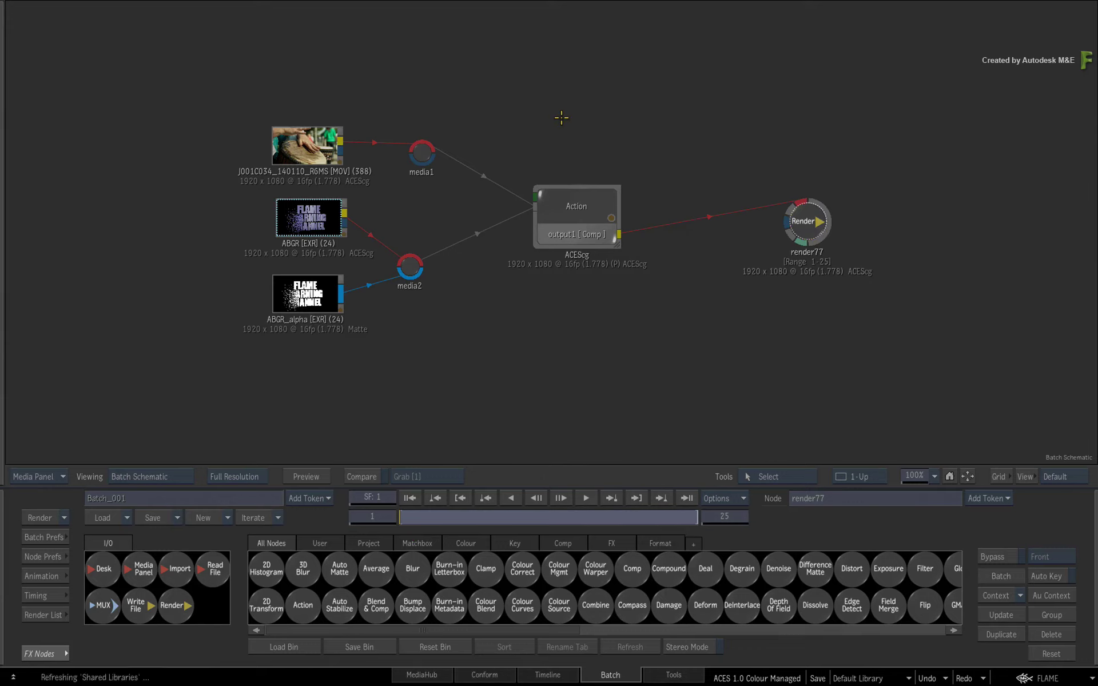